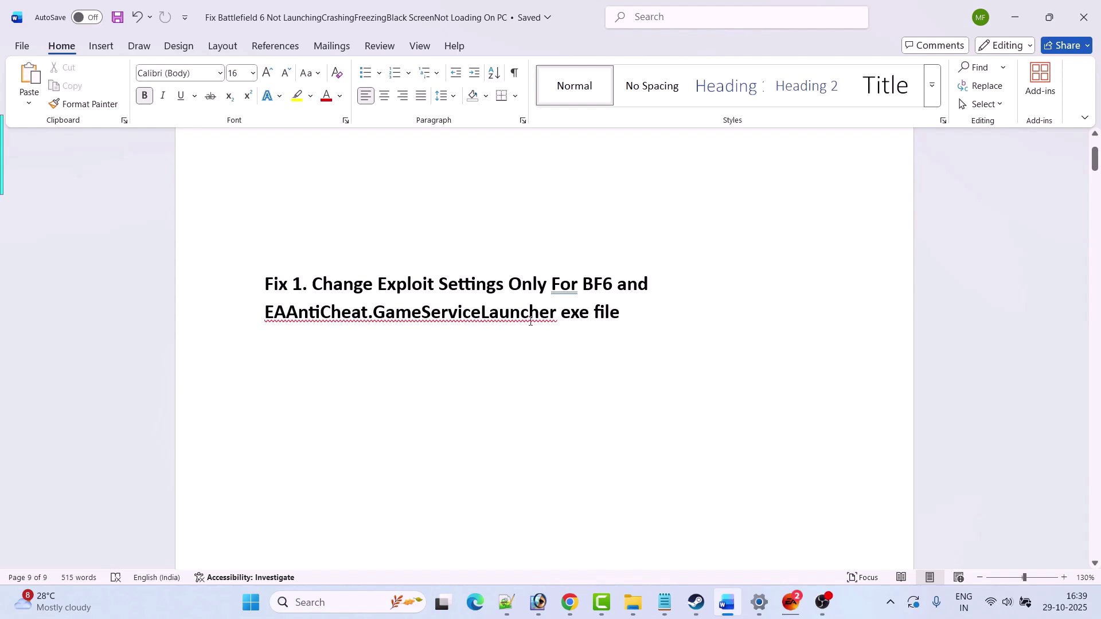
Search Windows for 'Exploit Protection' and open its settings in Windows Security
click(336, 603)
text(Exploit Protection)
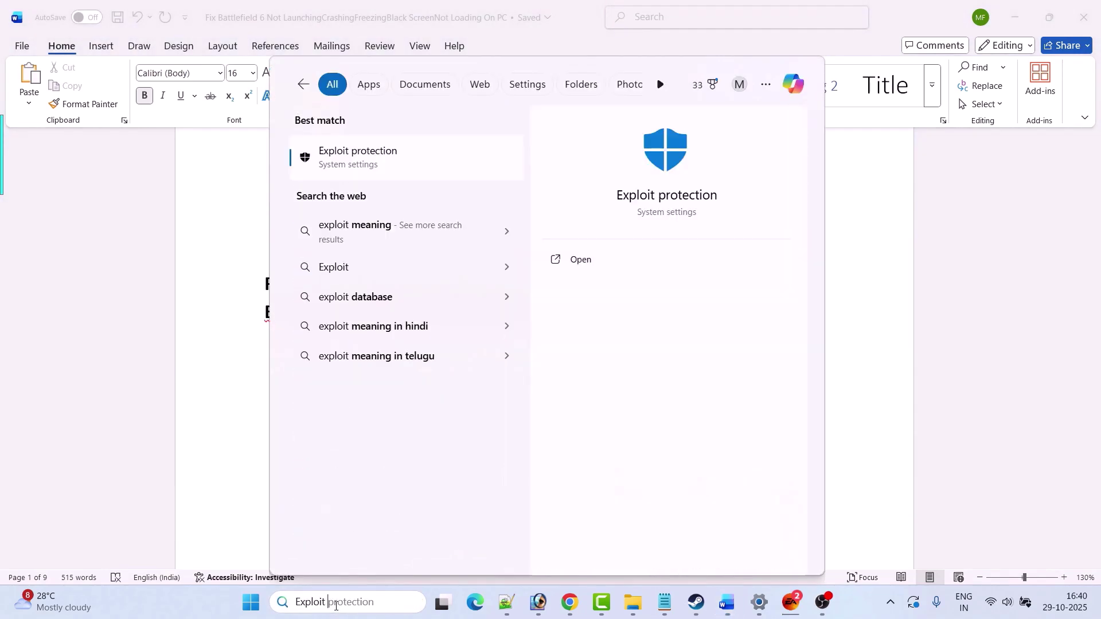
click(603, 260)
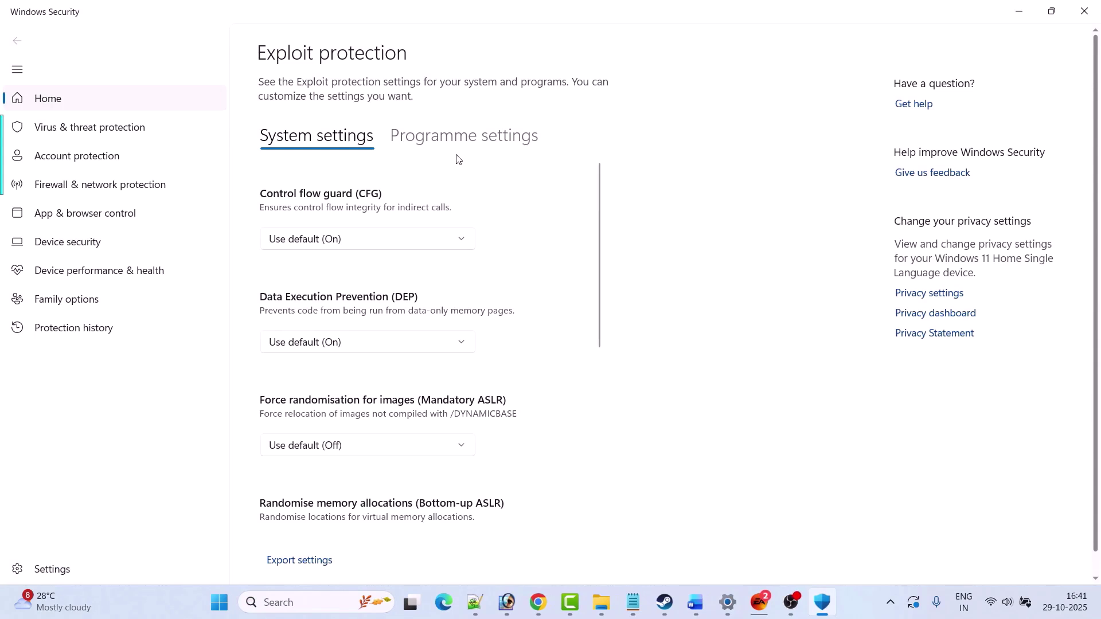
On the Programme settings tab, add a programme to customise by exact file path
click(492, 142)
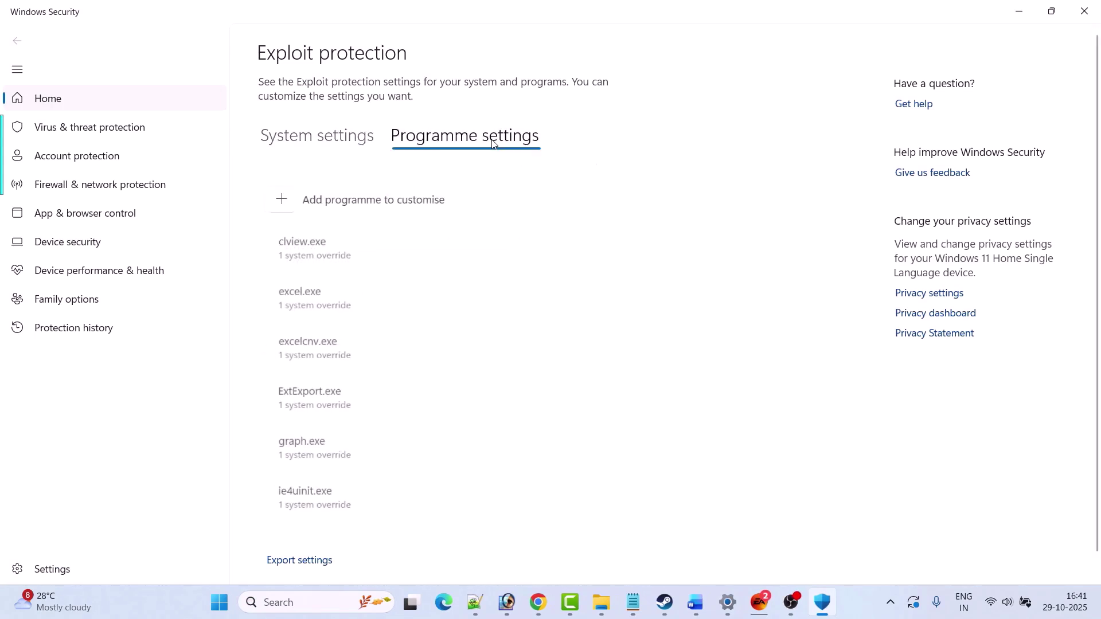
click(274, 202)
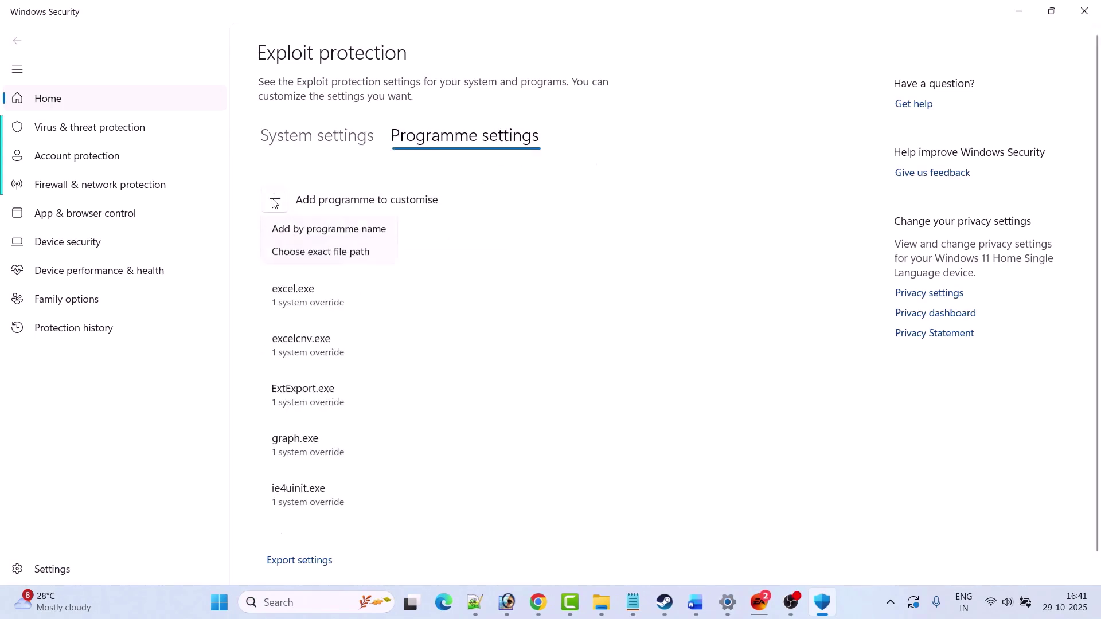
click(342, 253)
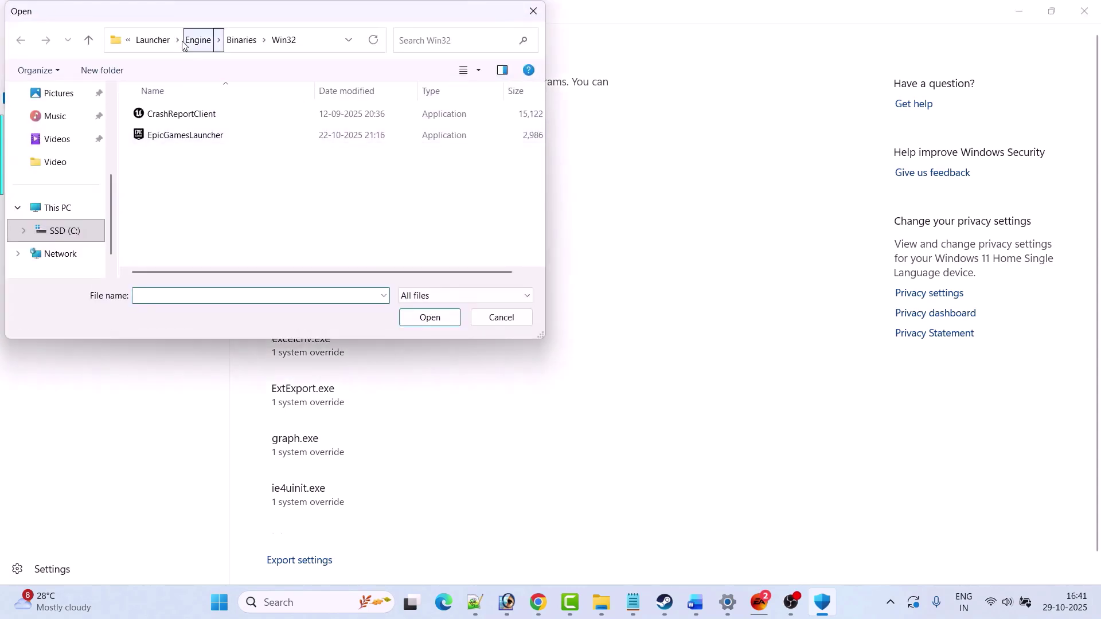
Browse from the C drive into Program Files (x86)\Steam\steamapps
click(166, 41)
click(165, 43)
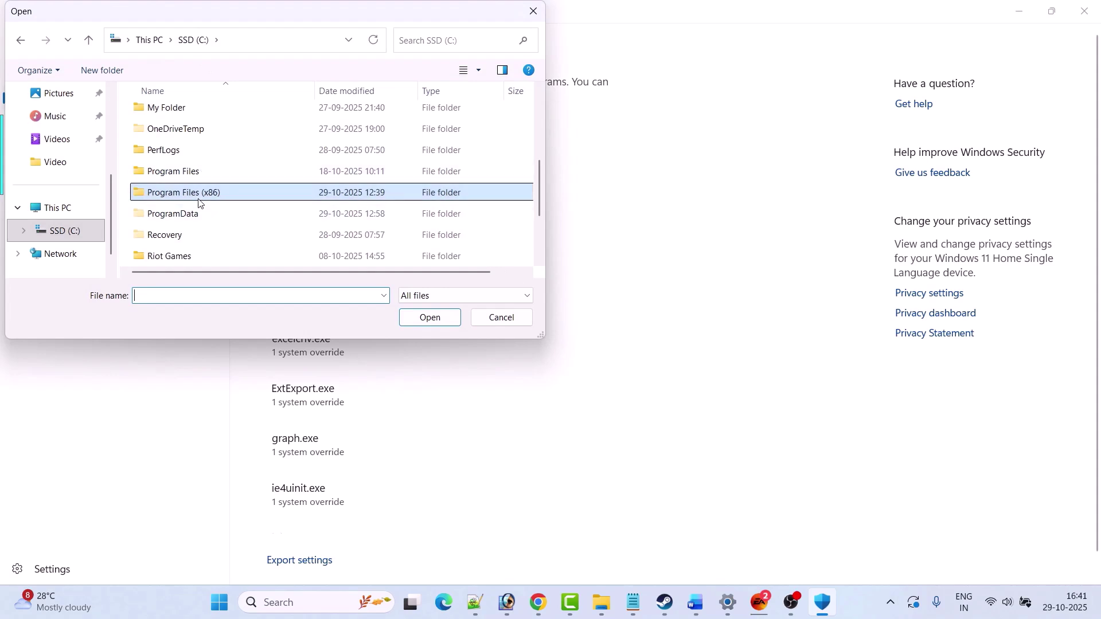
key(Return)
text(steam)
key(Return)
text(steamapps)
key(Return)
Open common\Battlefield 6 and select bf6 as the programme to customise
text(common)
key(Return)
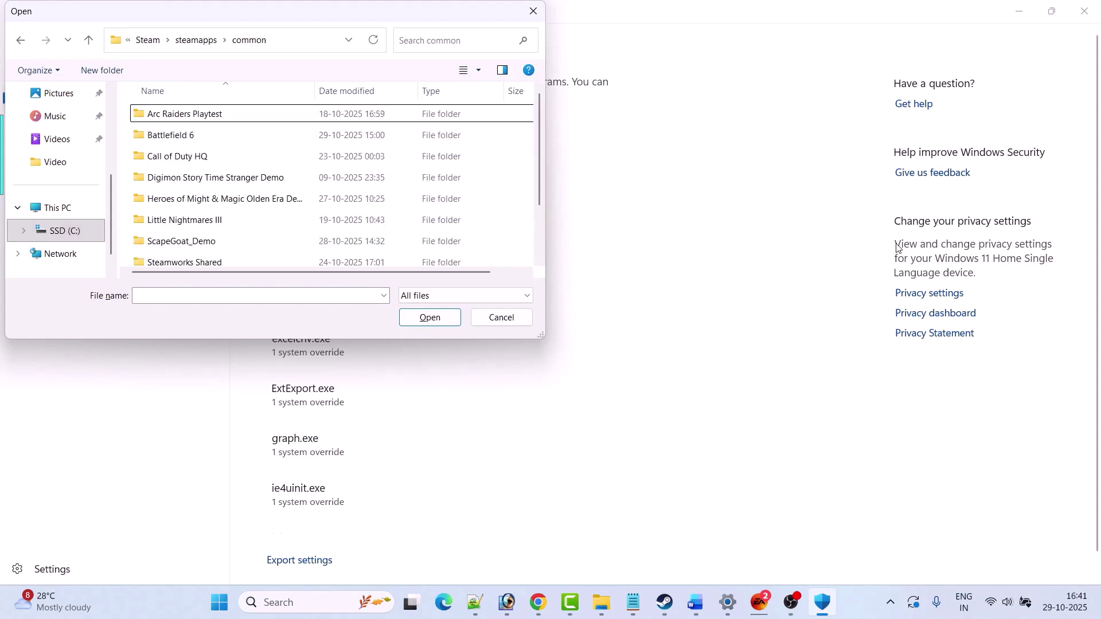
text(b)
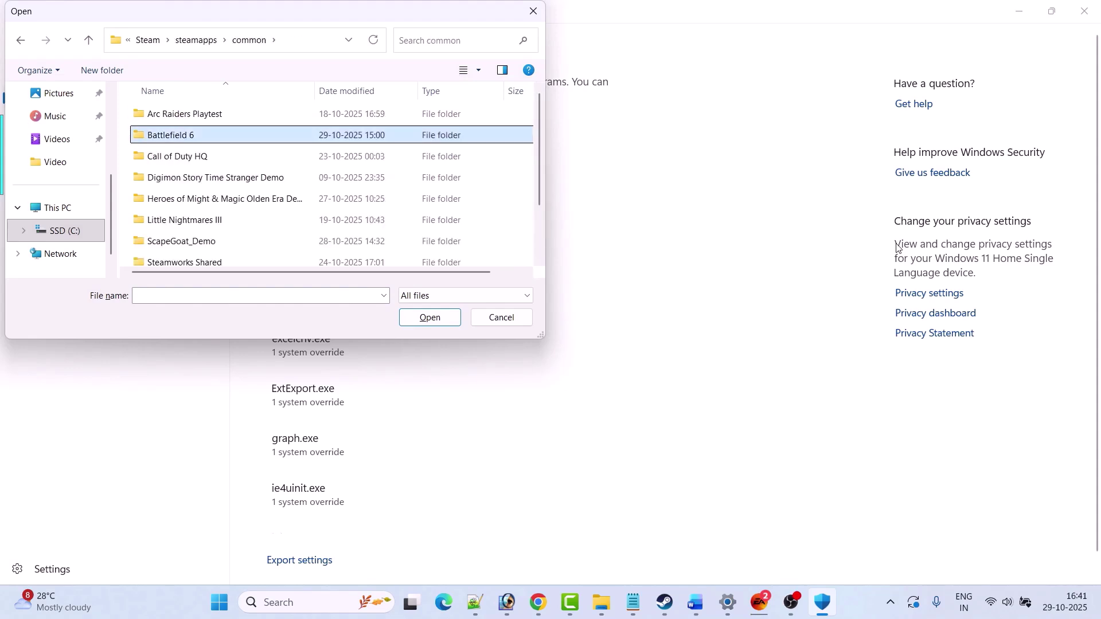
key(Return)
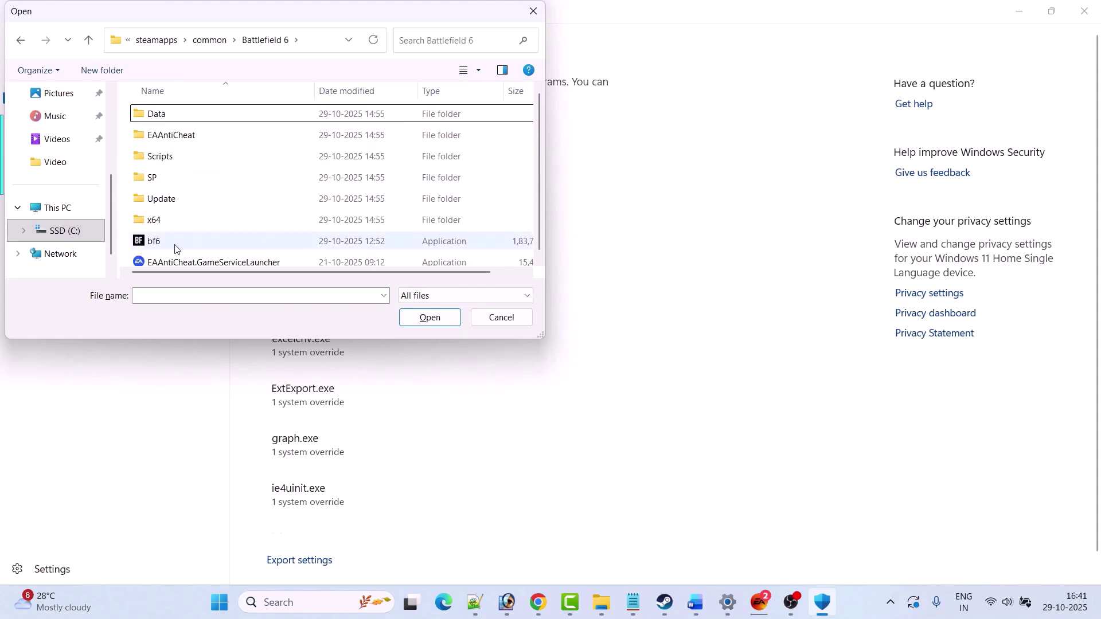
click(168, 246)
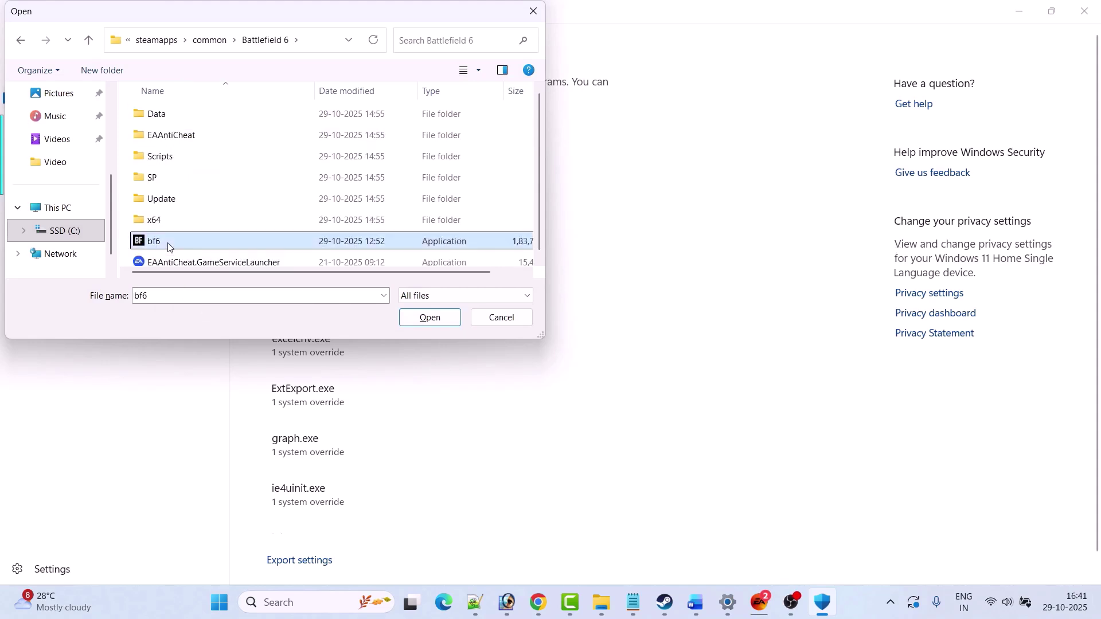
click(445, 319)
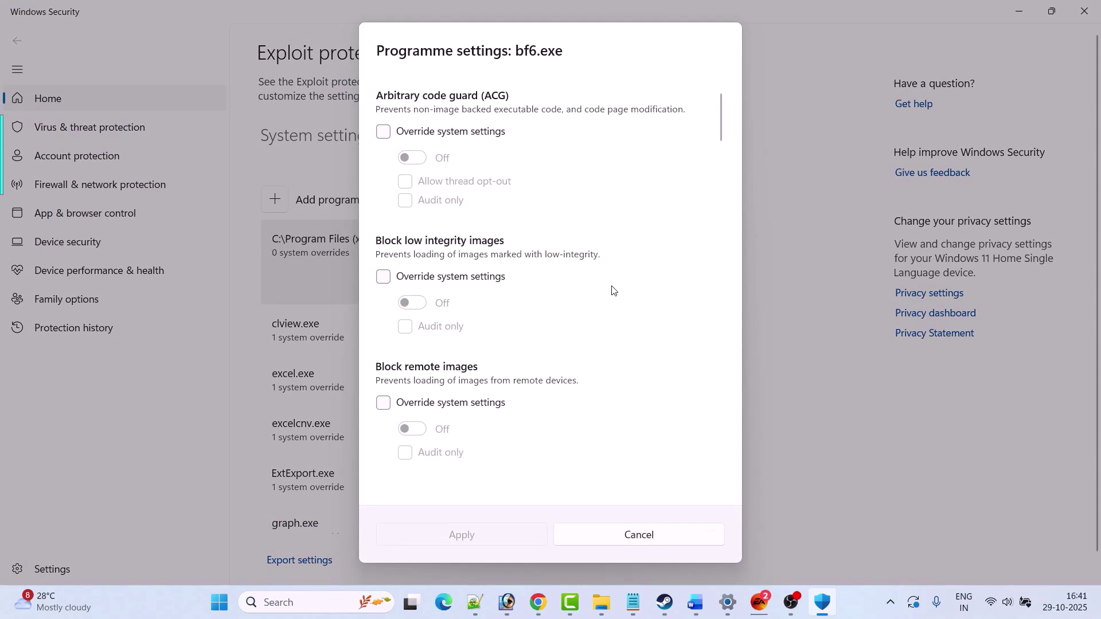
Override Arbitrary code guard, image blocking, untrusted fonts, Code integrity guard and Control flow guard, setting CFG Off
click(383, 131)
click(383, 276)
click(383, 403)
scroll(464, 371, down, 4)
click(383, 305)
scroll(385, 330, down, 2)
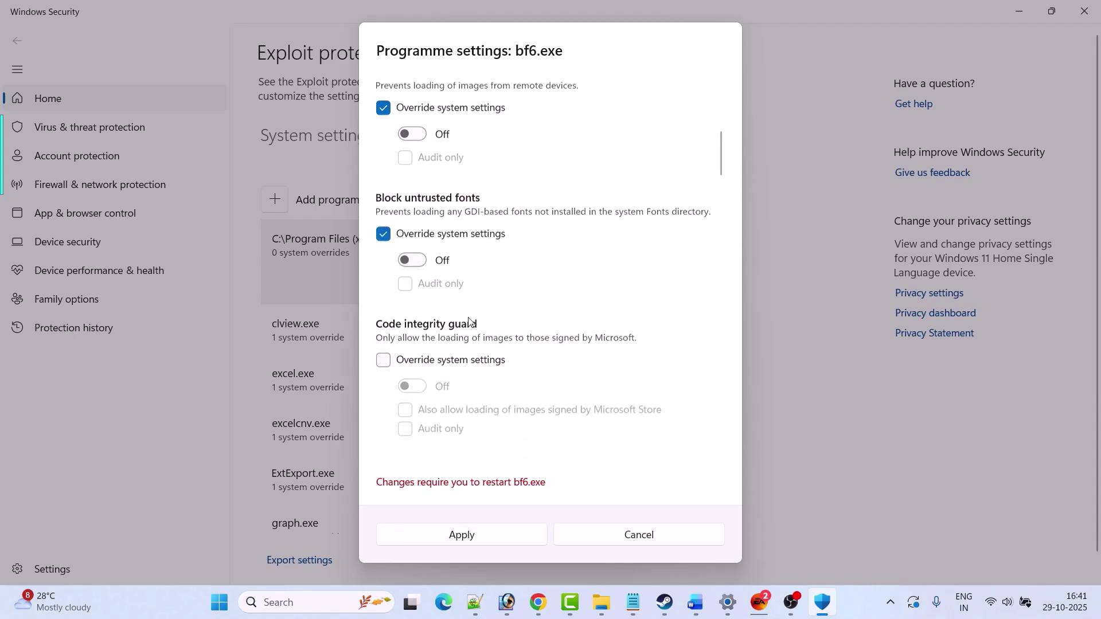
click(383, 316)
scroll(395, 338, down, 2)
click(383, 346)
scroll(527, 336, down, 1)
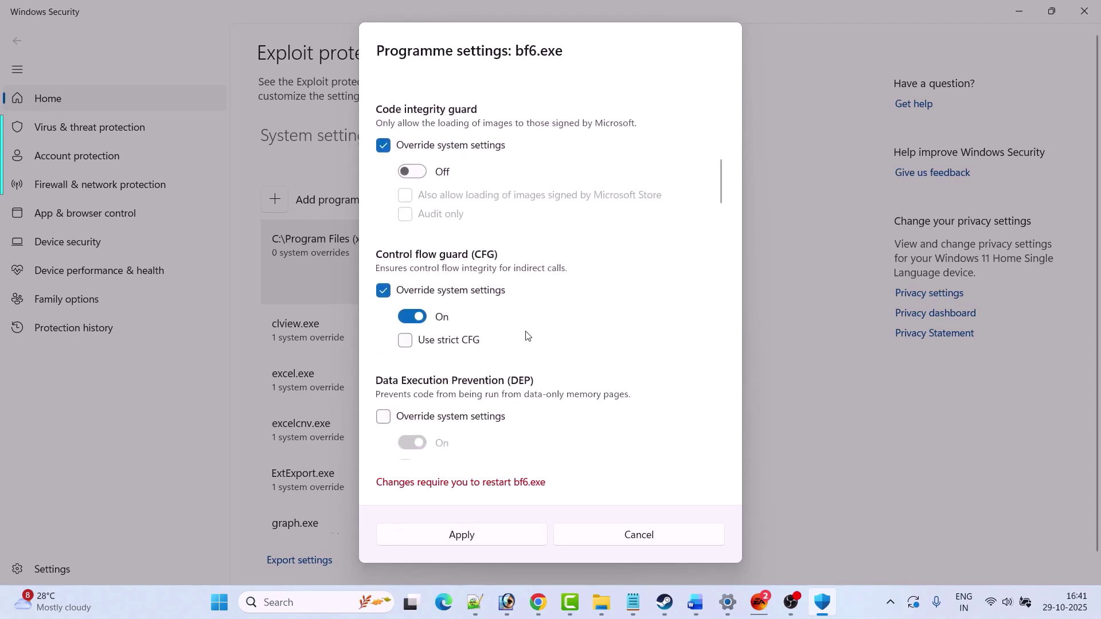
click(412, 317)
scroll(438, 266, down, 1)
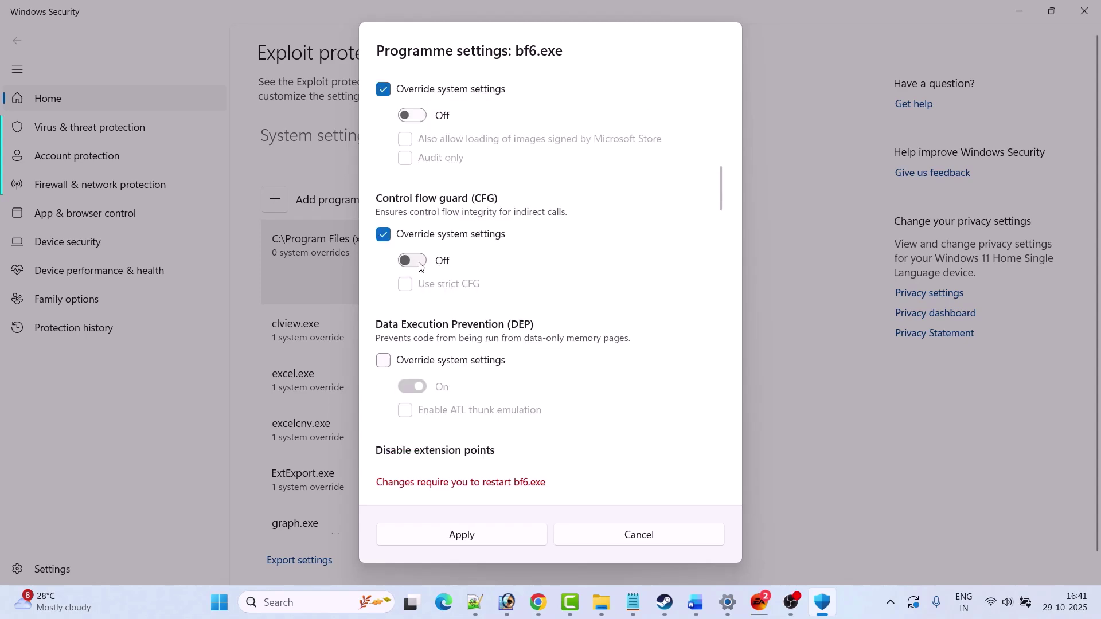
Override DEP (set Off), extension points, Win32k calls, child processes, Export address filtering and Mandatory ASLR
click(383, 360)
scroll(386, 358, down, 2)
click(383, 334)
scroll(395, 338, down, 1)
click(383, 380)
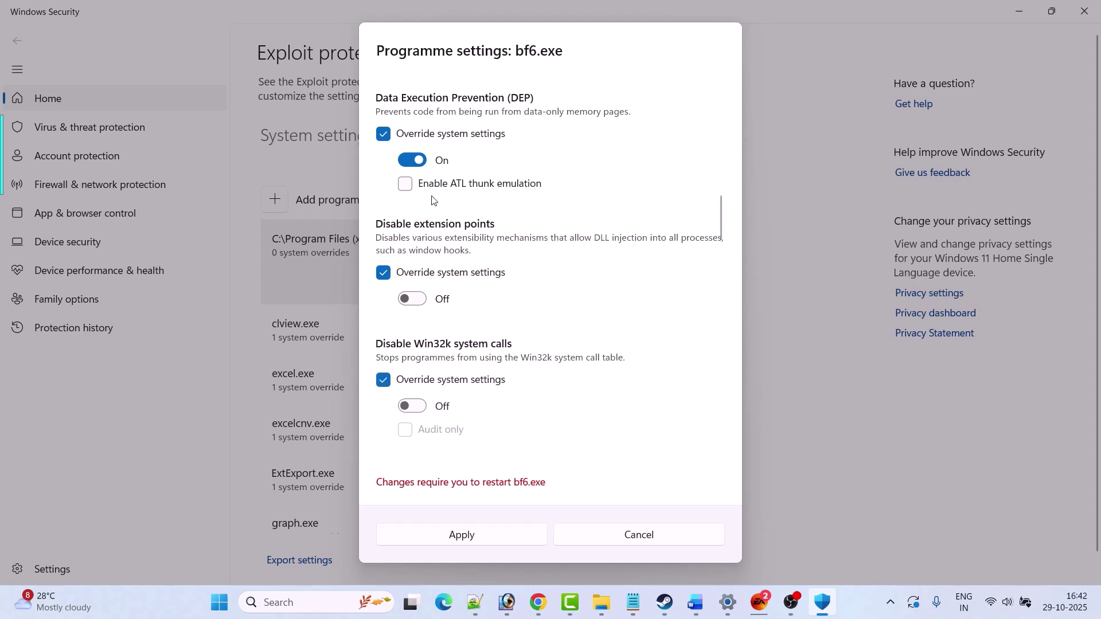
scroll(426, 204, up, 1)
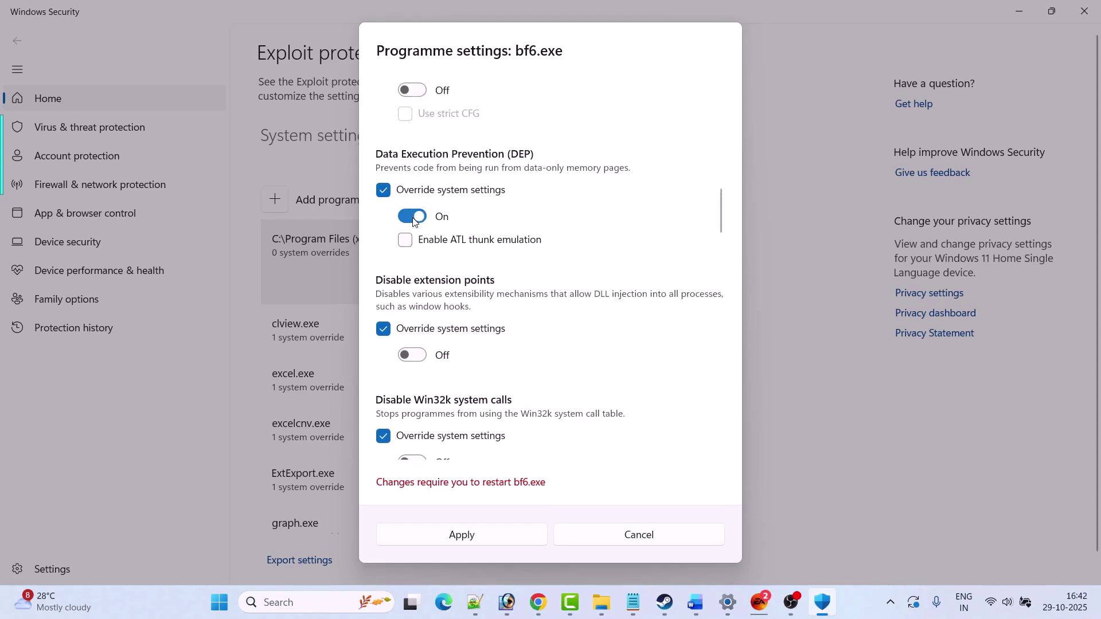
click(413, 217)
scroll(535, 300, down, 3)
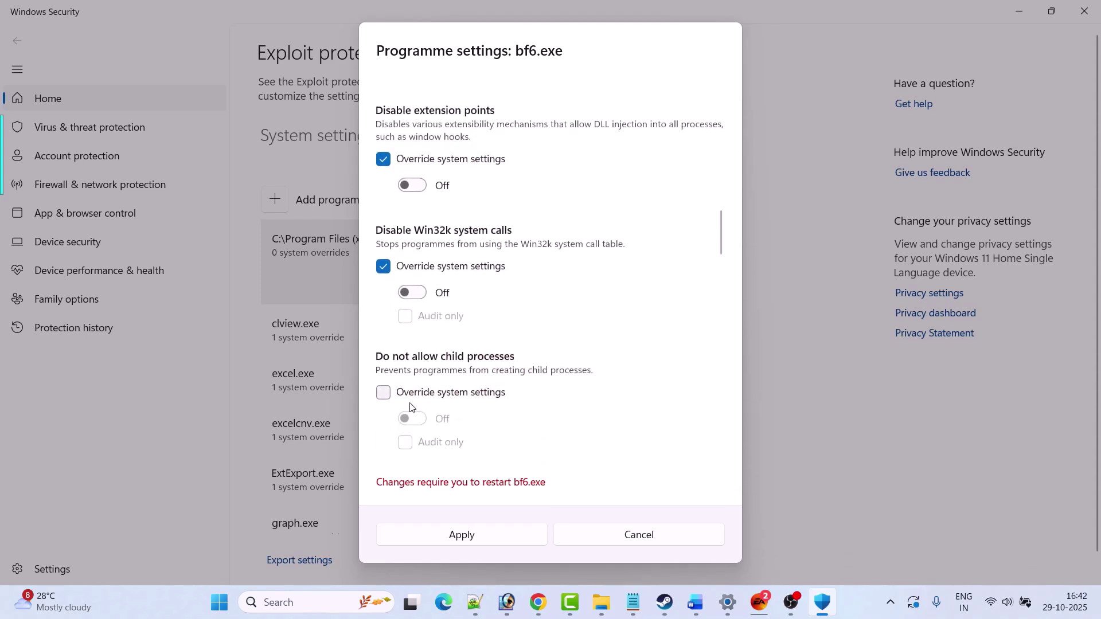
click(383, 393)
scroll(383, 367, down, 3)
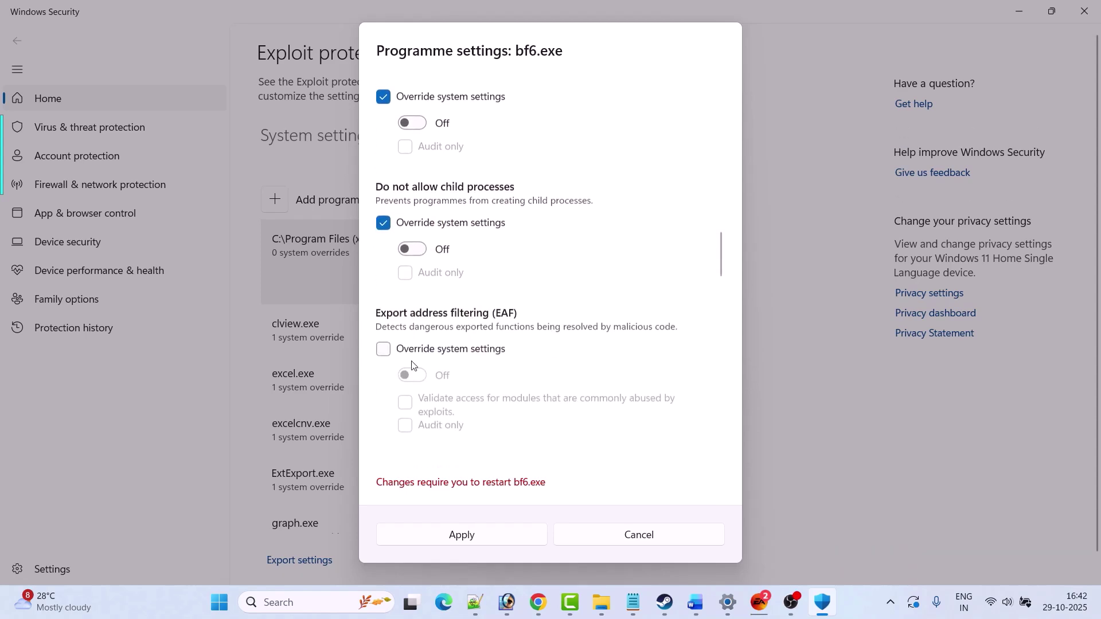
click(383, 346)
scroll(458, 352, down, 2)
click(383, 386)
scroll(493, 353, down, 3)
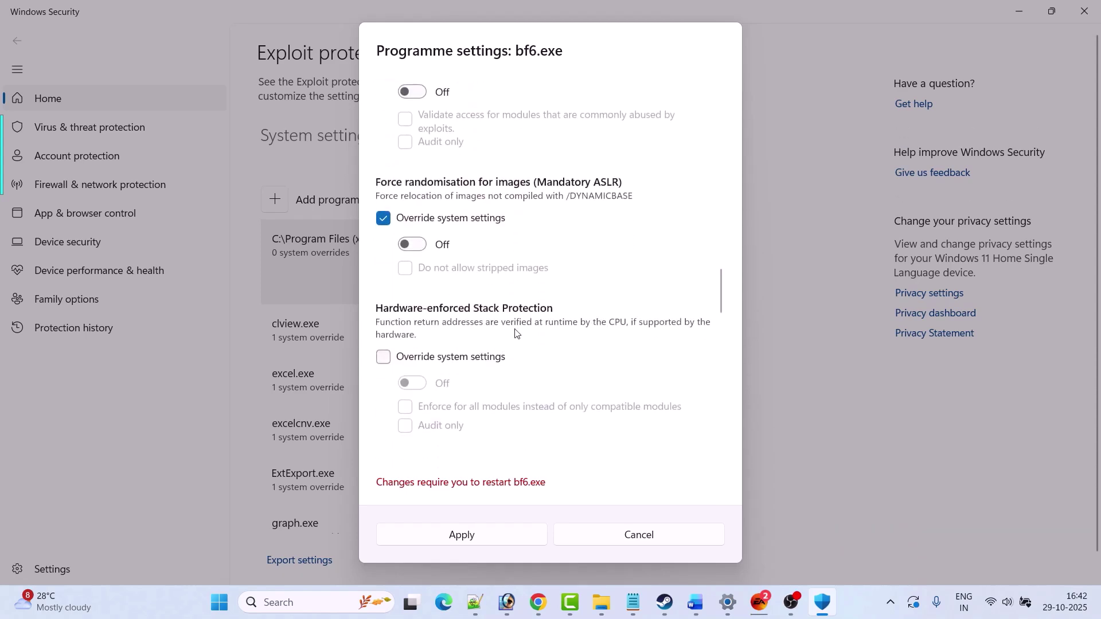
Override Hardware Stack Protection, Import address filtering, Bottom-up ASLR and SEHOP (both Off), simulate execution and API validation
click(403, 357)
scroll(401, 355, down, 3)
click(381, 337)
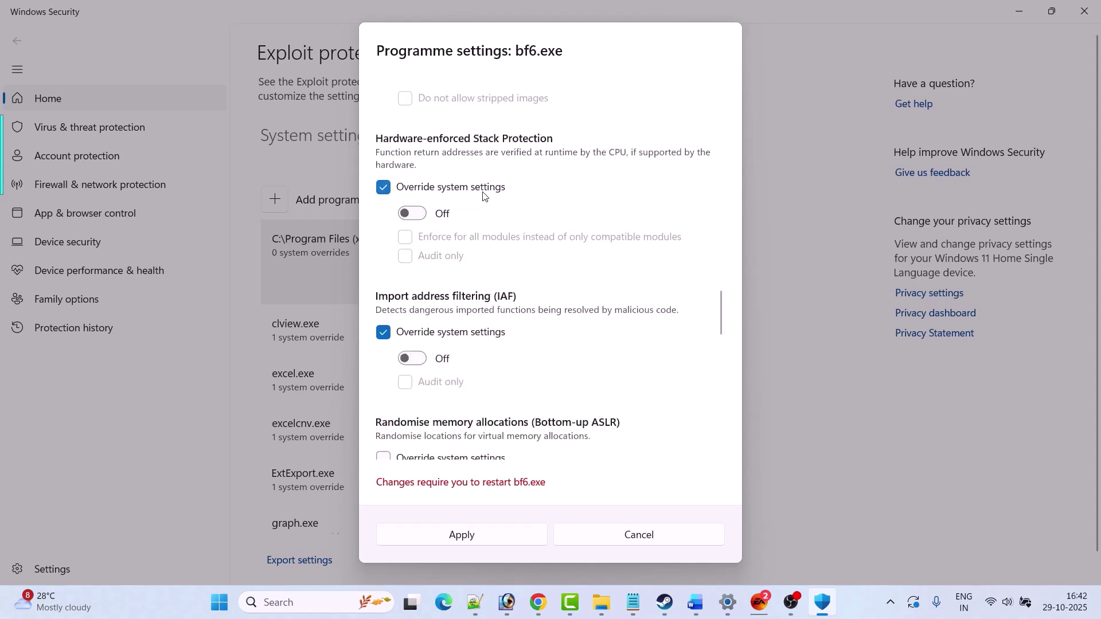
scroll(528, 279, down, 2)
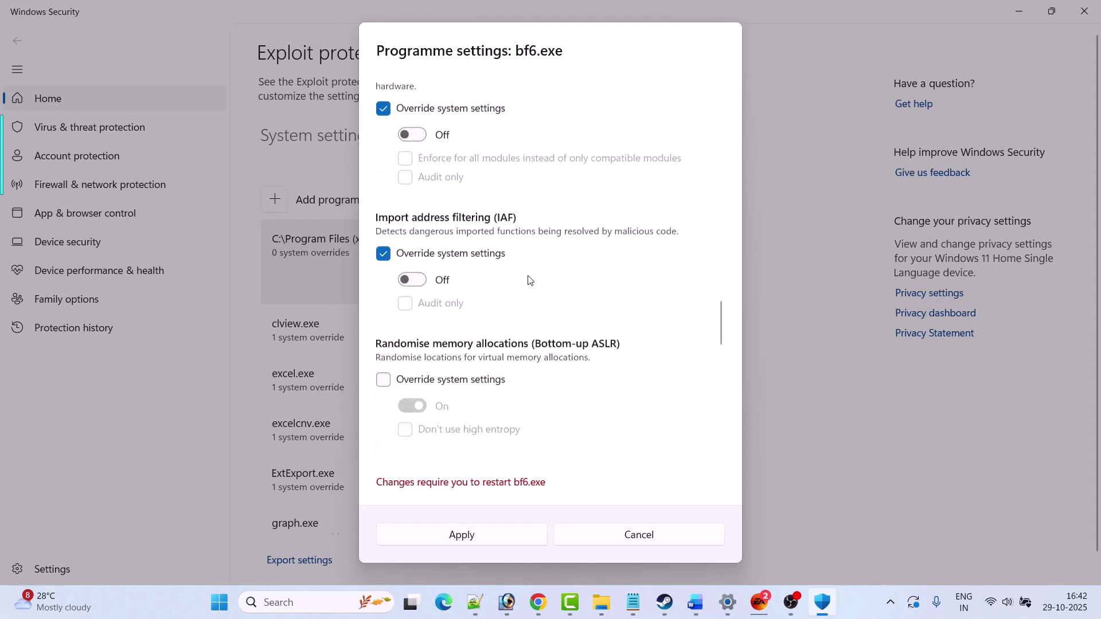
click(383, 345)
scroll(501, 335, down, 2)
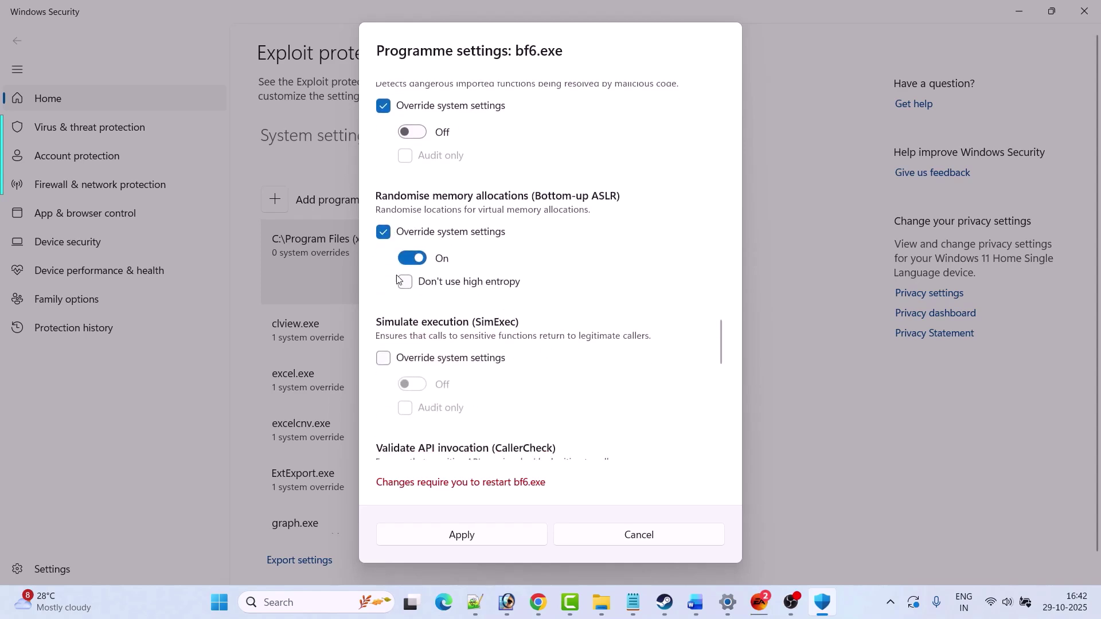
click(412, 261)
scroll(402, 281, down, 1)
click(383, 304)
scroll(386, 309, down, 2)
click(383, 314)
scroll(387, 321, down, 1)
click(383, 381)
scroll(452, 383, down, 2)
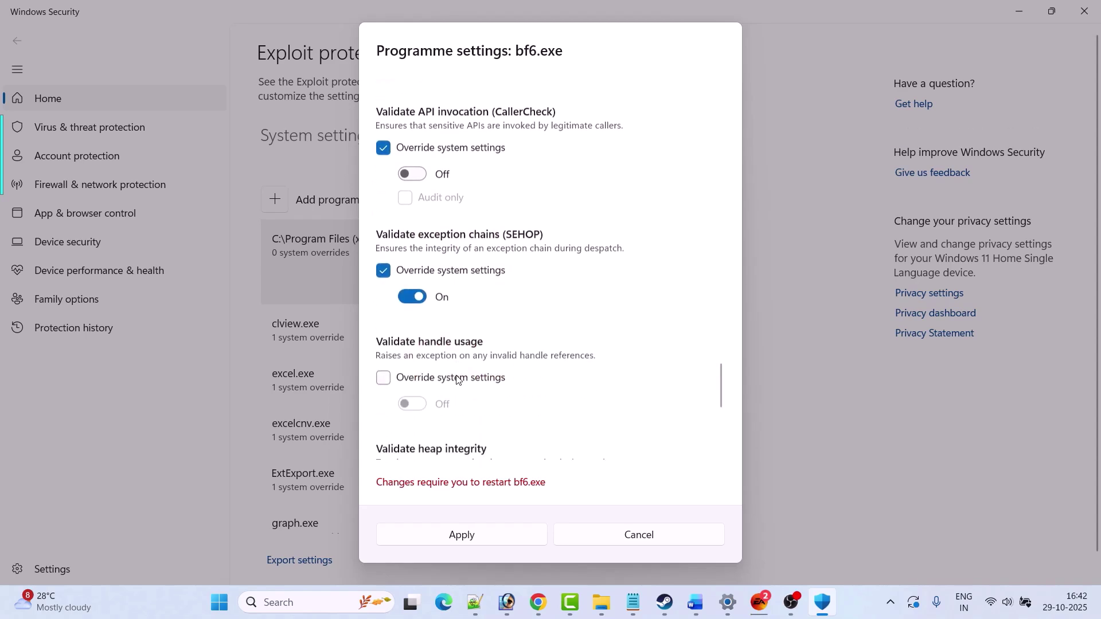
click(412, 294)
Override handle, heap (Off), image dependency and stack integrity validation, then apply bf6.exe's settings
click(383, 373)
scroll(389, 355, down, 3)
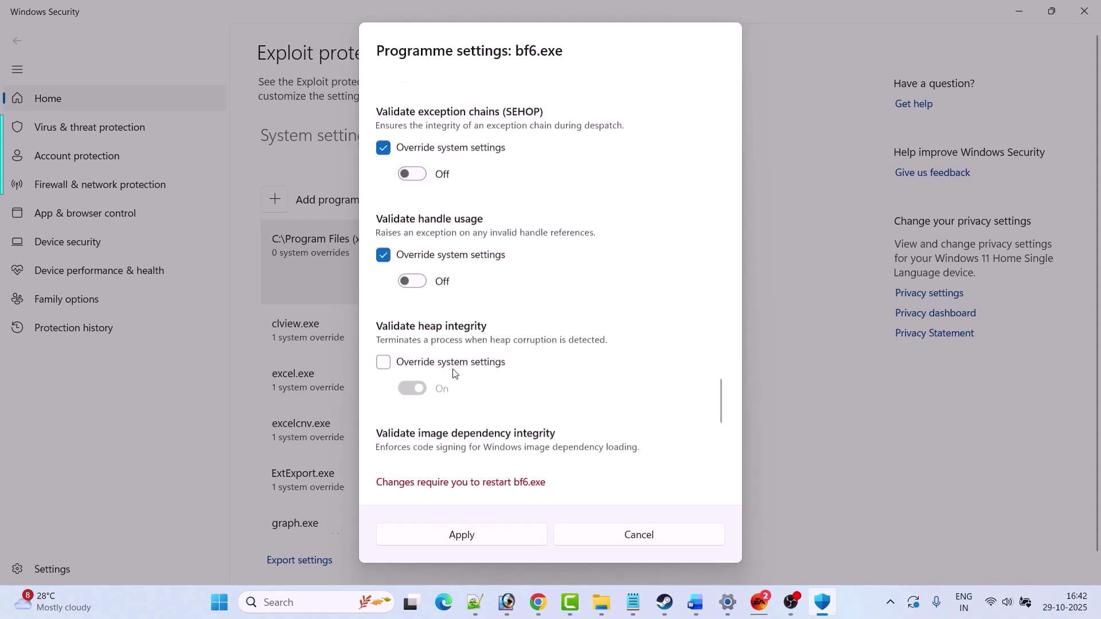
click(383, 311)
click(413, 339)
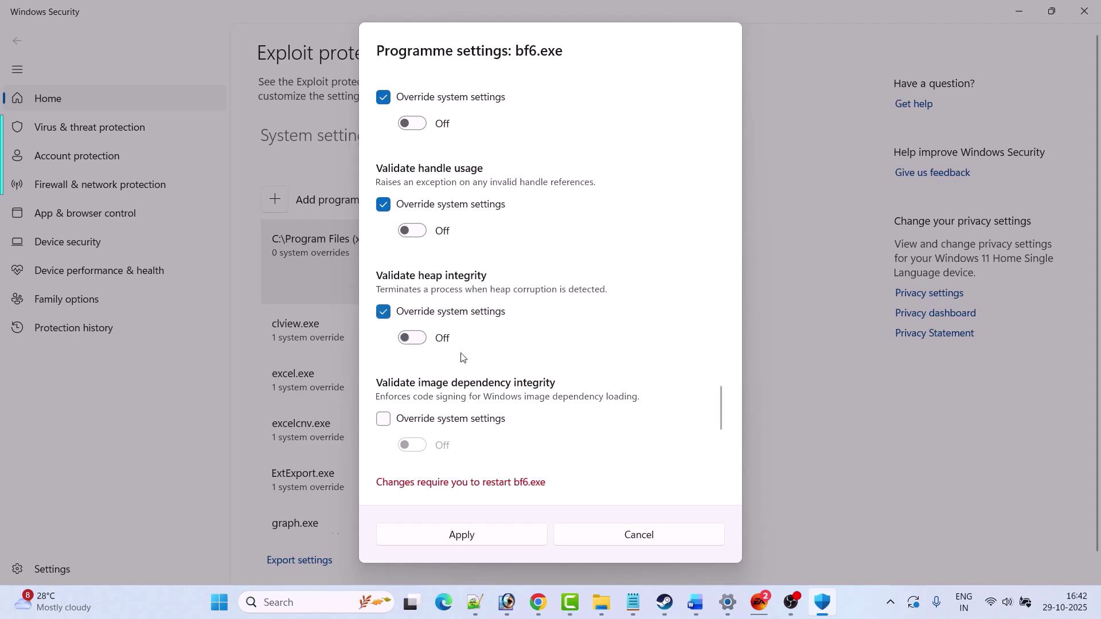
scroll(460, 353, down, 2)
click(383, 306)
scroll(383, 361, down, 1)
click(383, 401)
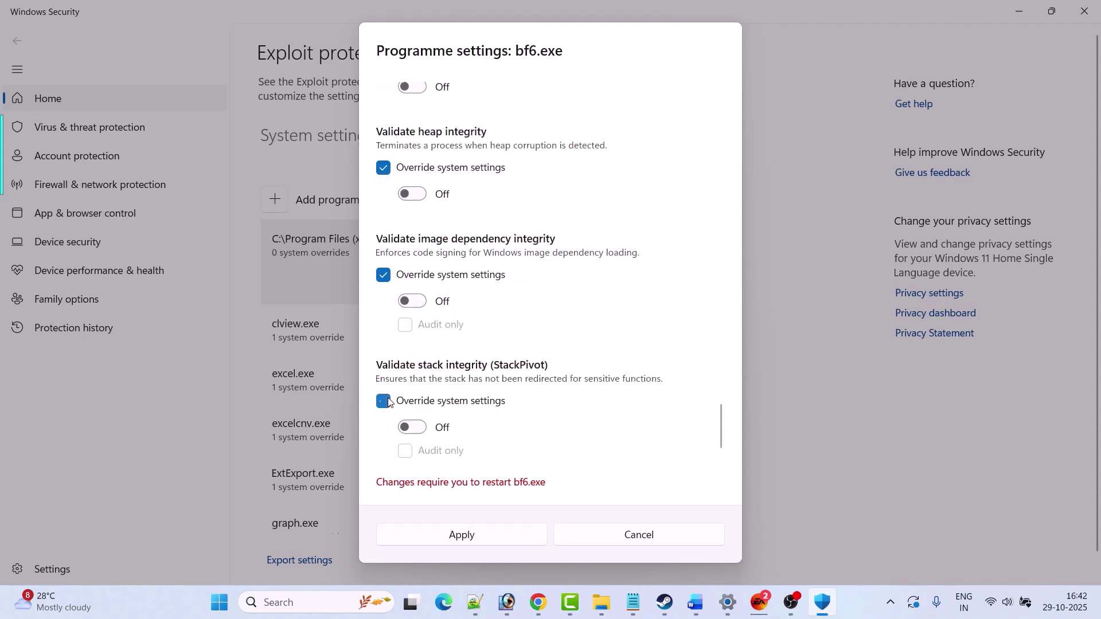
scroll(586, 387, up, 15)
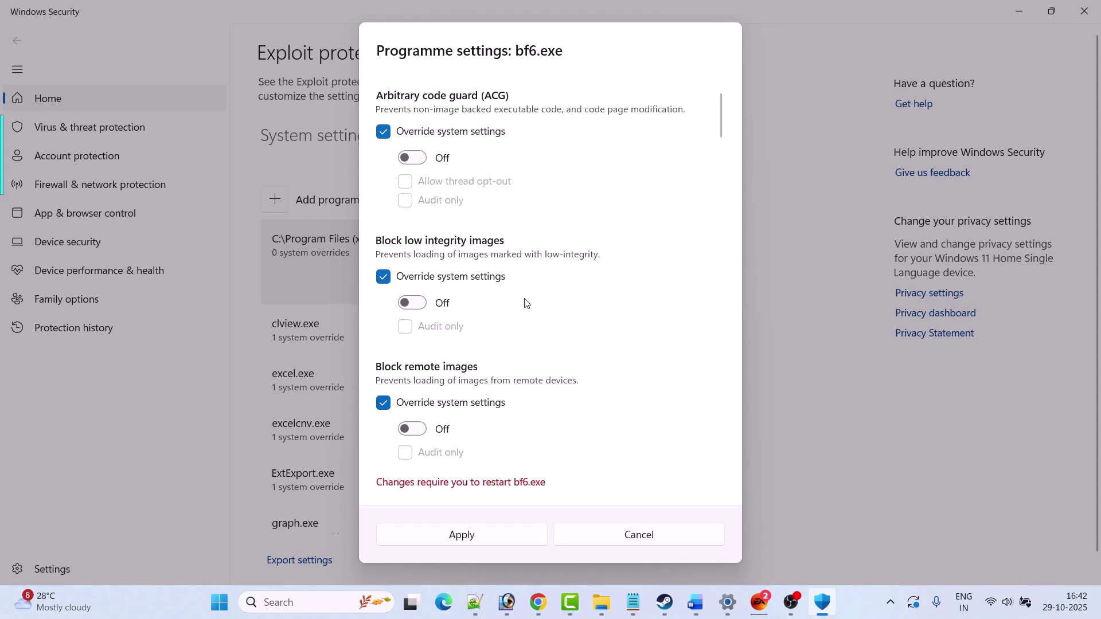
scroll(524, 301, down, 3)
scroll(421, 267, down, 15)
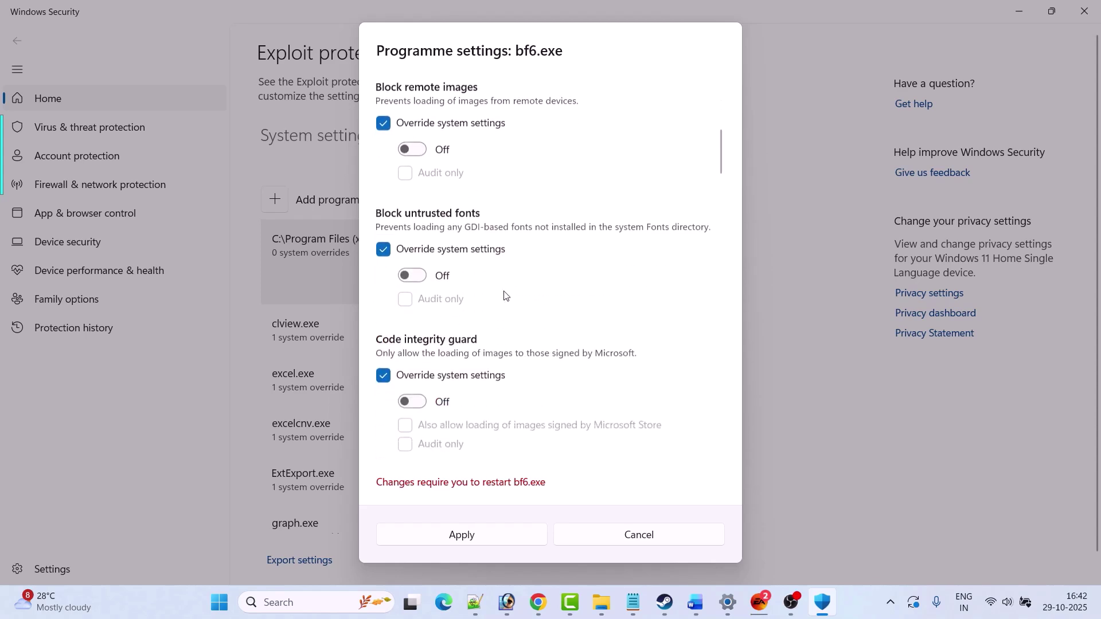
scroll(505, 296, down, 15)
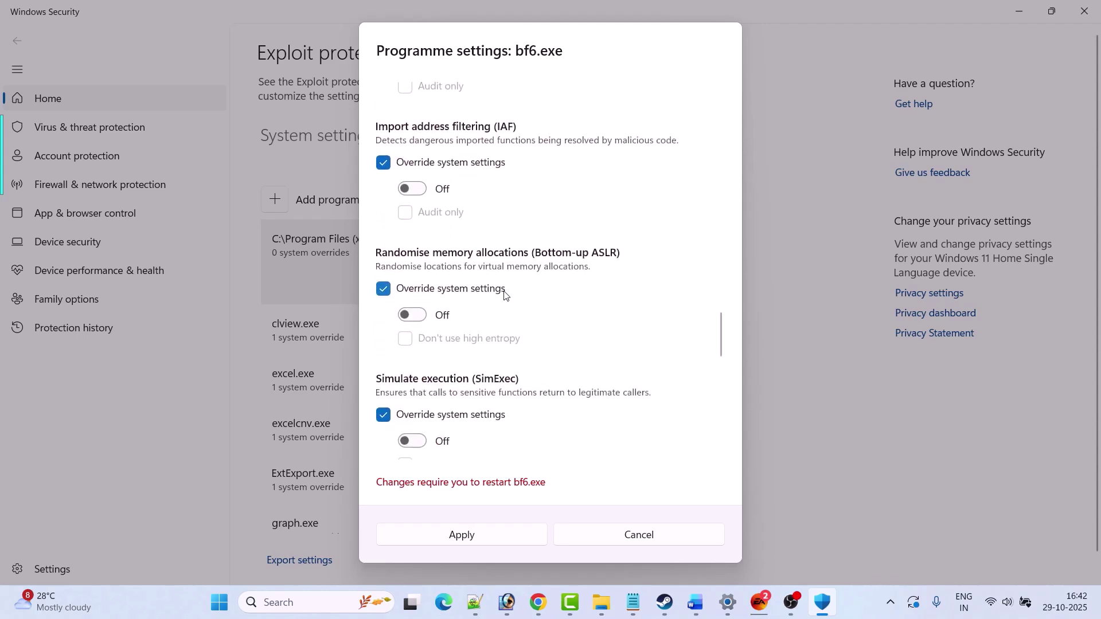
scroll(504, 295, down, 1)
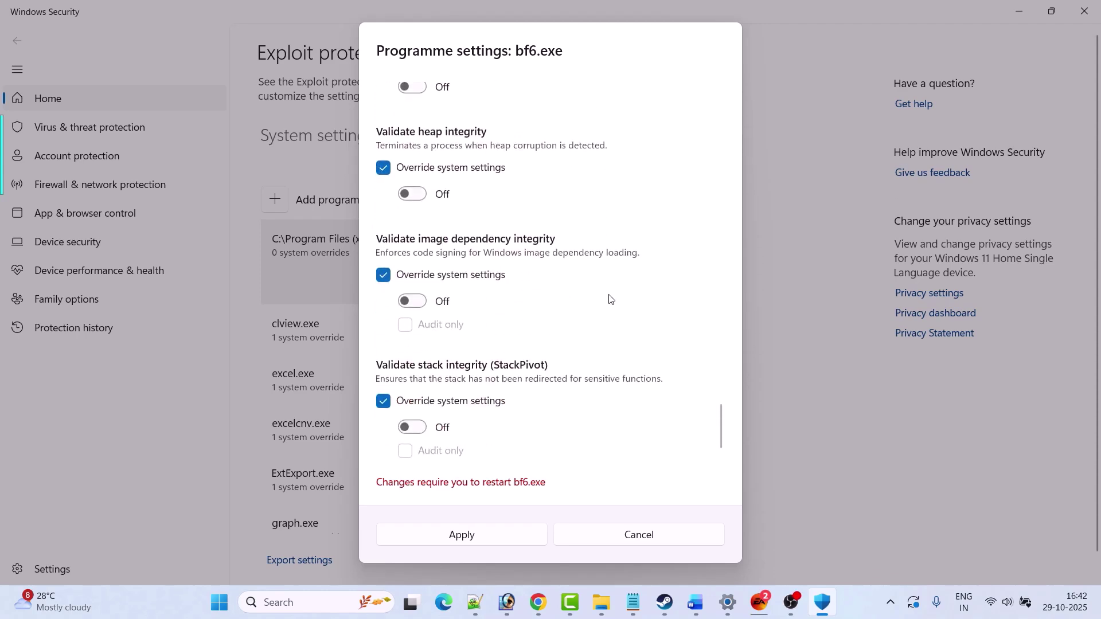
click(475, 536)
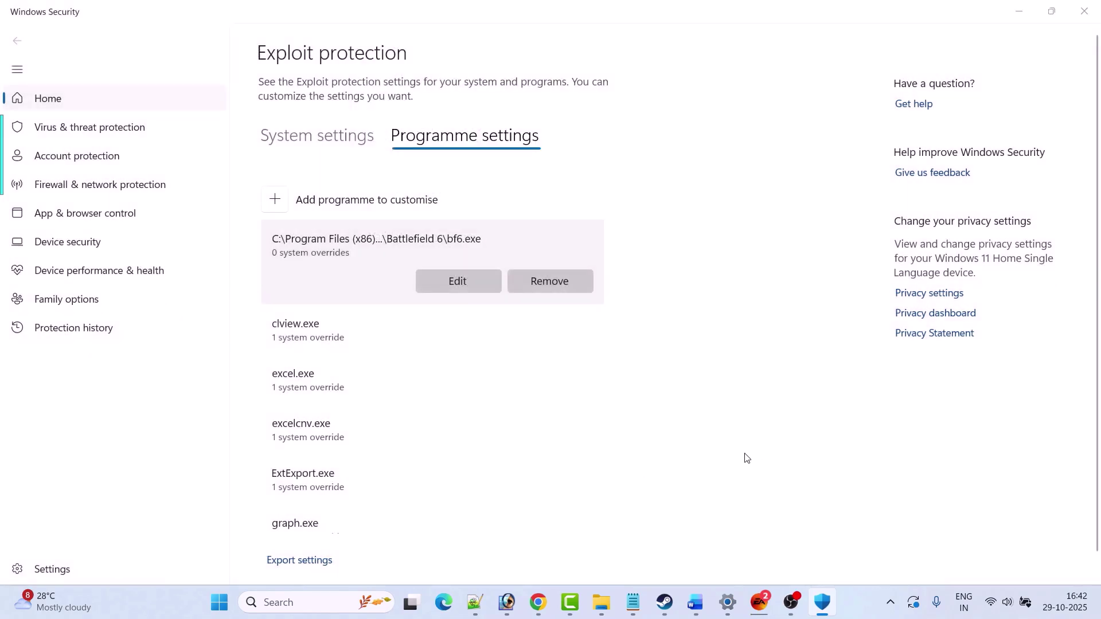
Add EAAntiCheat.GameServiceLauncher.exe from the Battlefield 6 folder by exact file path
click(276, 202)
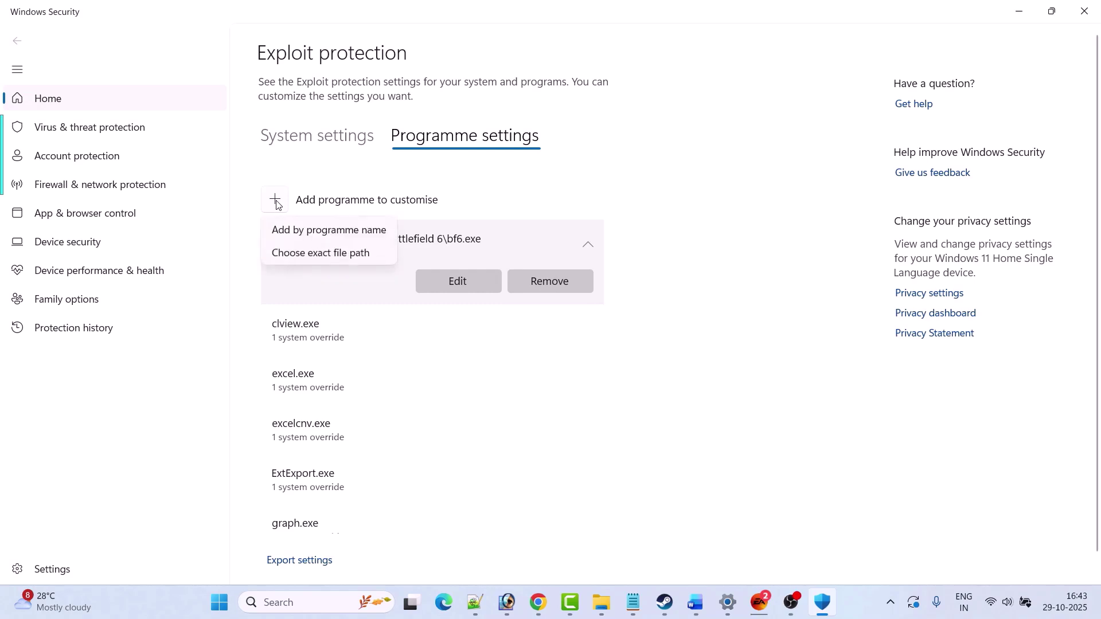
click(331, 258)
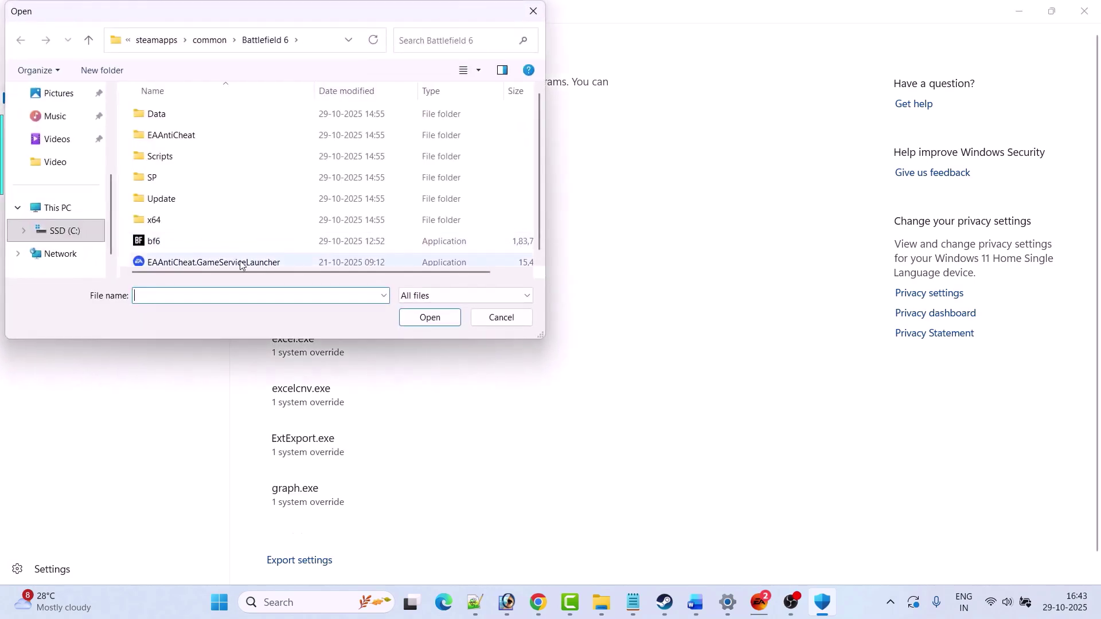
click(228, 261)
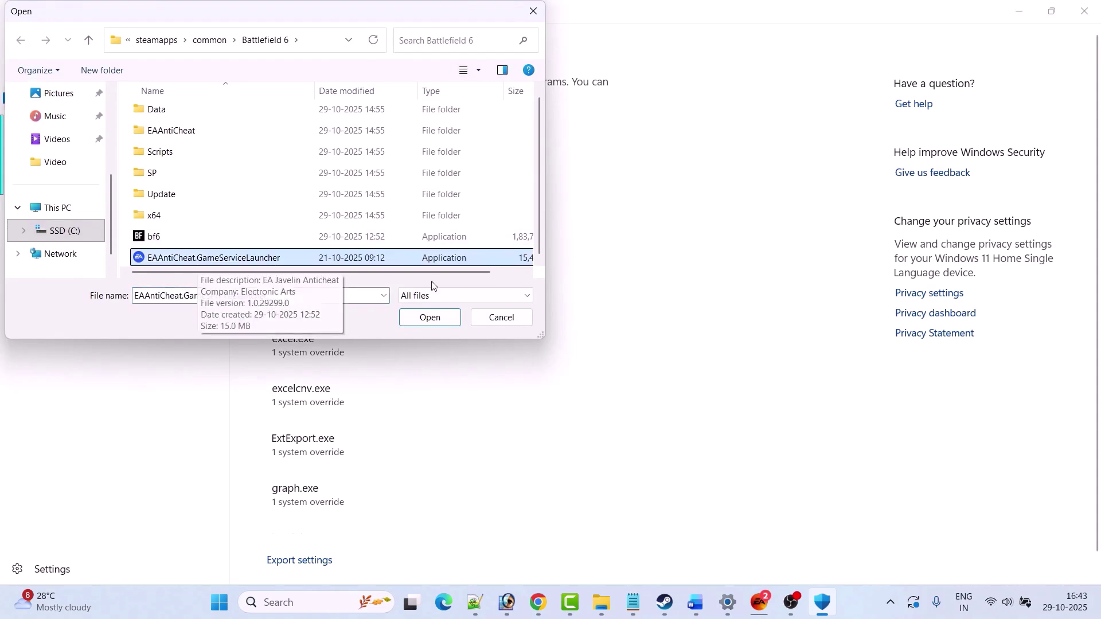
click(431, 316)
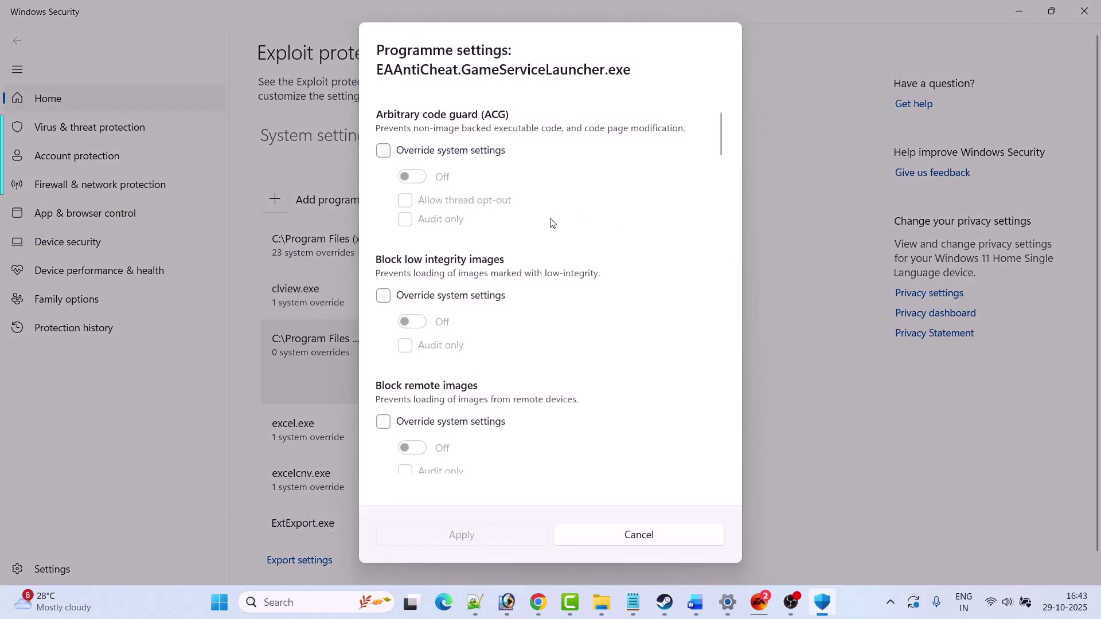
Override Arbitrary code guard, image blocking, untrusted fonts and Code integrity guard; set CFG and DEP Off
click(383, 150)
click(383, 295)
click(383, 421)
scroll(455, 382, down, 4)
click(383, 280)
click(383, 403)
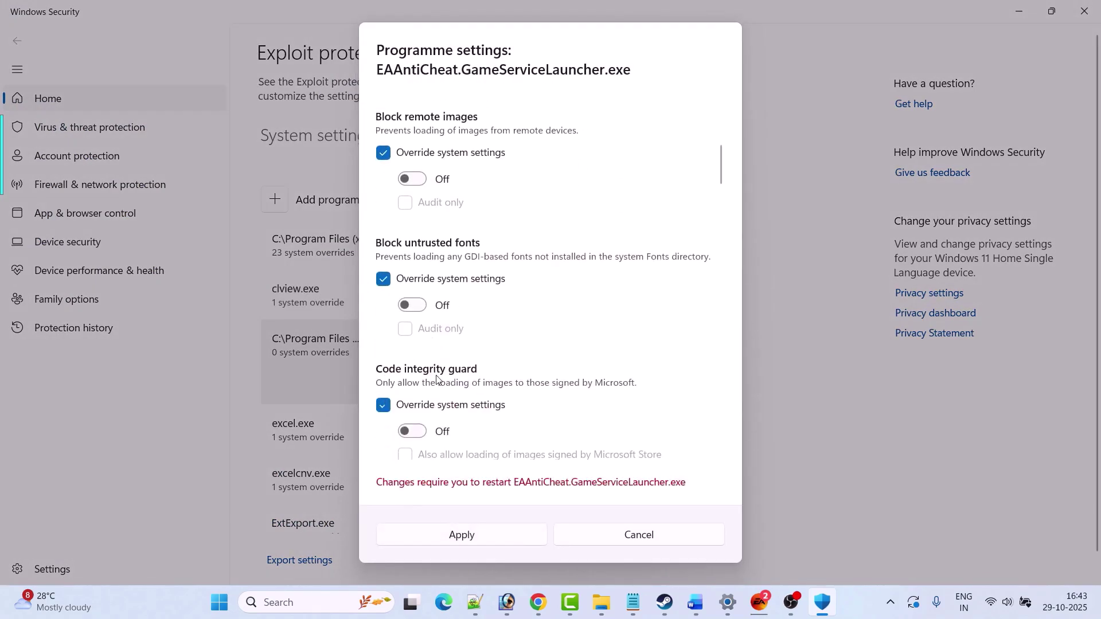
scroll(387, 357, down, 4)
click(383, 335)
scroll(387, 338, down, 3)
click(411, 200)
click(384, 300)
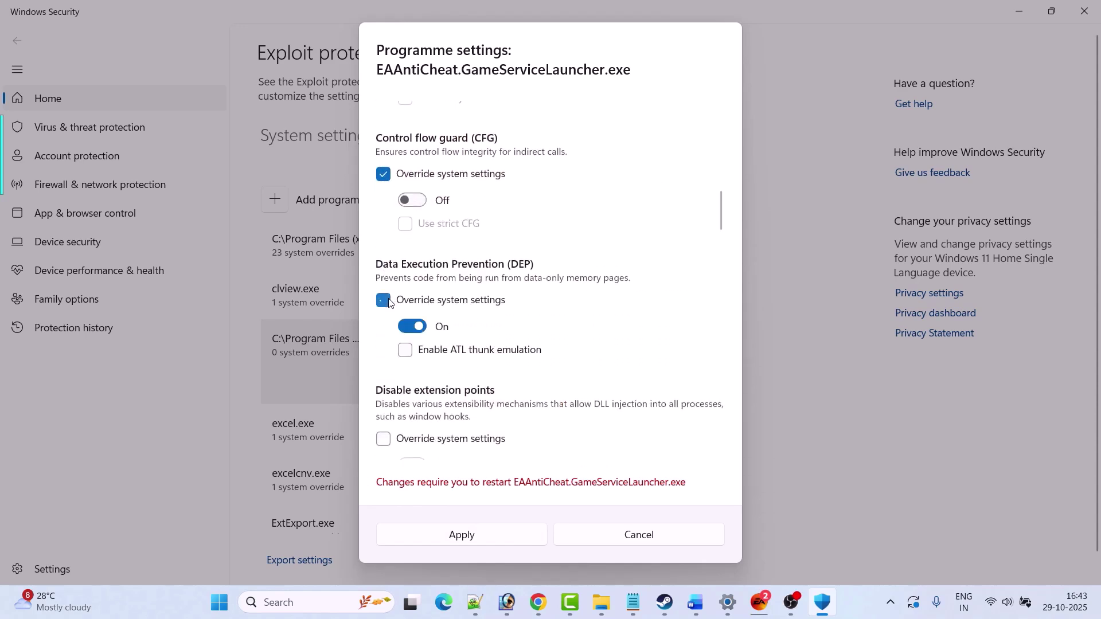
click(412, 326)
Override extension points, Win32k calls, child processes, EAF, forced randomisation, Hardware Stack Protection and IAF
click(383, 439)
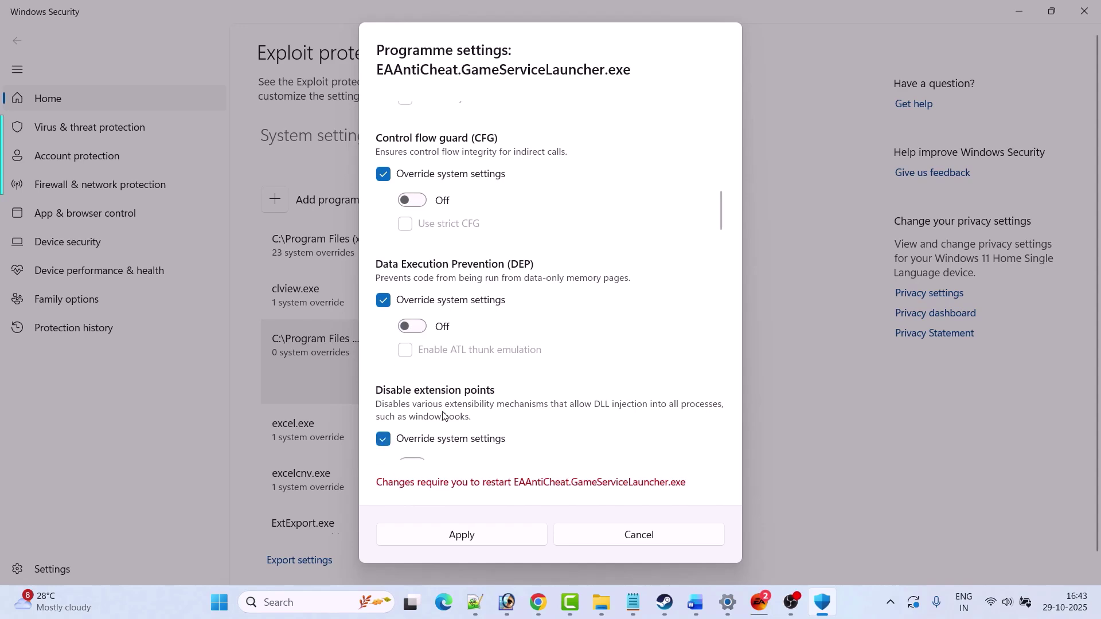
scroll(410, 436, down, 5)
click(383, 277)
click(383, 403)
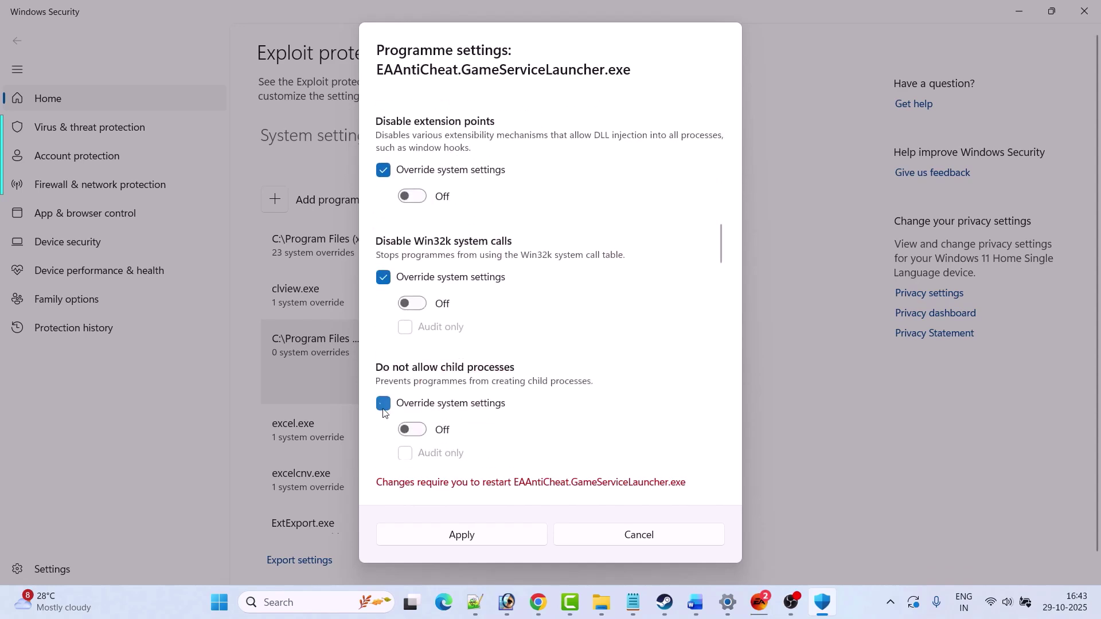
scroll(381, 344, down, 3)
click(383, 319)
scroll(383, 319, down, 3)
click(383, 306)
scroll(383, 309, down, 3)
click(382, 337)
scroll(383, 337, down, 3)
click(383, 320)
scroll(388, 322, down, 3)
Override Bottom-up ASLR (Off), simulate execution, CallerCheck, SEHOP, heap integrity and stack integrity
click(383, 285)
click(405, 318)
click(383, 411)
scroll(387, 407, down, 3)
click(383, 322)
click(383, 446)
scroll(384, 344, down, 3)
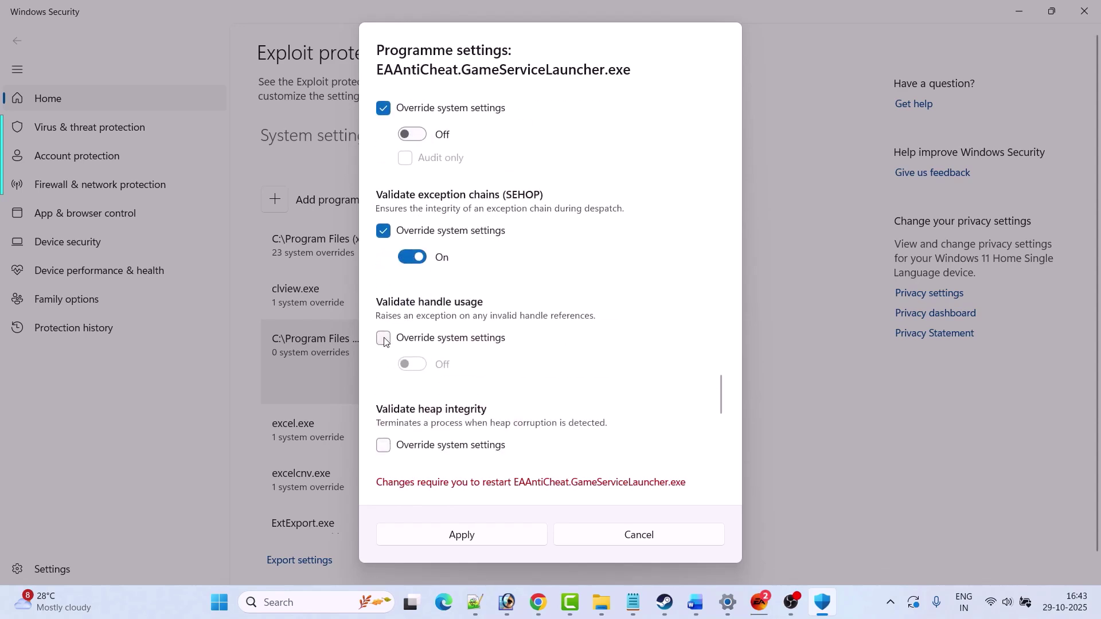
click(383, 446)
scroll(386, 447, down, 4)
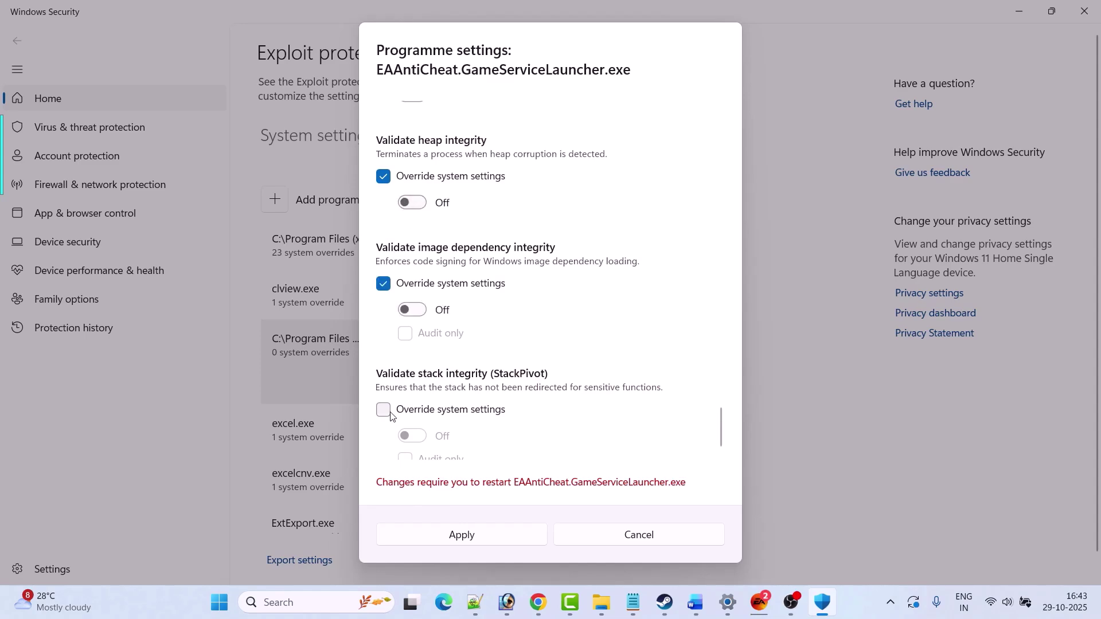
click(389, 412)
scroll(594, 393, up, 8)
scroll(594, 393, up, 10)
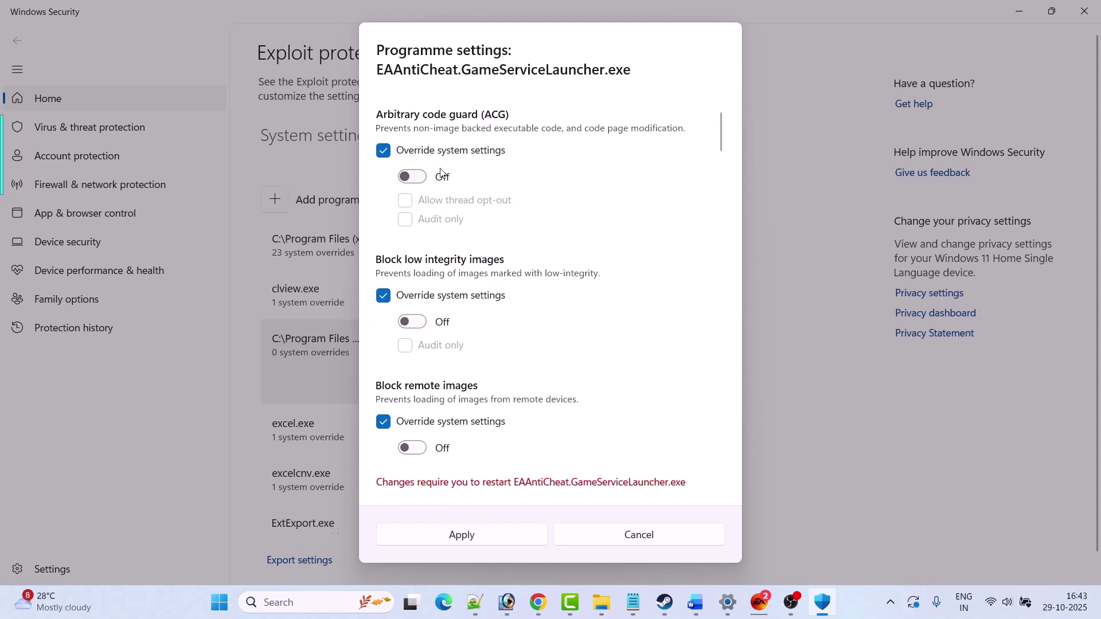
Review and apply the anticheat launcher's mitigation settings, then bring Steam's Battlefield 6 page forward
scroll(445, 178, down, 5)
scroll(483, 328, down, 8)
scroll(483, 343, down, 8)
scroll(482, 343, down, 8)
scroll(483, 343, down, 8)
scroll(483, 343, down, 5)
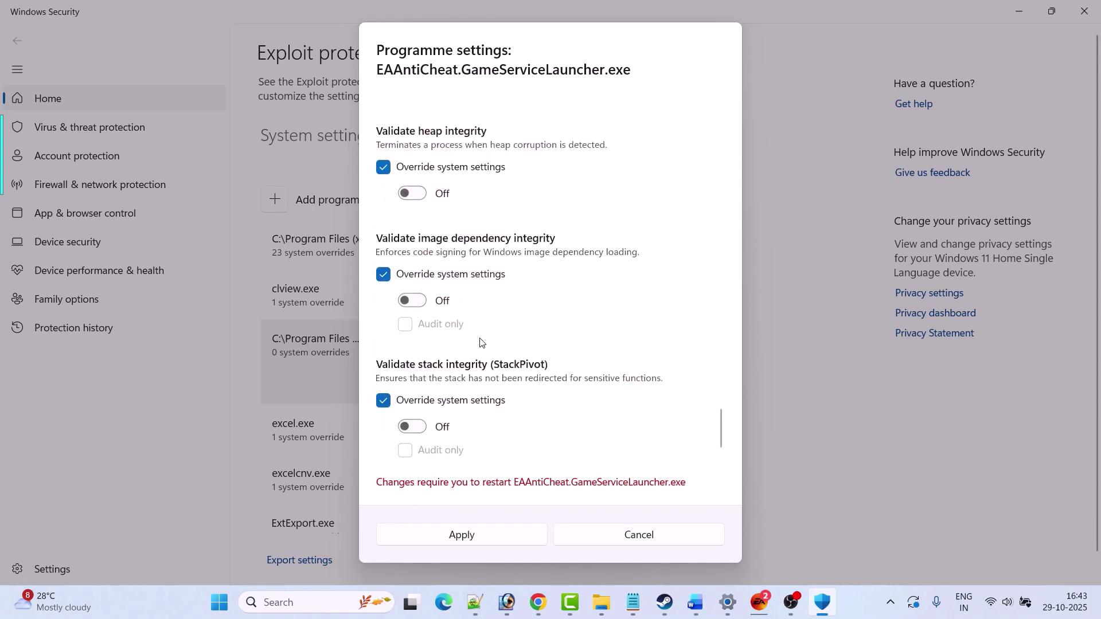
click(456, 535)
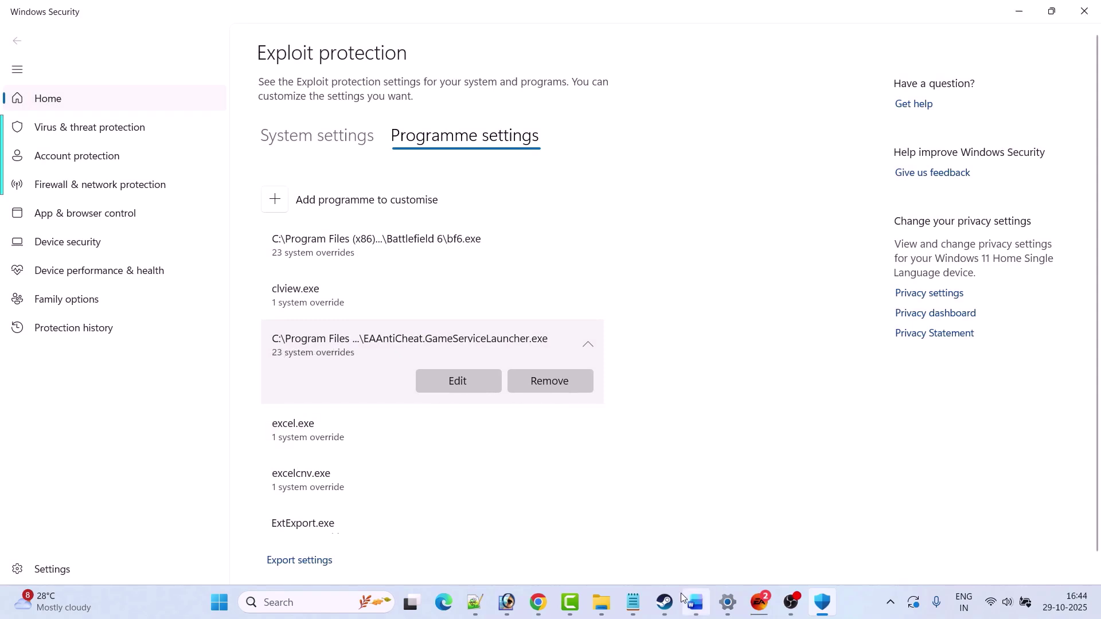
click(665, 600)
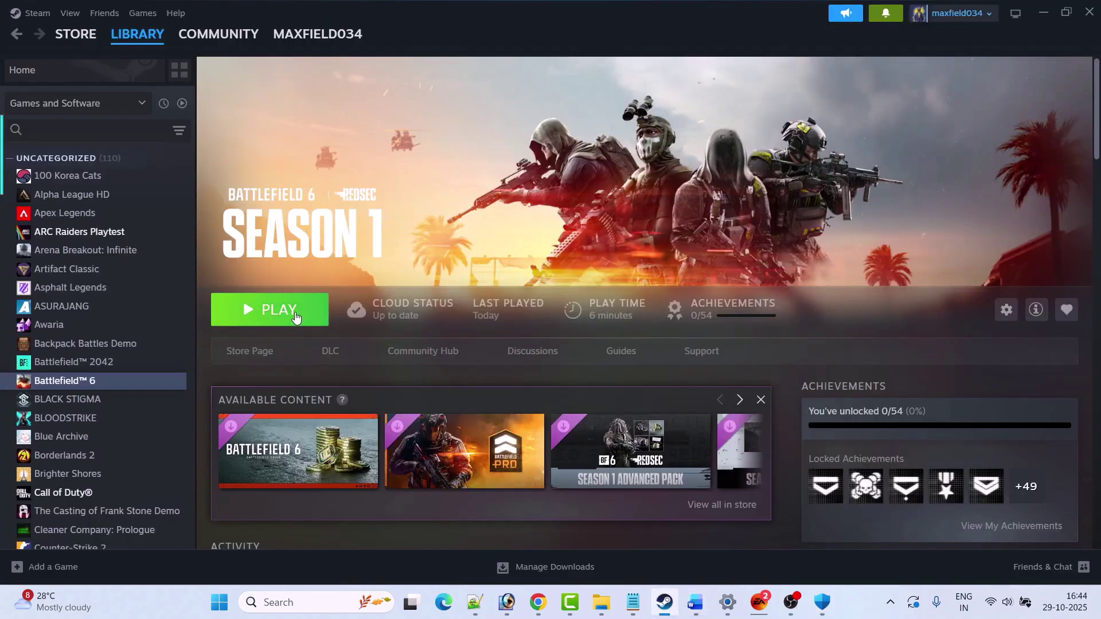
Expand the bf6.exe and EAAntiCheat entries to confirm their 23 overrides, then switch to Word
key(alt+Tab)
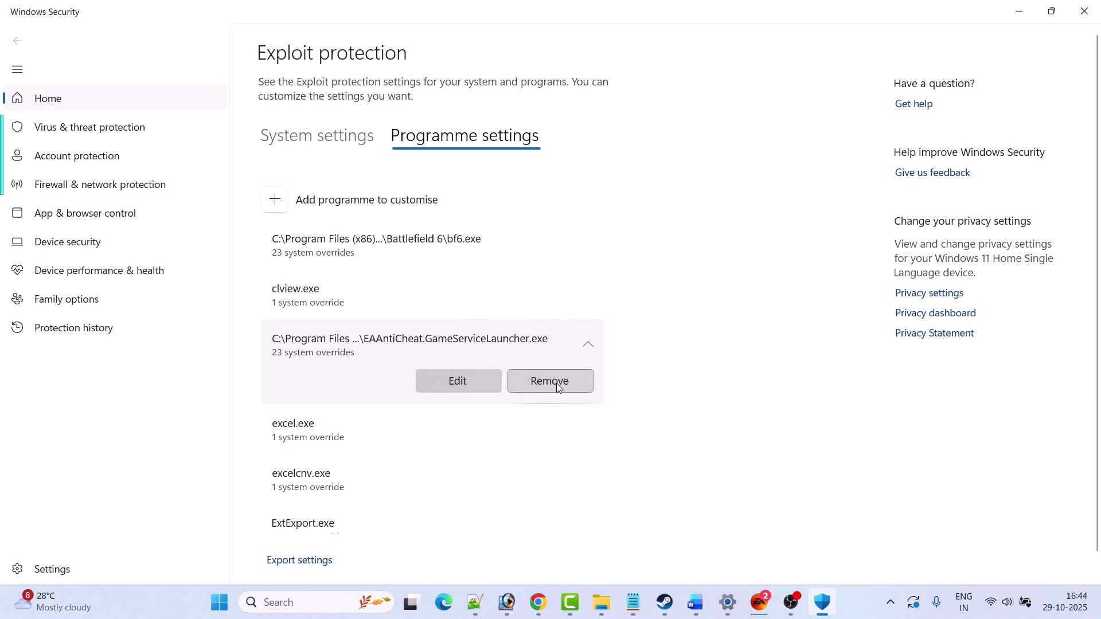
click(416, 255)
click(461, 371)
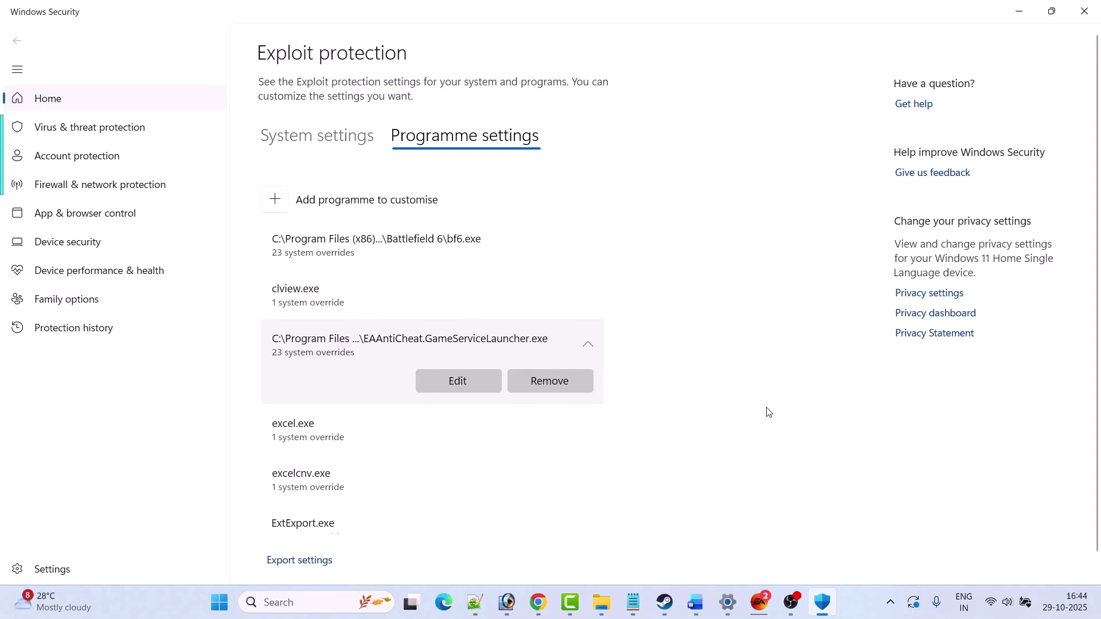
key(alt+Tab)
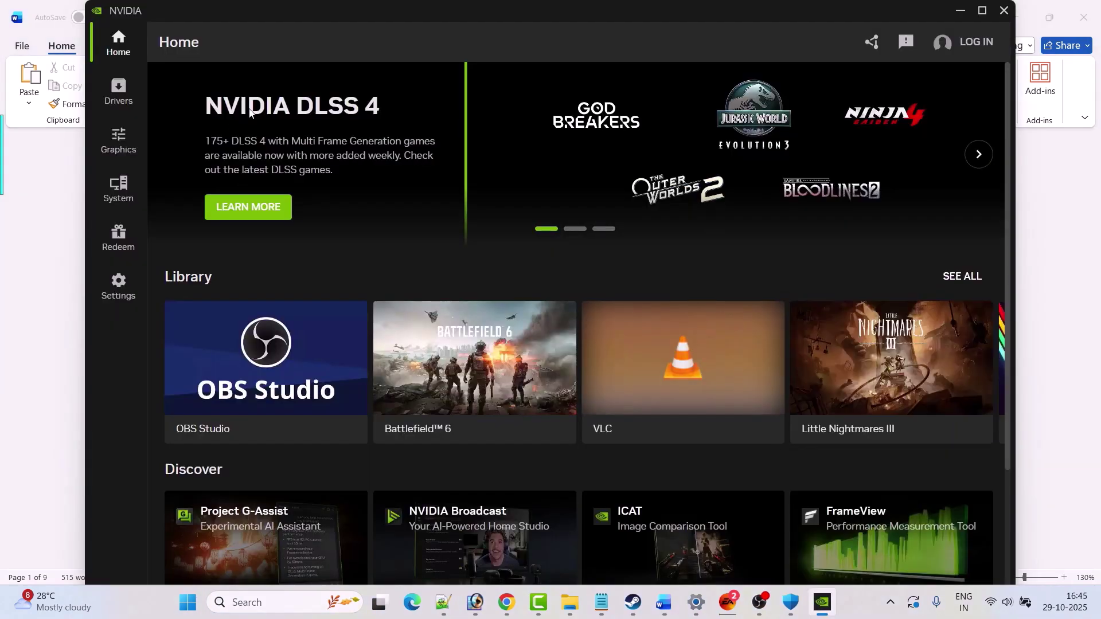
Check that Smooth Motion is Off in Battlefield 6's NVIDIA program settings
click(120, 148)
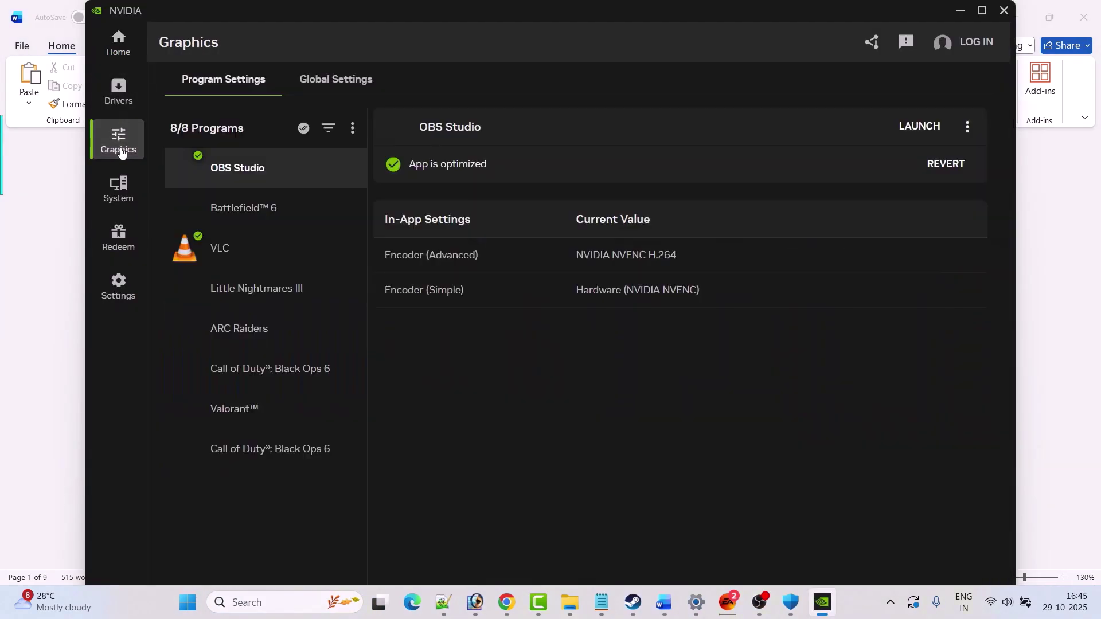
click(270, 210)
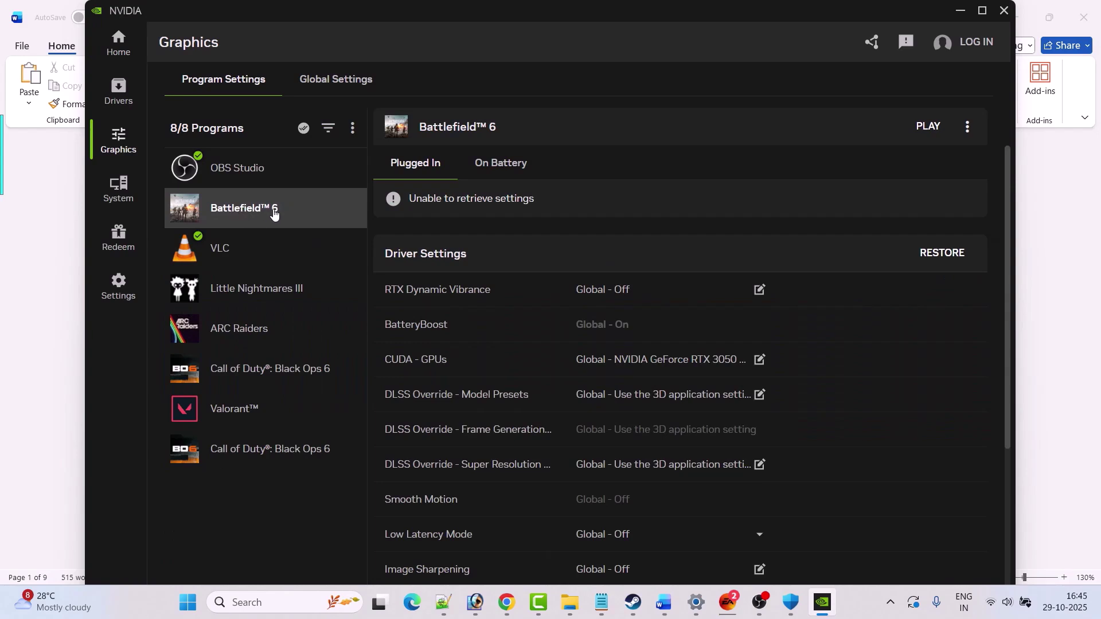
scroll(845, 446, down, 5)
scroll(845, 445, up, 4)
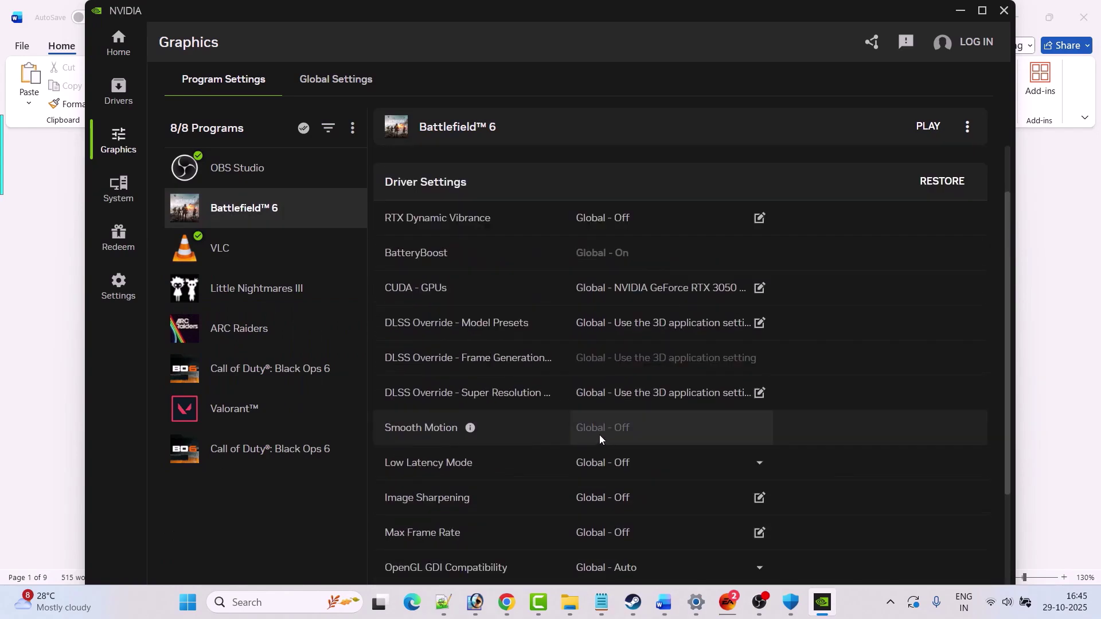
scroll(614, 433, down, 1)
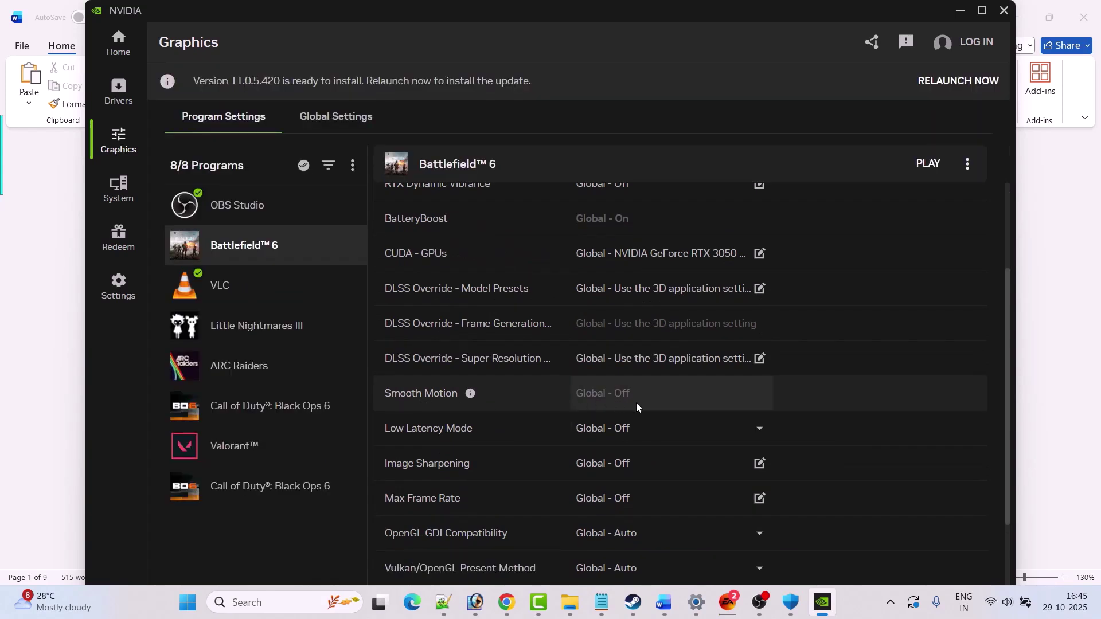
Confirm Smooth Motion is Off in Global Settings and return to Steam
click(344, 126)
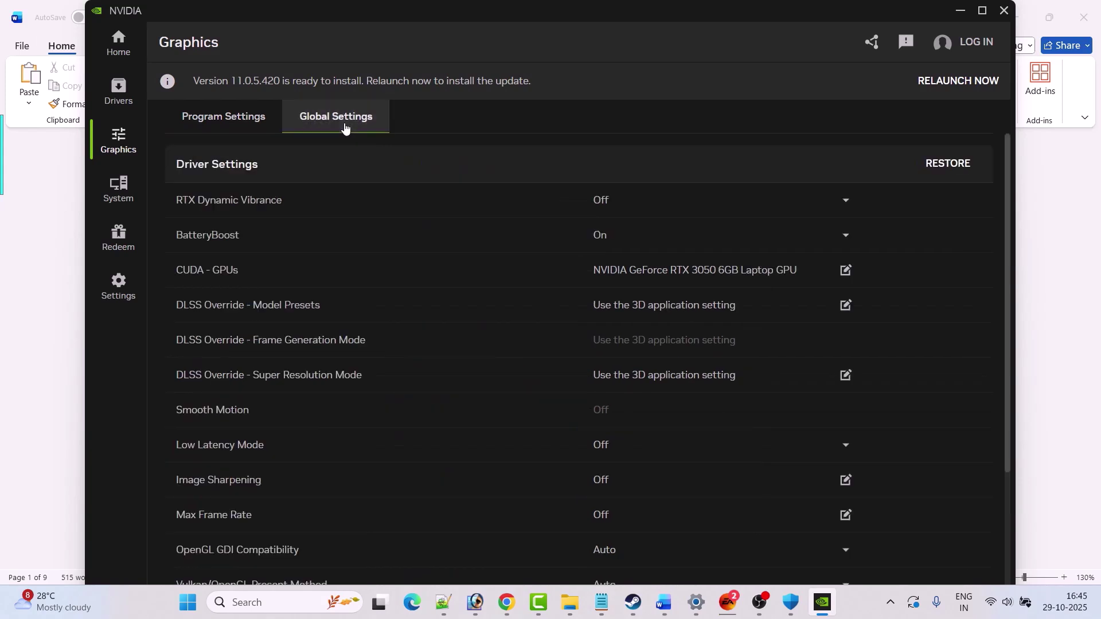
scroll(398, 409, down, 2)
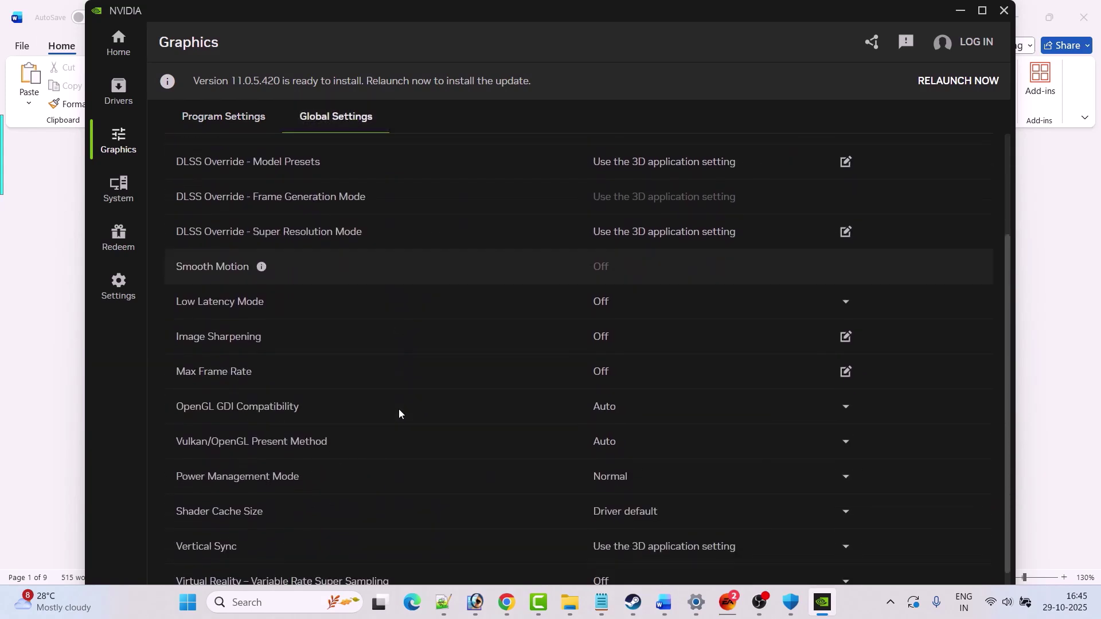
scroll(601, 341, up, 1)
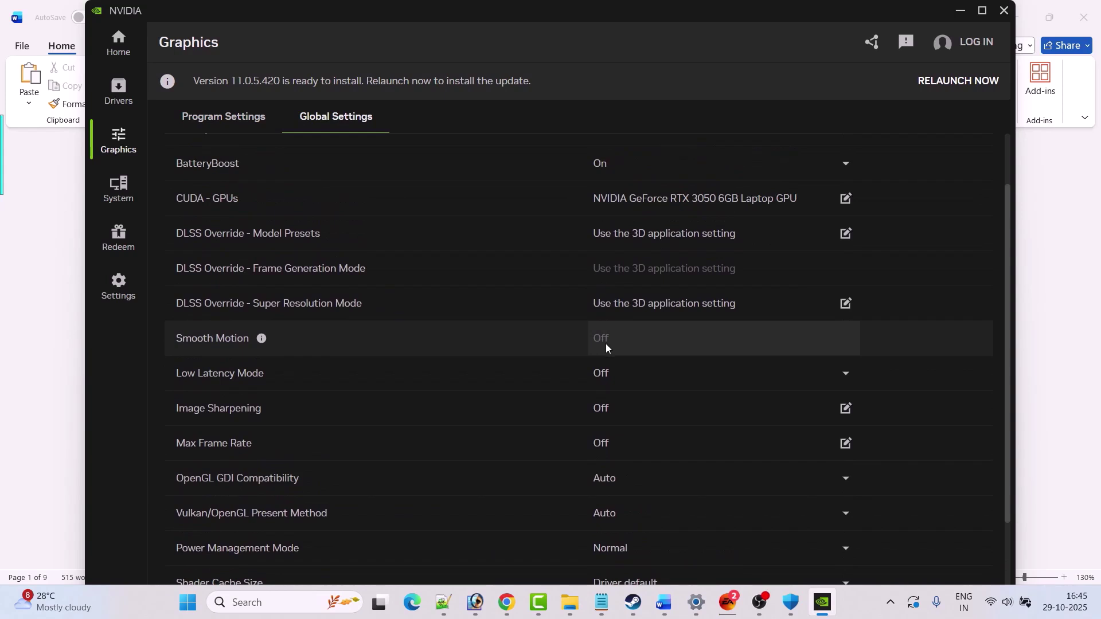
click(633, 602)
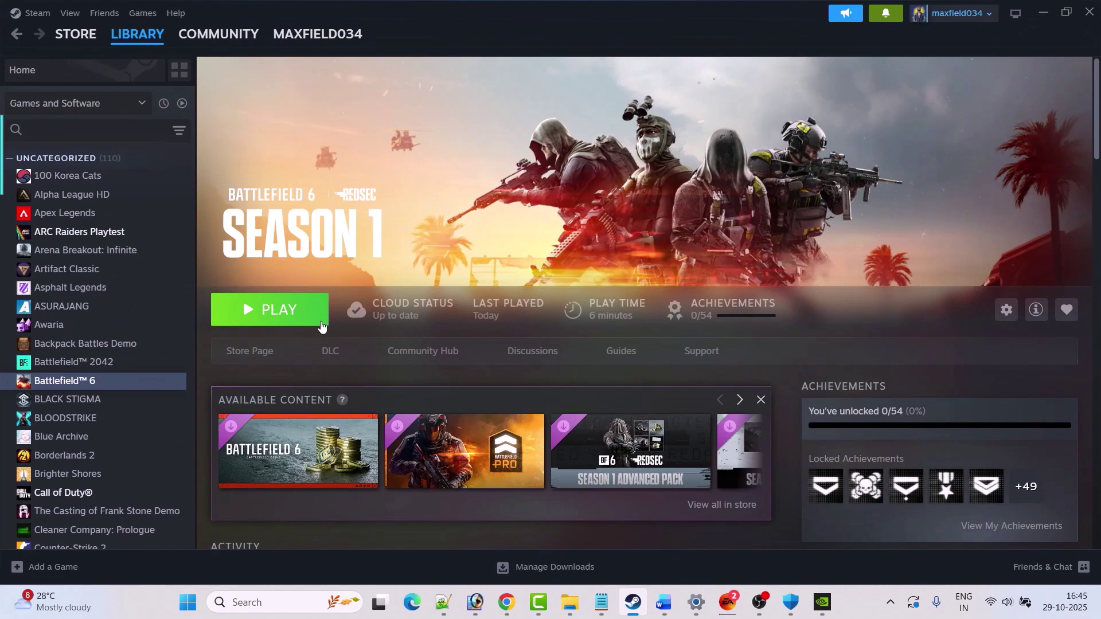
click(663, 602)
scroll(475, 340, down, 1)
drag(475, 340, 406, 338)
drag(308, 335, 385, 331)
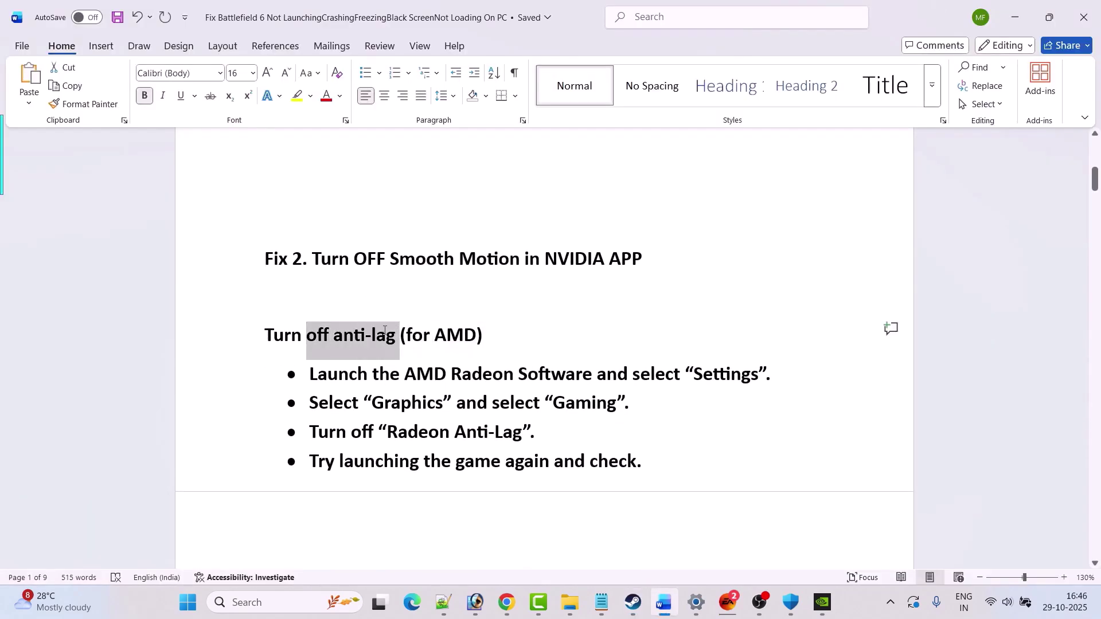
click(398, 432)
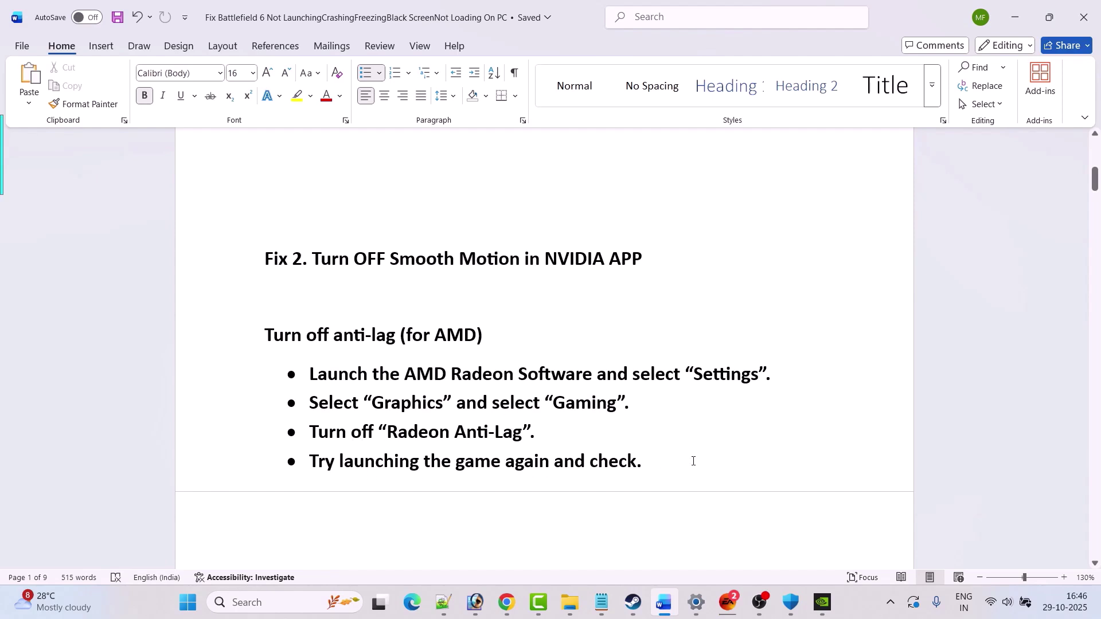
scroll(692, 461, down, 5)
drag(327, 422, 709, 425)
click(651, 454)
click(634, 601)
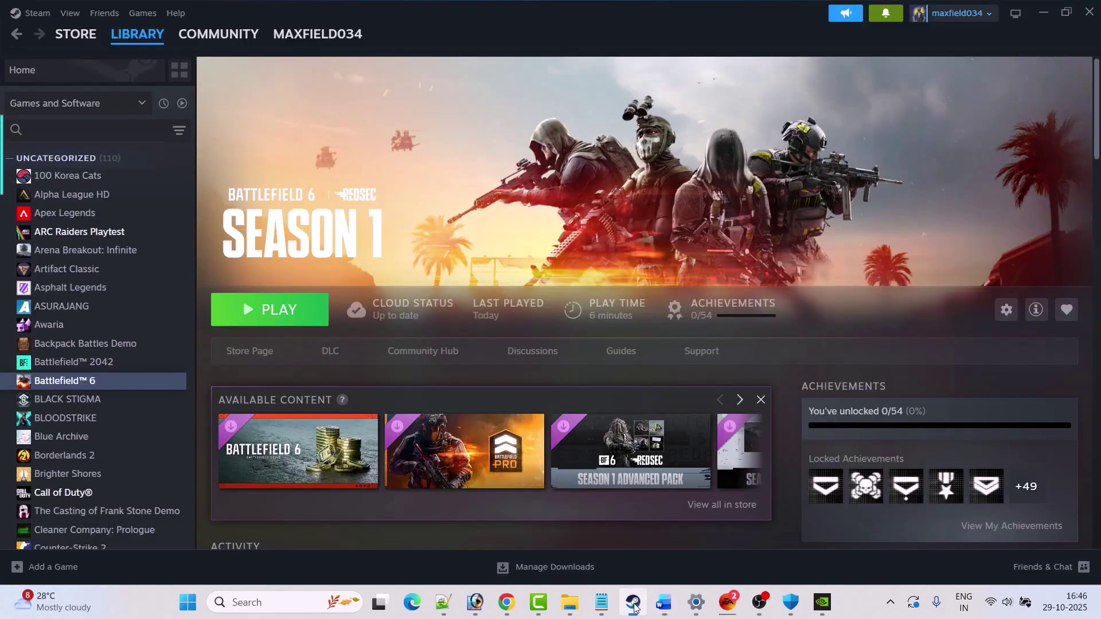
Open Battlefield 6's Properties twice to inspect the Launch Options field
right_click(109, 385)
click(164, 497)
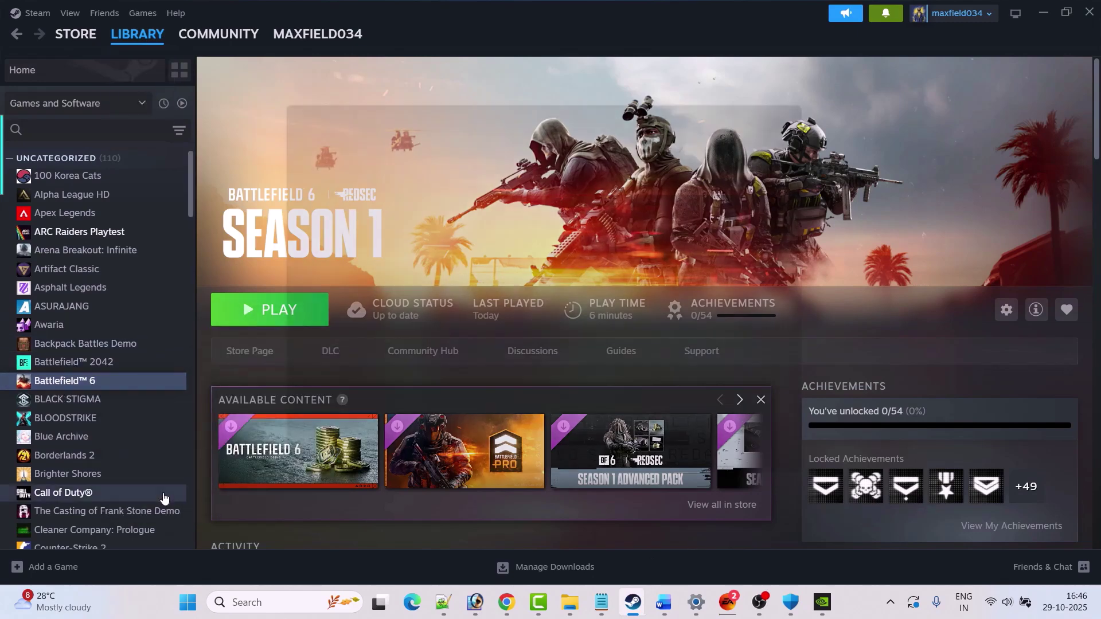
click(513, 407)
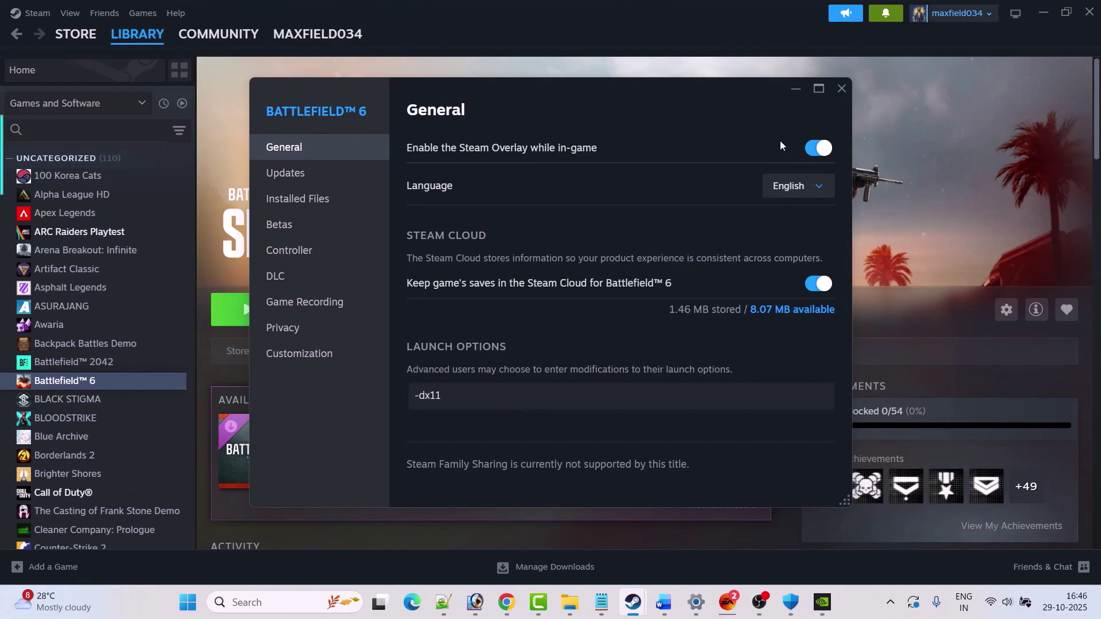
click(841, 90)
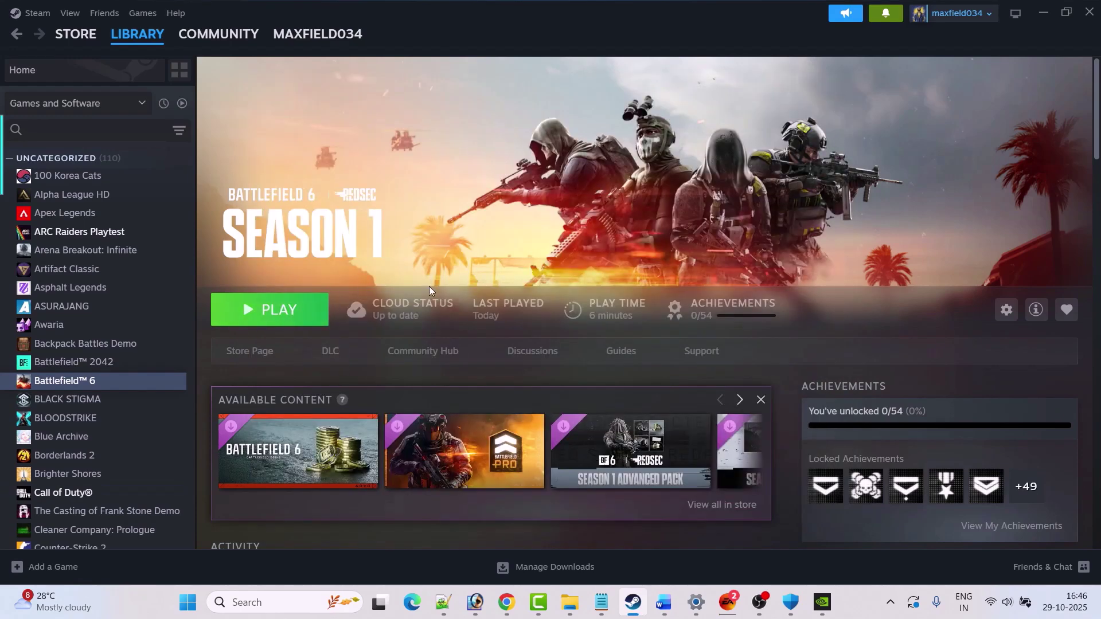
right_click(110, 381)
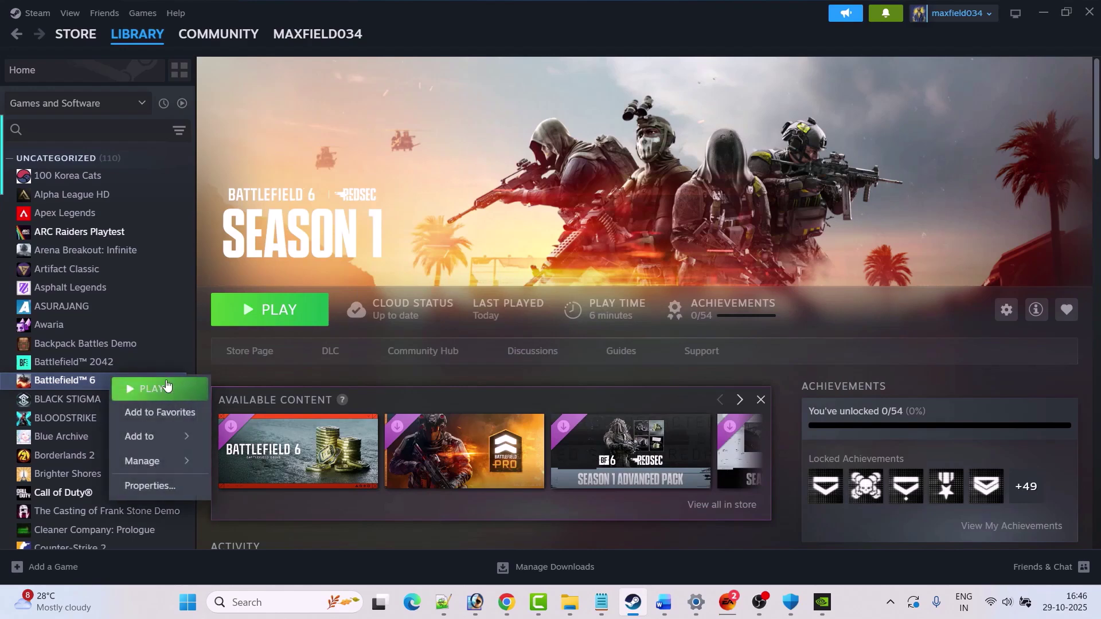
click(156, 484)
click(461, 390)
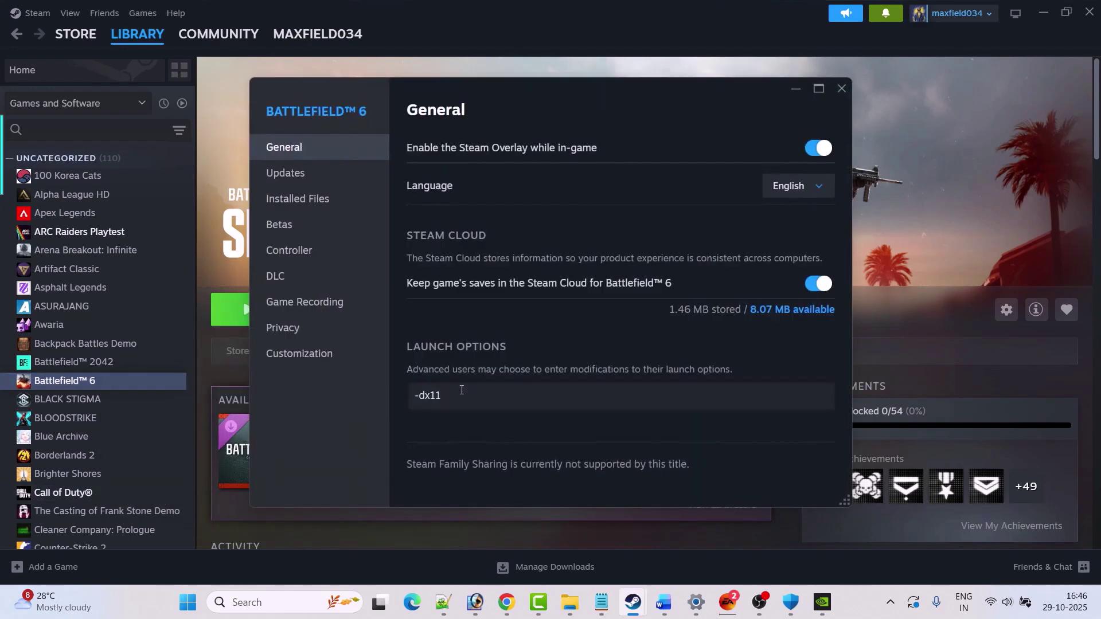
click(842, 90)
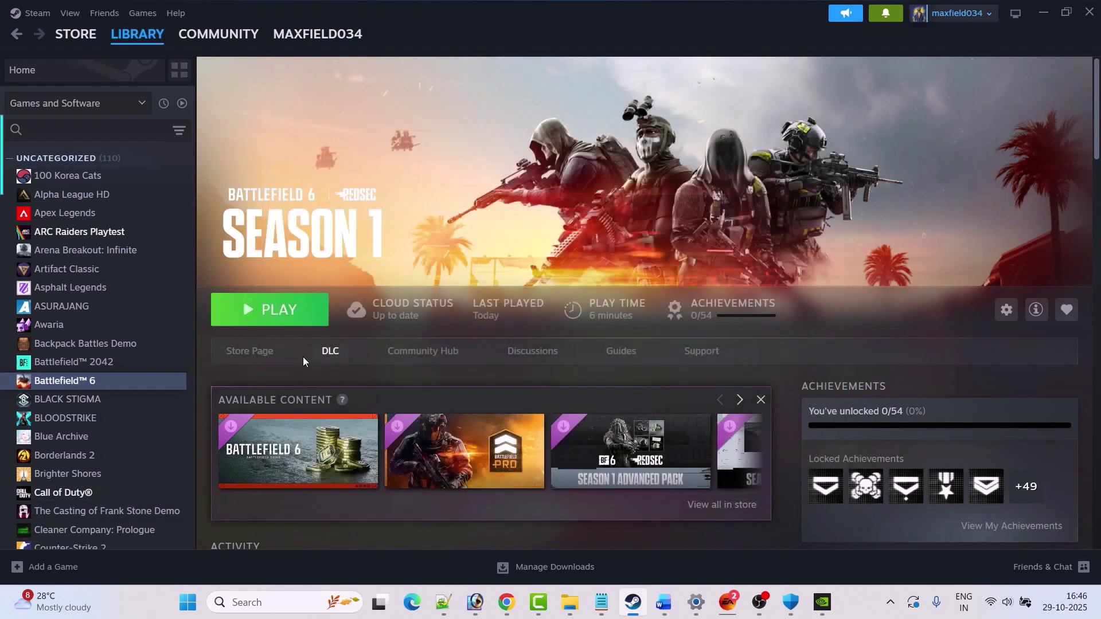
Delete the -dx12 launch option so the field is empty, then return to the Word guide
right_click(113, 389)
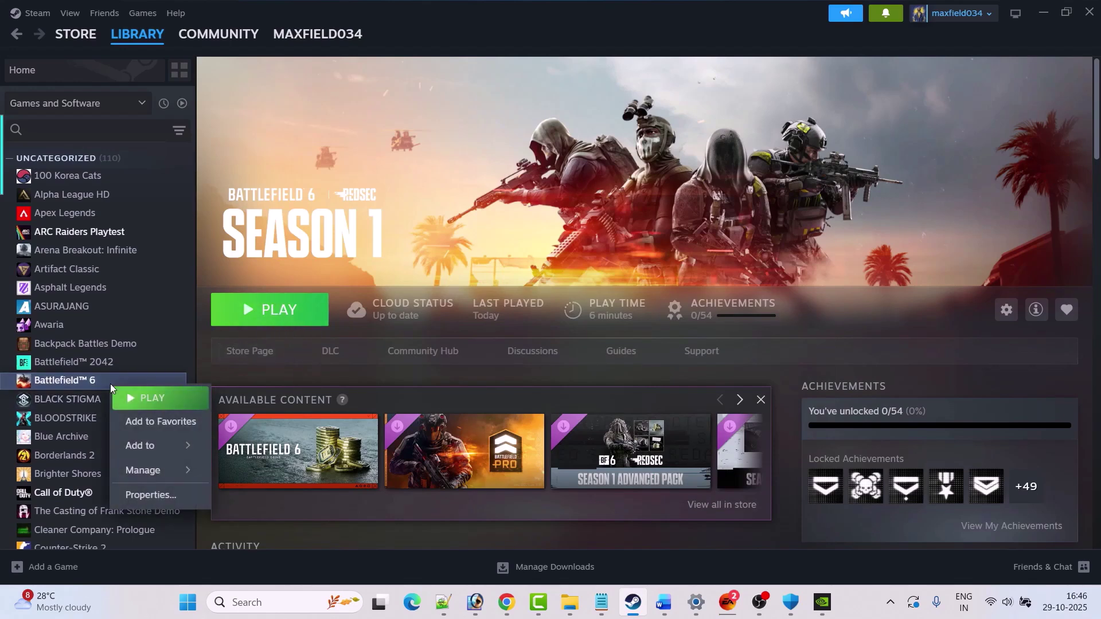
click(156, 494)
drag(459, 384, 401, 393)
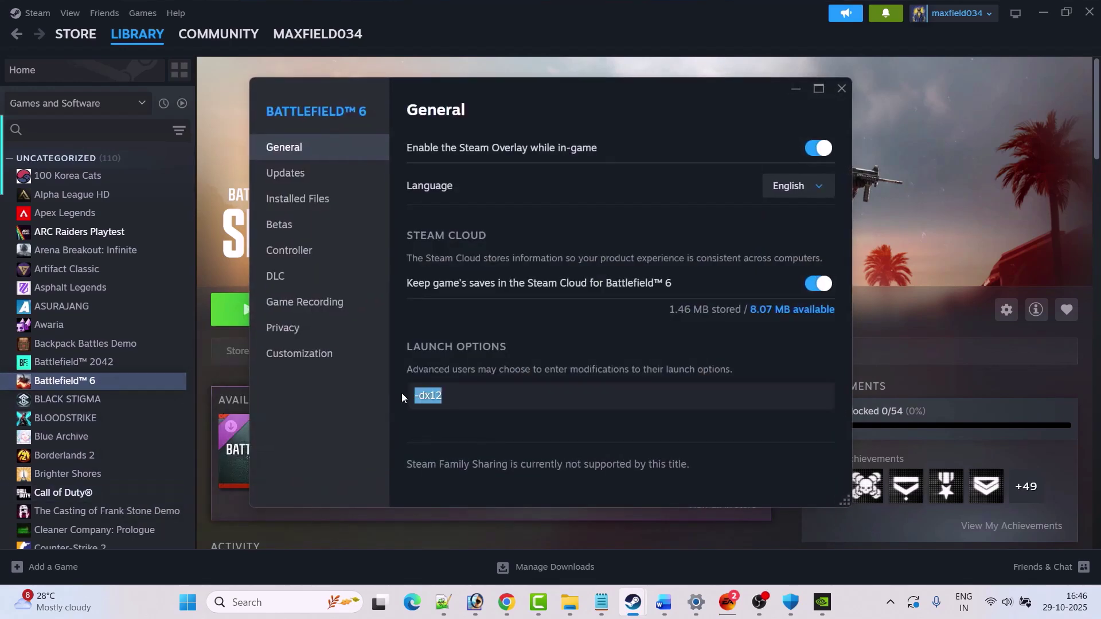
key(BackSpace)
click(841, 90)
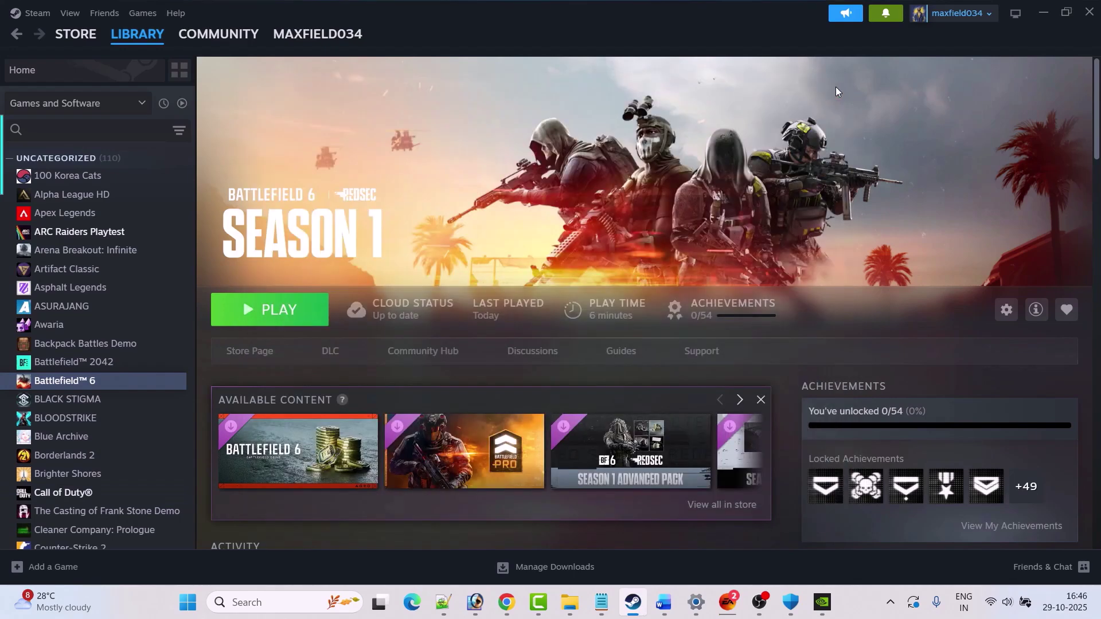
click(664, 602)
scroll(462, 381, down, 5)
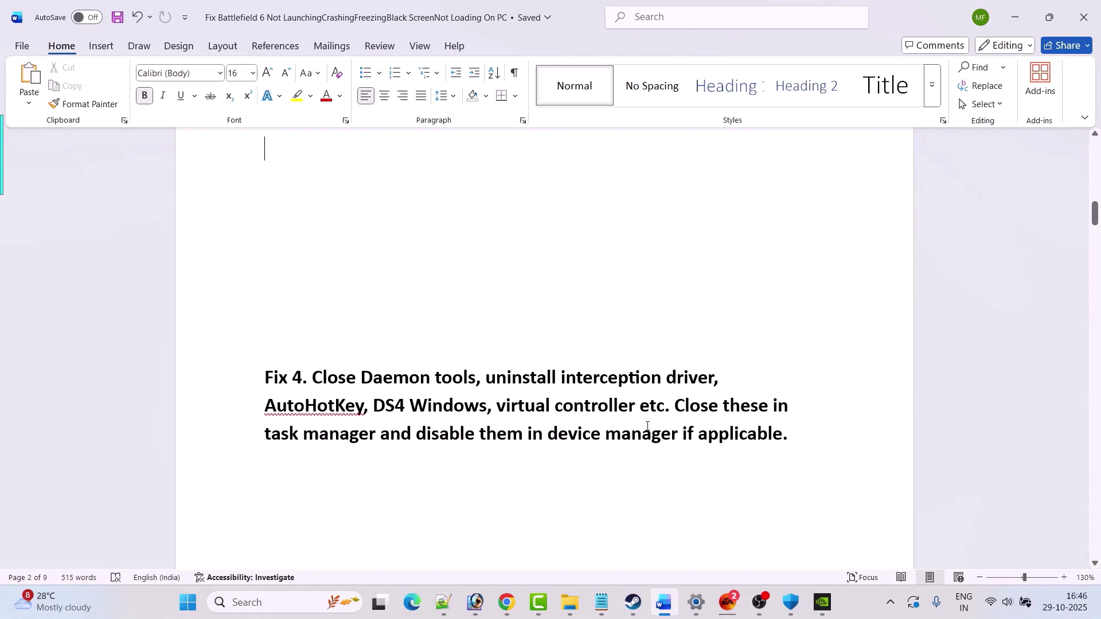
Scroll the guide to Fix 5, highlight 'Uninstall and Reinstall EA AntiCheat', then return to Steam
scroll(681, 426, down, 6)
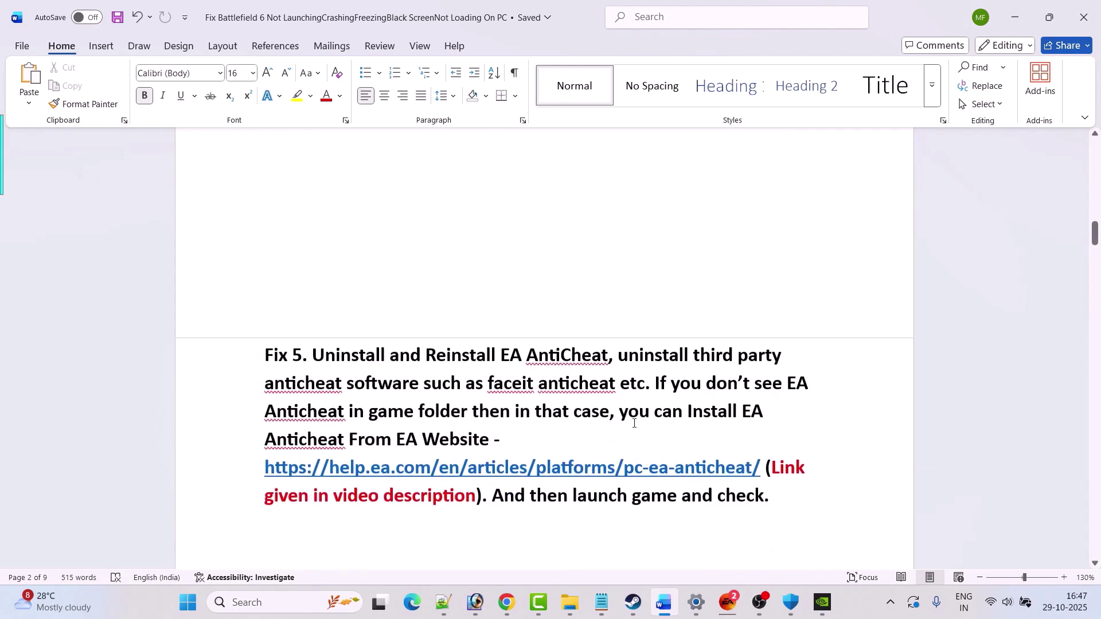
scroll(634, 424, down, 1)
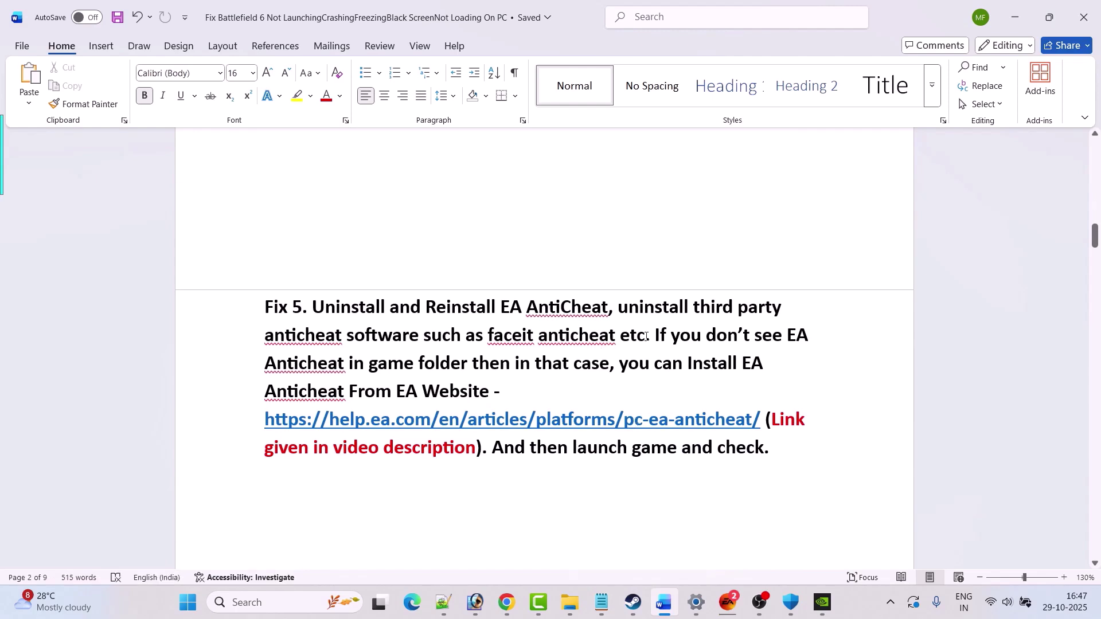
scroll(641, 337, down, 1)
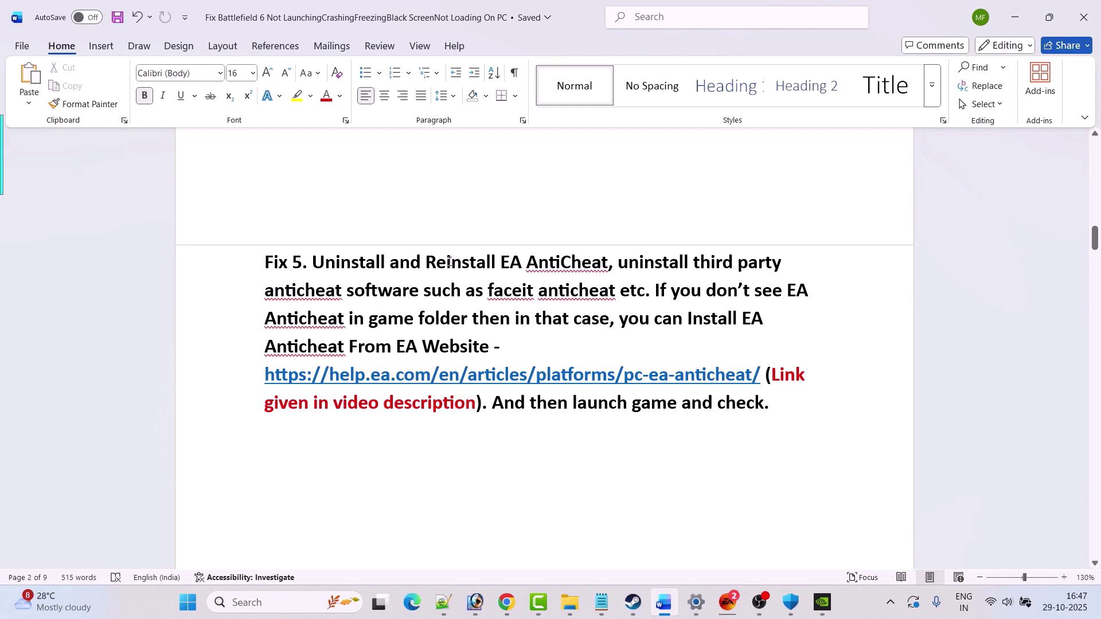
drag(324, 260, 608, 262)
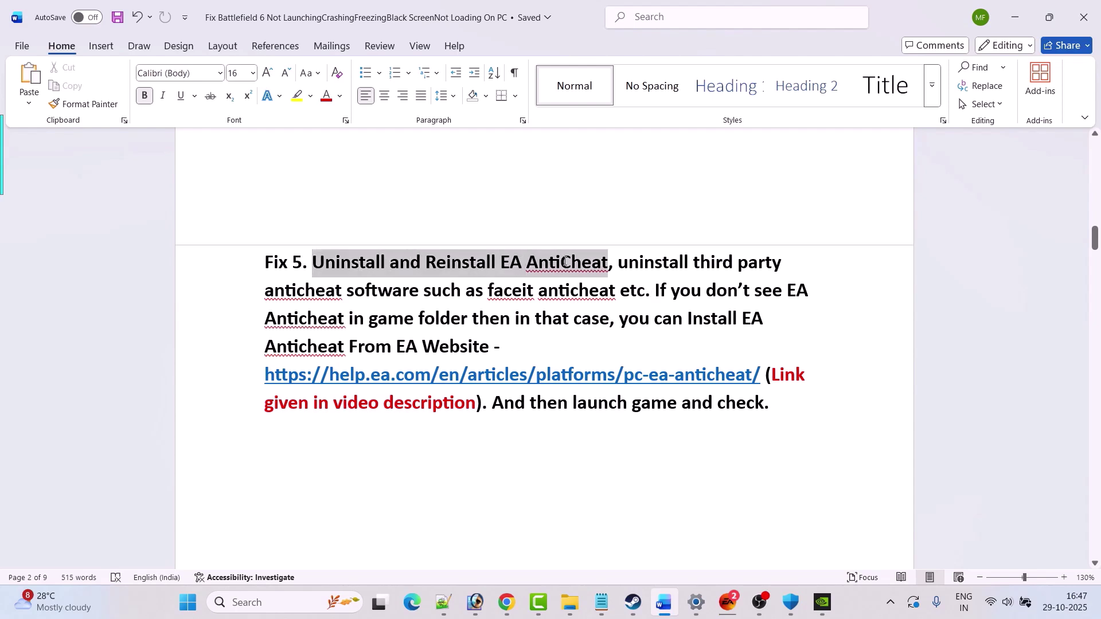
click(668, 321)
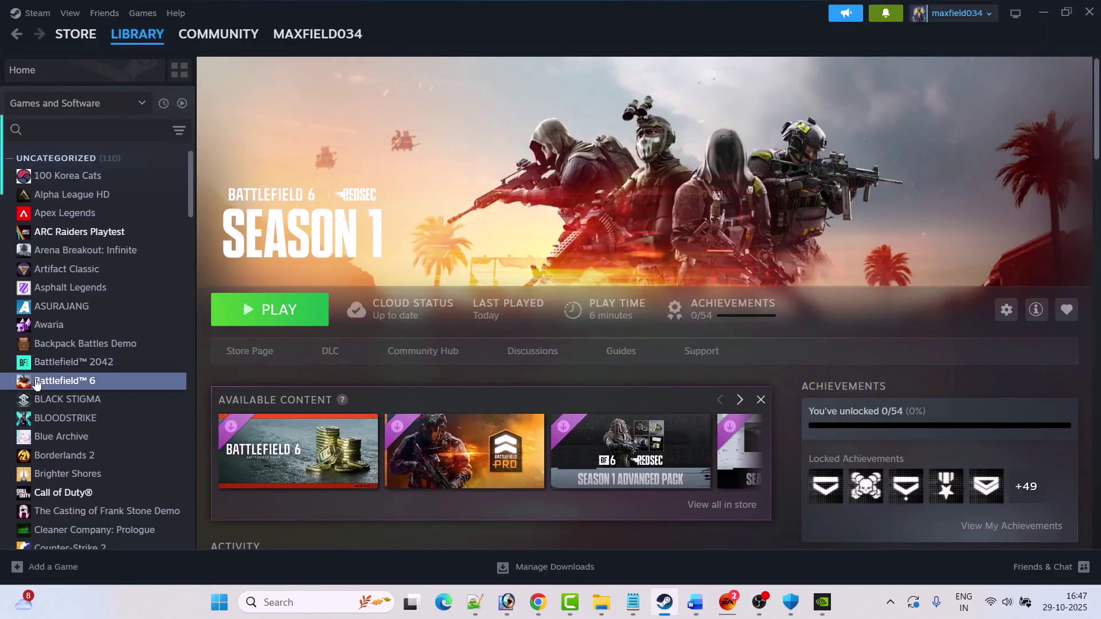
Browse Battlefield 6's local files and open the EAAntiCheat folder
right_click(95, 379)
mouse_move(138, 465)
click(265, 346)
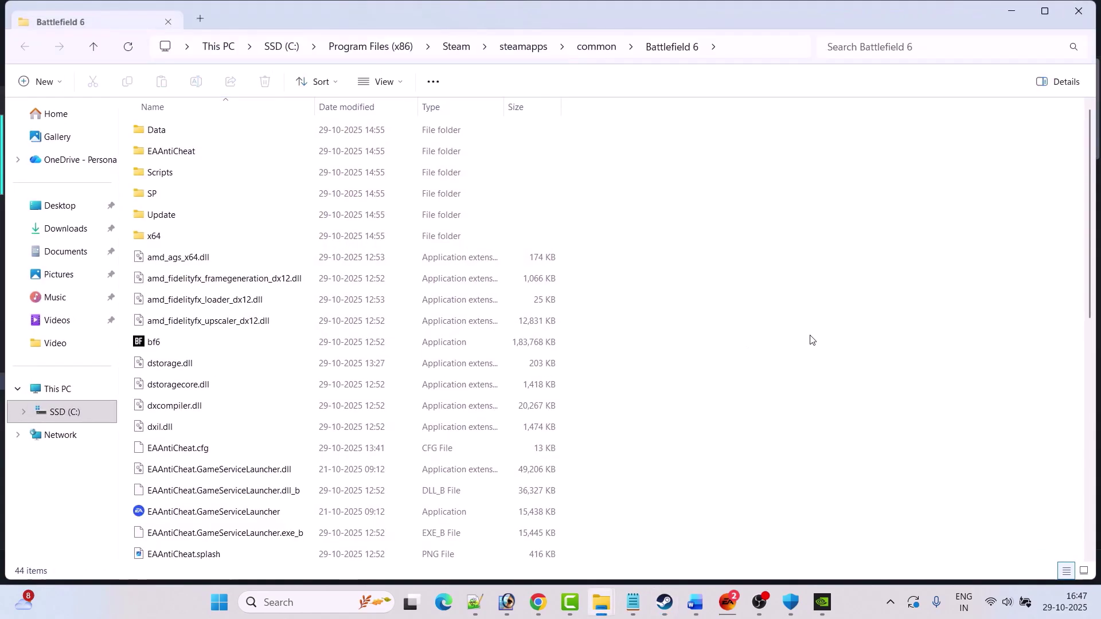
click(1037, 12)
double_click(202, 153)
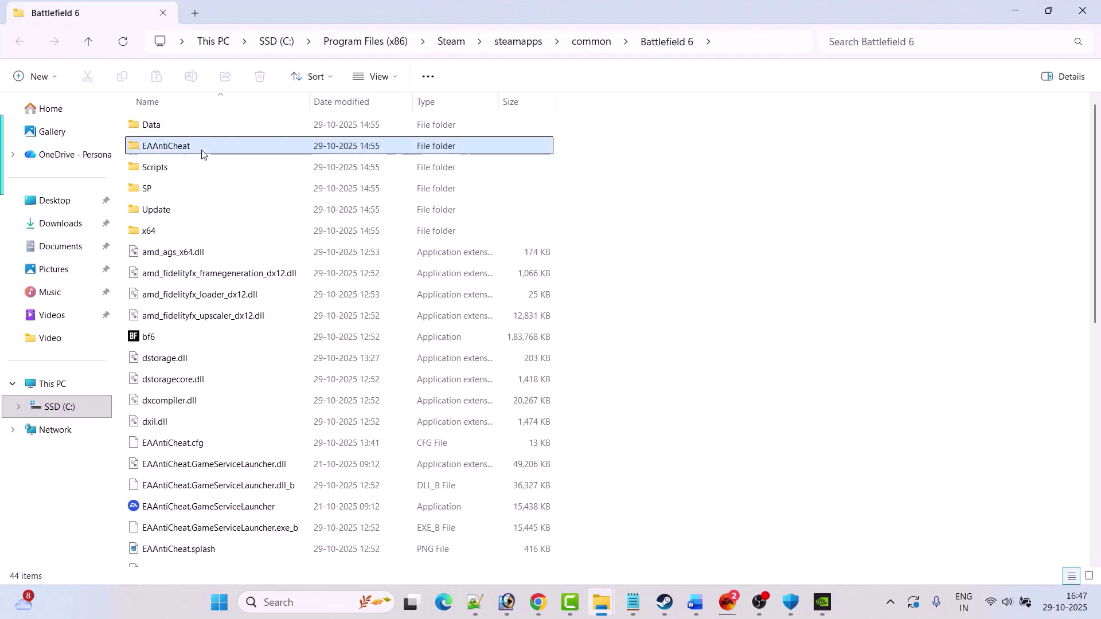
Run EAAntiCheat.Installer and choose Uninstall All to remove EA AntiCheat
mouse_move(185, 134)
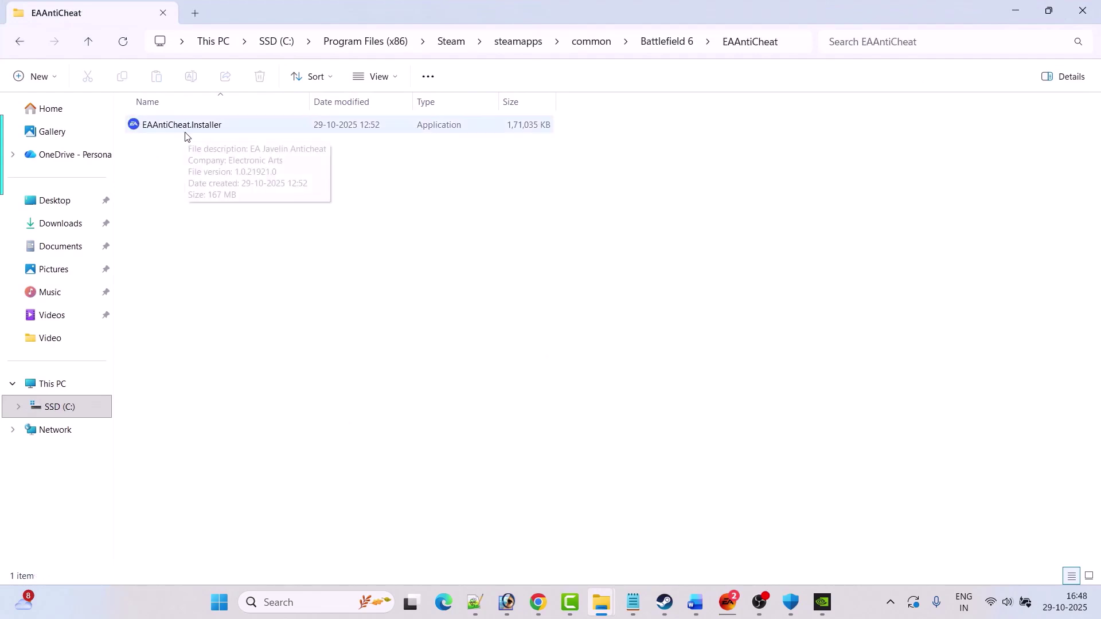
double_click(204, 126)
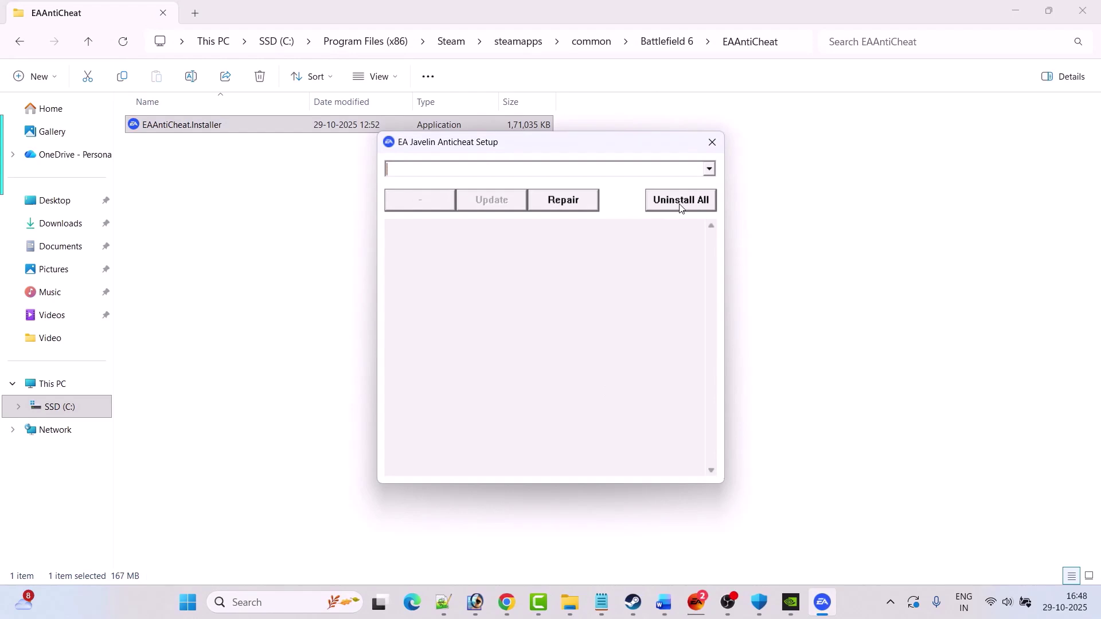
click(681, 207)
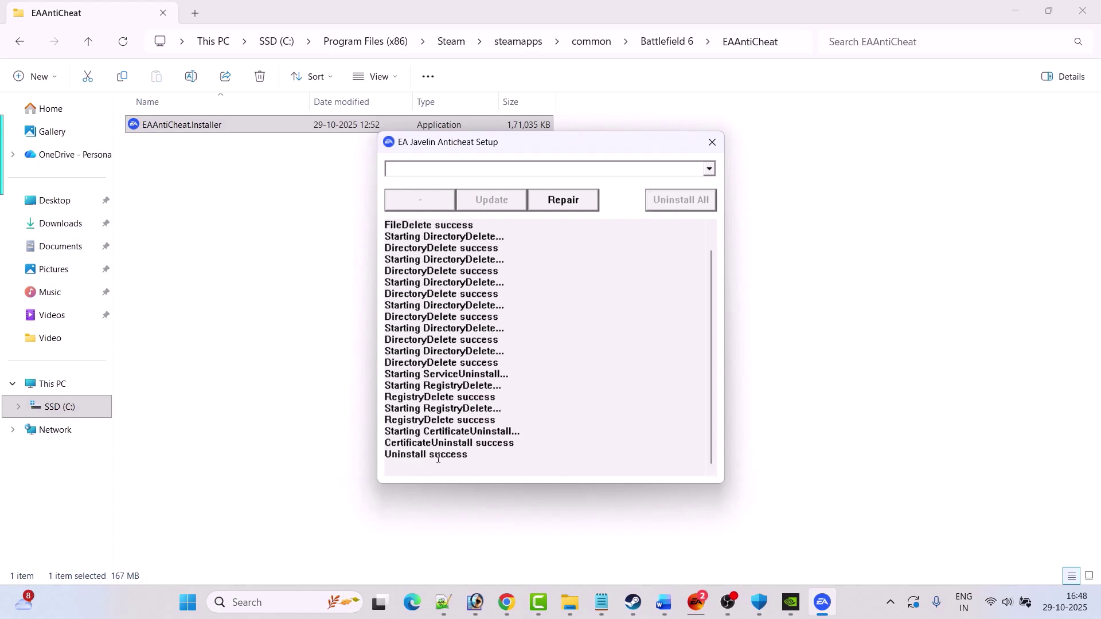
click(712, 142)
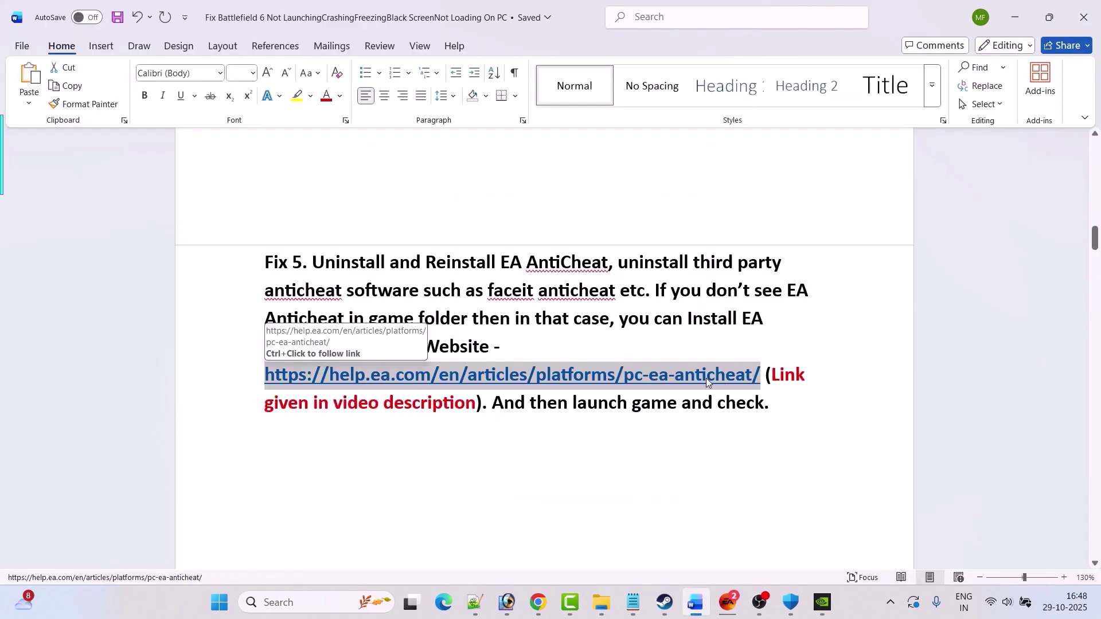
Open EA's Javelin anticheat help page, download EAAntiCheat.Installer.exe, and run it
ctrl+click(744, 381)
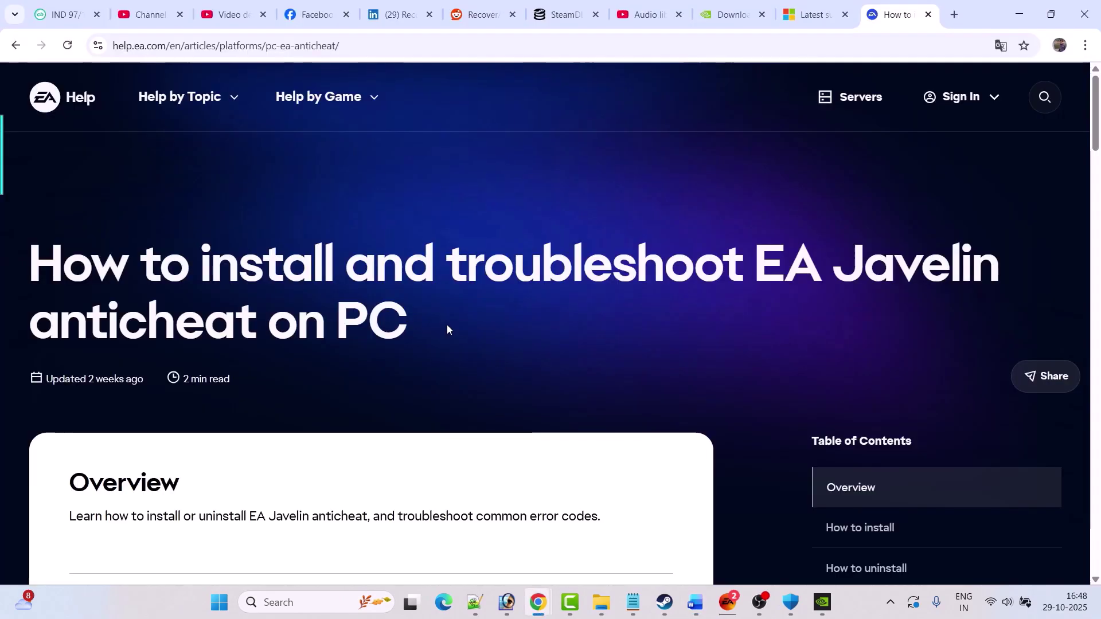
scroll(448, 328, down, 7)
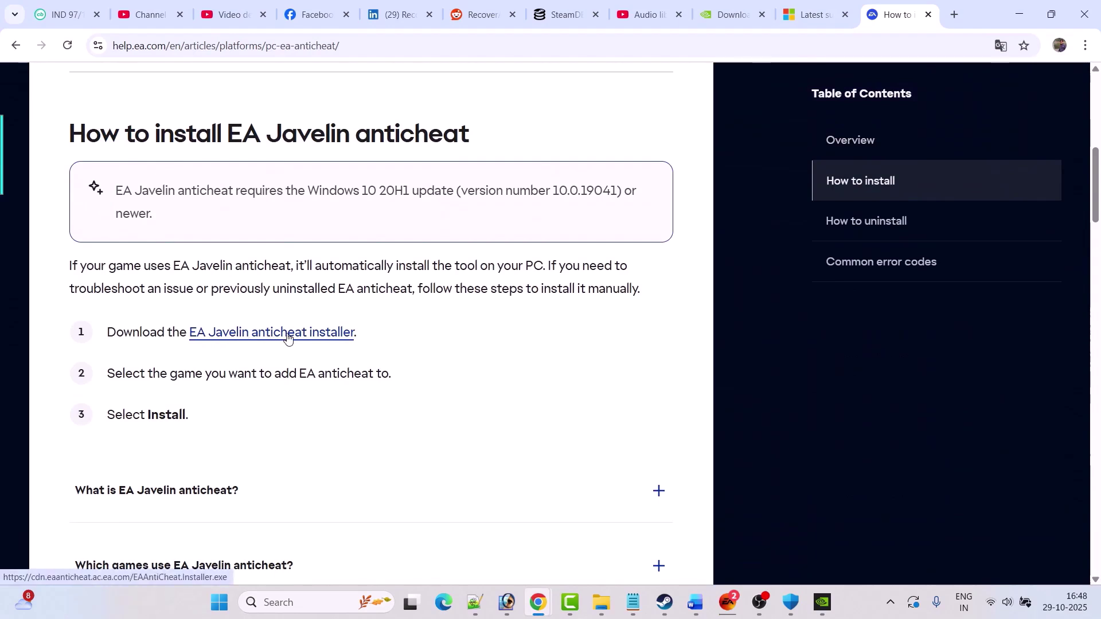
click(289, 338)
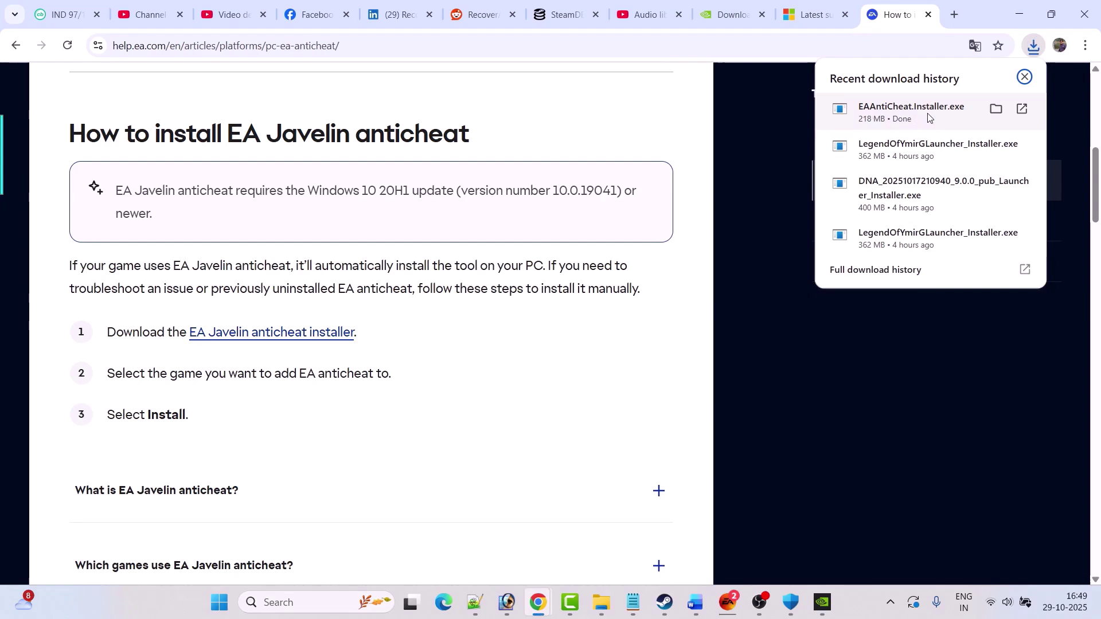
click(918, 112)
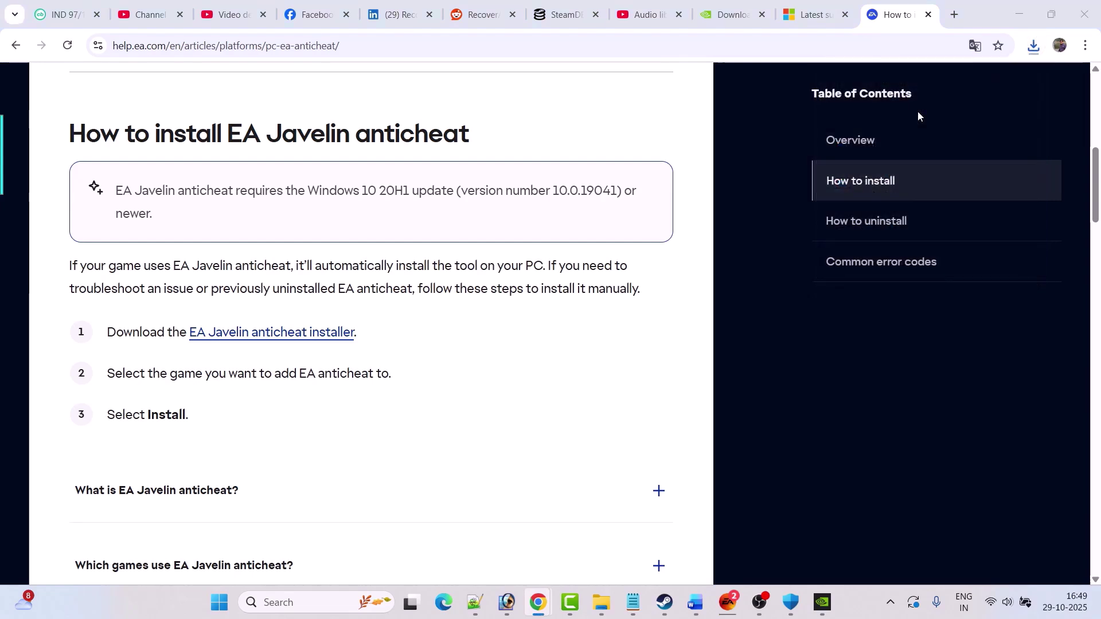
Install the EA anticheat for Battlefield 6, confirm 'Install success', then launch the game from Steam
click(710, 169)
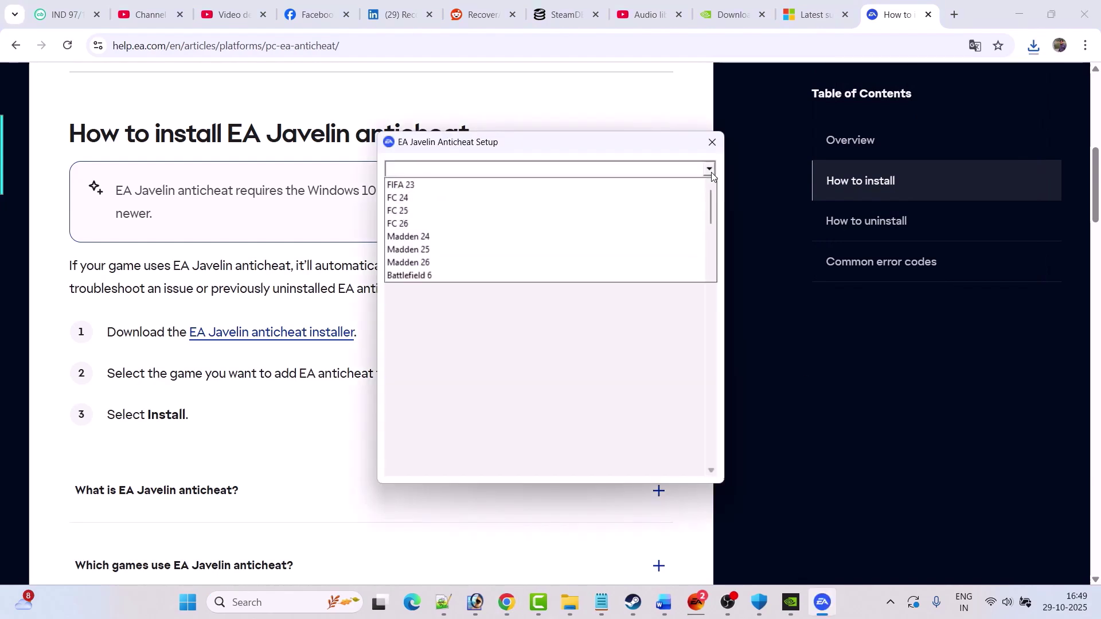
click(423, 276)
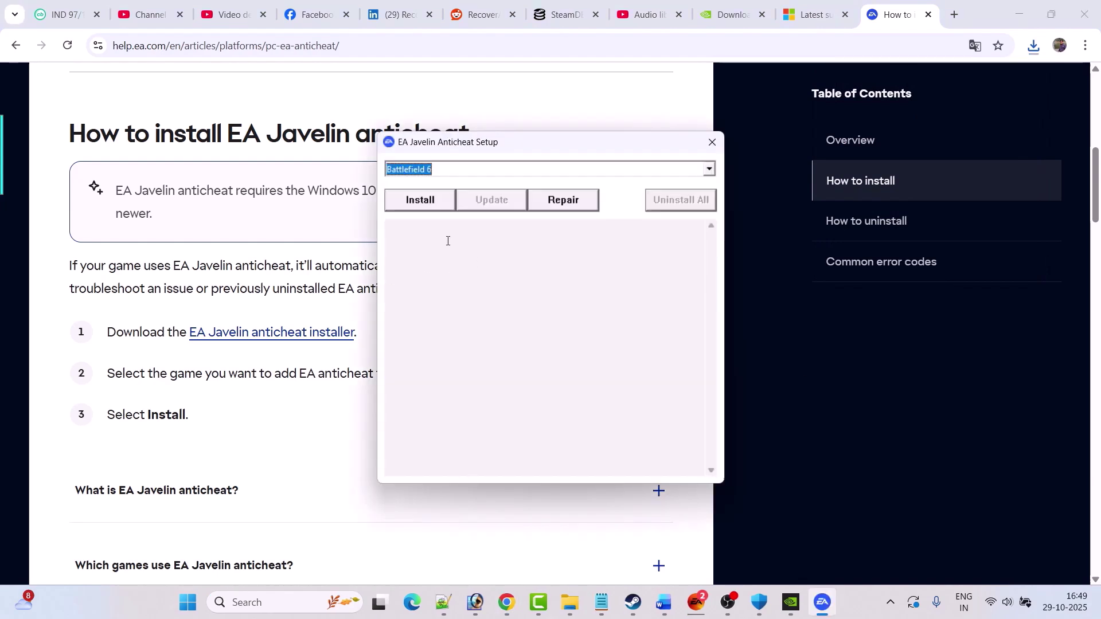
click(426, 200)
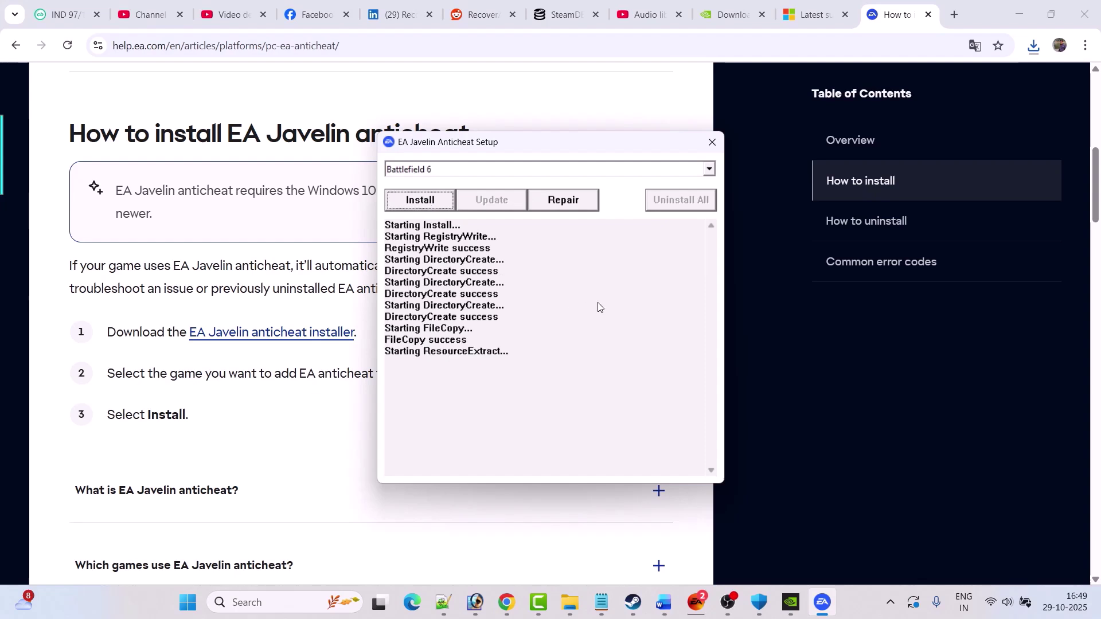
drag(465, 431, 385, 426)
click(485, 396)
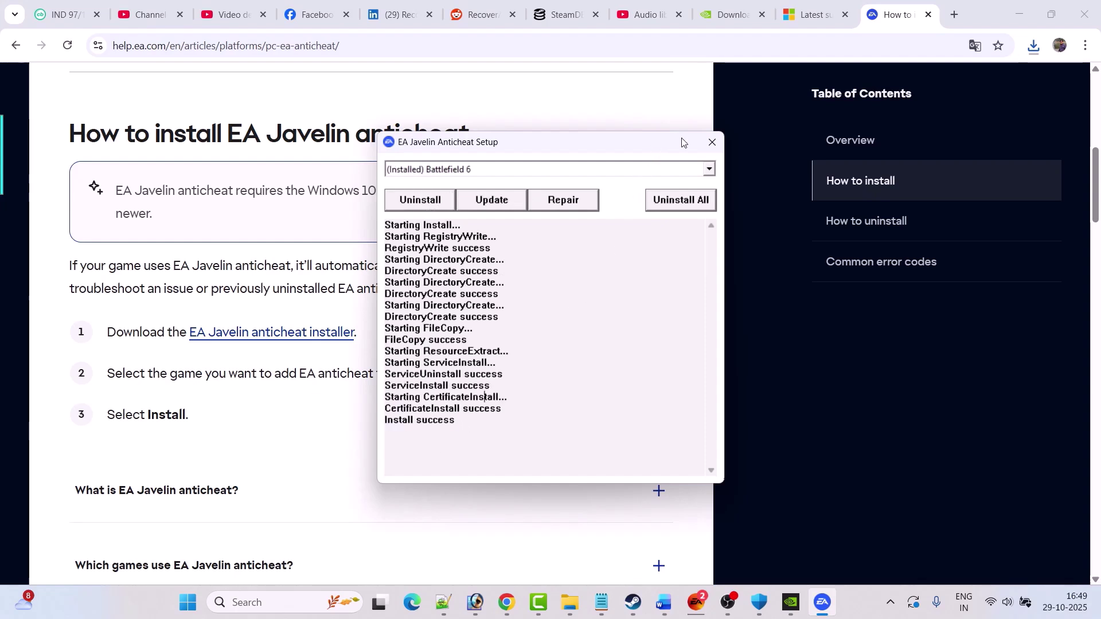
click(712, 142)
click(664, 602)
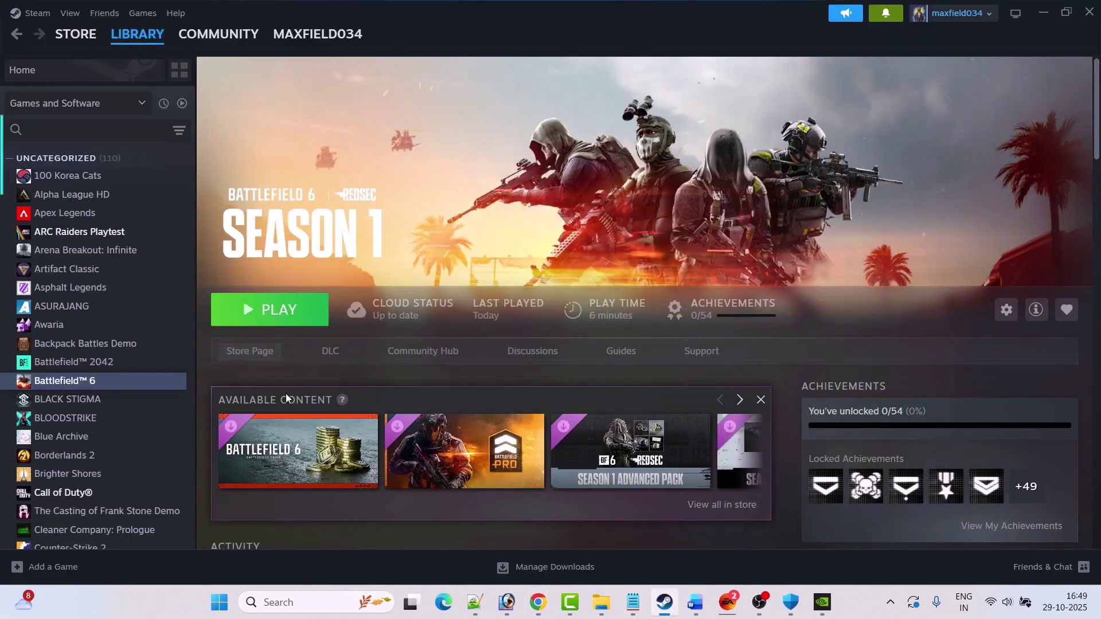
click(301, 319)
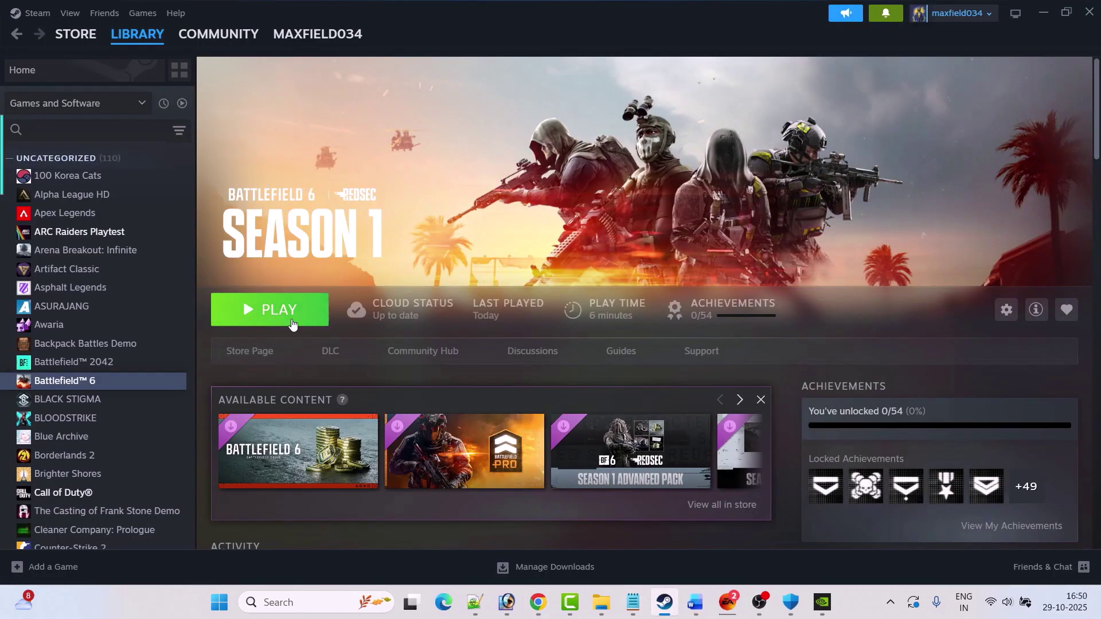
Uninstall EA anticheat again using the EAAntiCheat installer in Battlefield 6's install folder
click(698, 610)
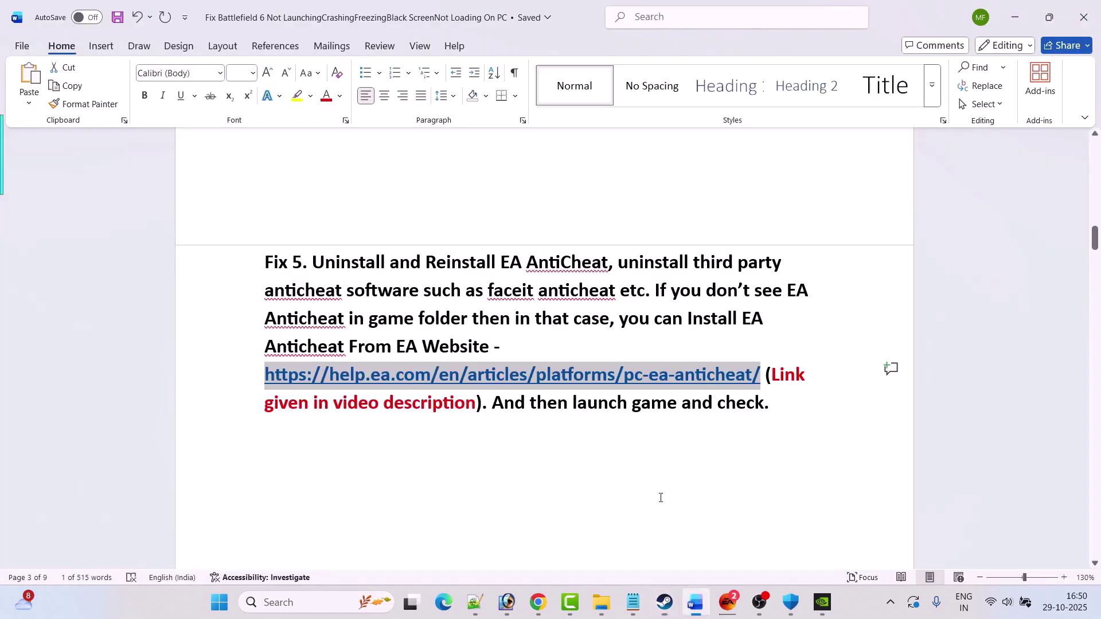
click(664, 602)
right_click(117, 380)
mouse_move(159, 455)
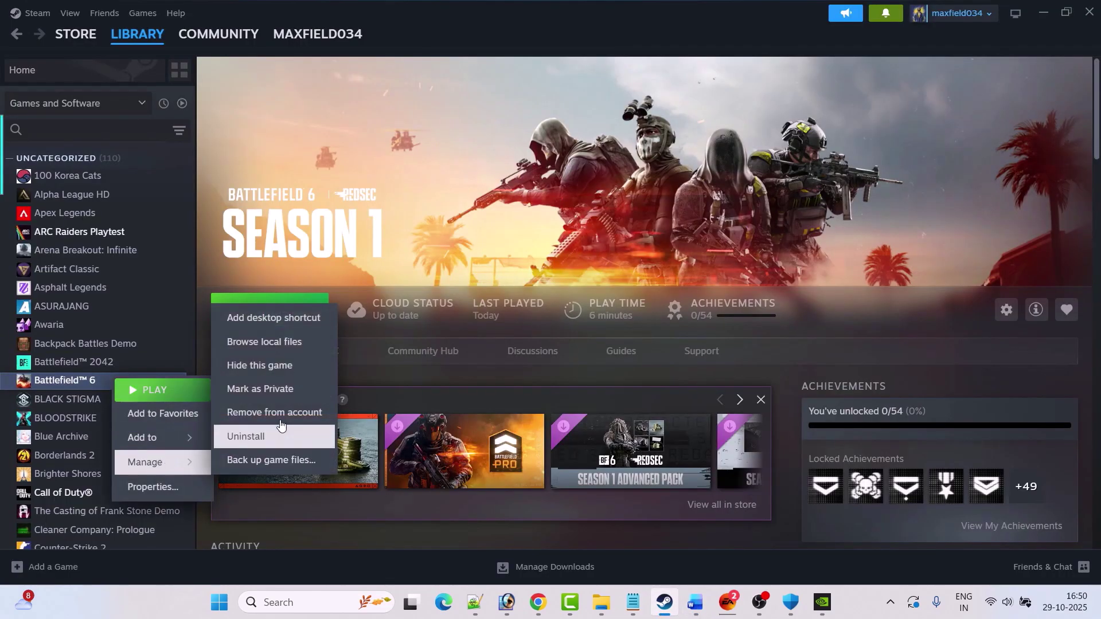
click(266, 340)
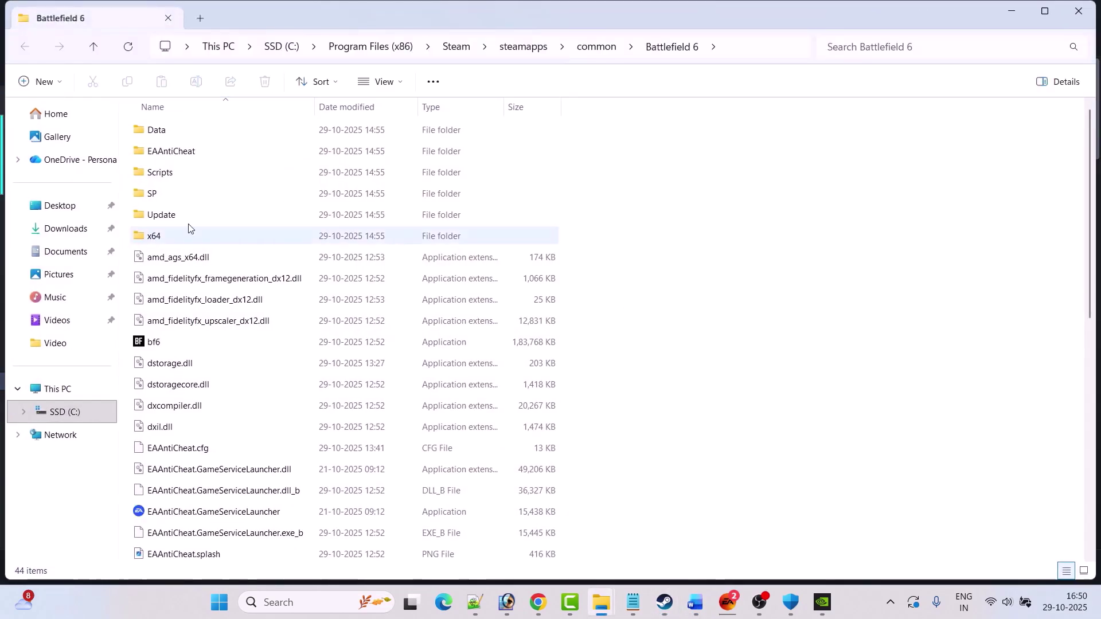
double_click(187, 152)
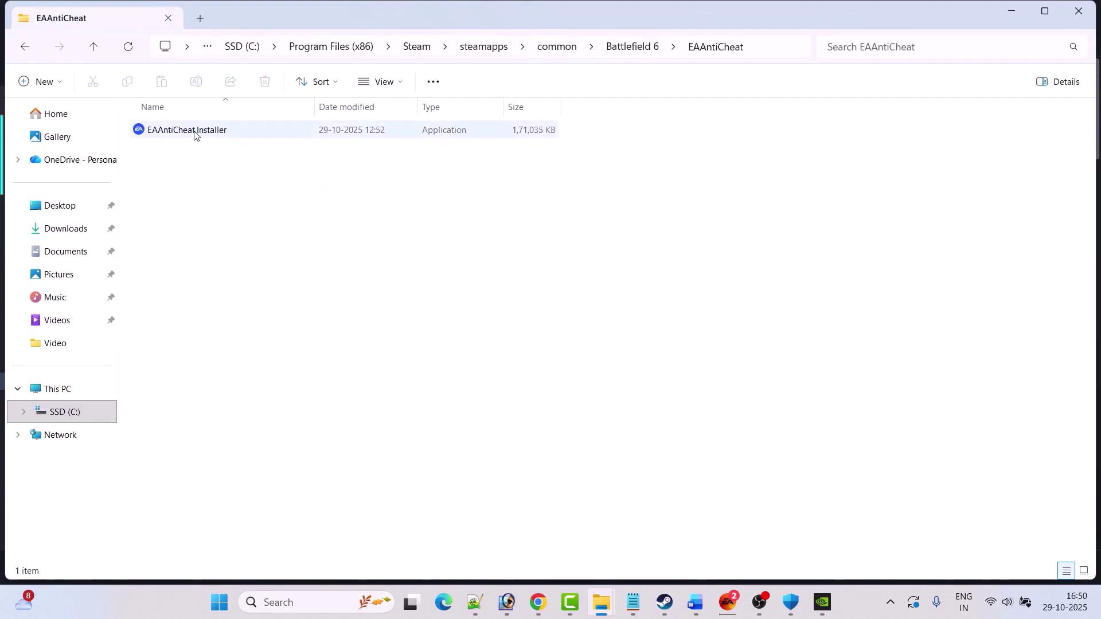
double_click(193, 133)
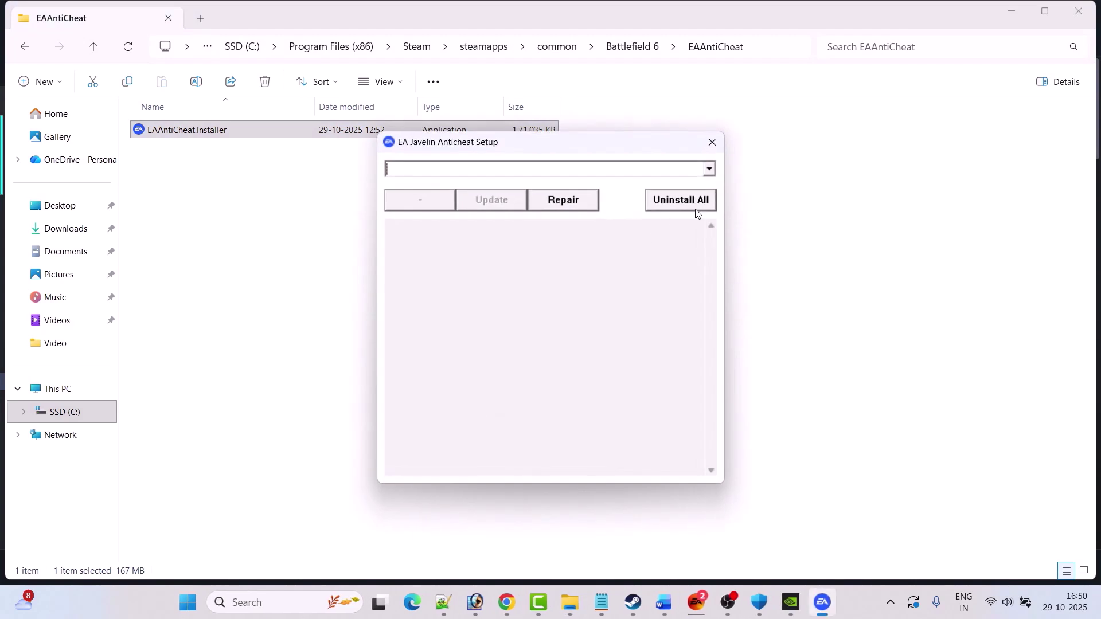
click(669, 200)
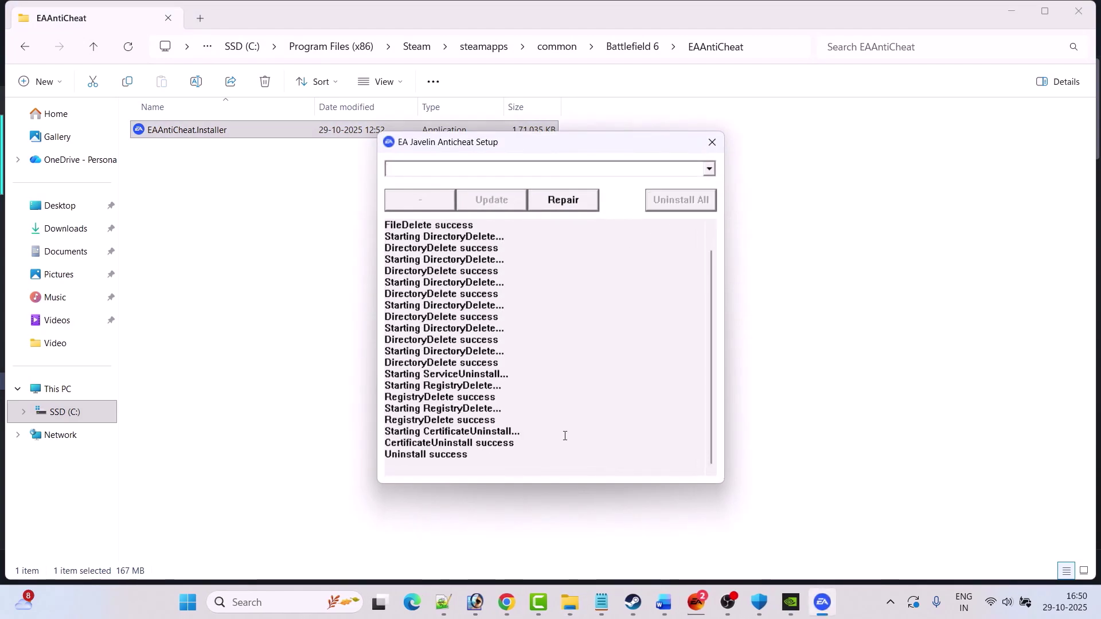
click(712, 142)
Launch Battlefield 6 from the Steam library to test it
mouse_move(664, 603)
click(672, 510)
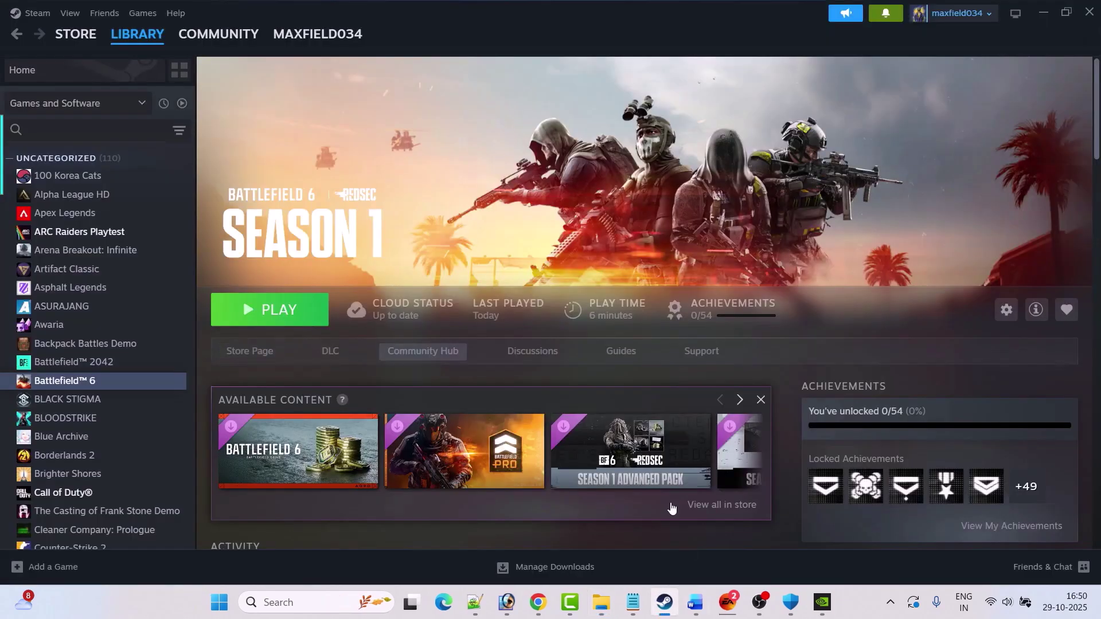
click(294, 316)
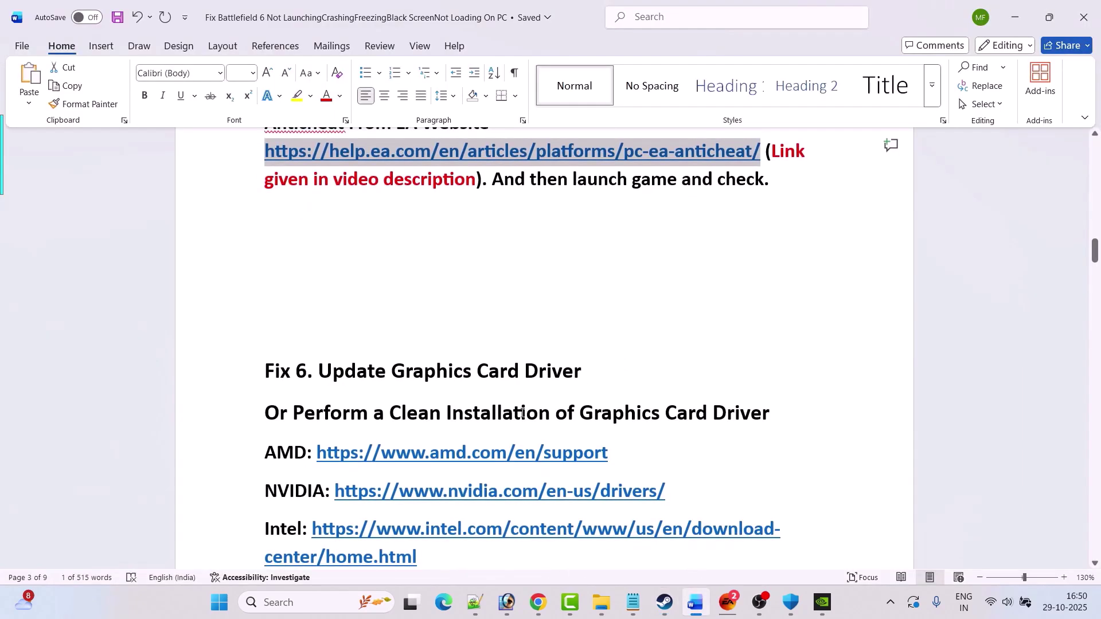
Open Device Manager and select the NVIDIA GeForce RTX 3050 under Display adapters
scroll(490, 329, down, 1)
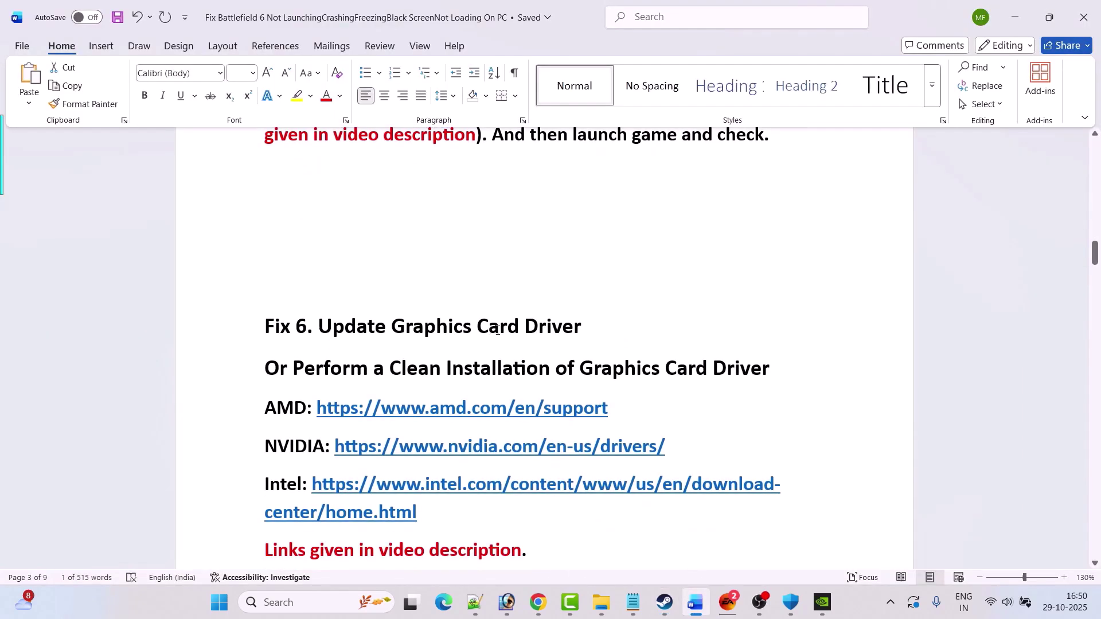
click(308, 606)
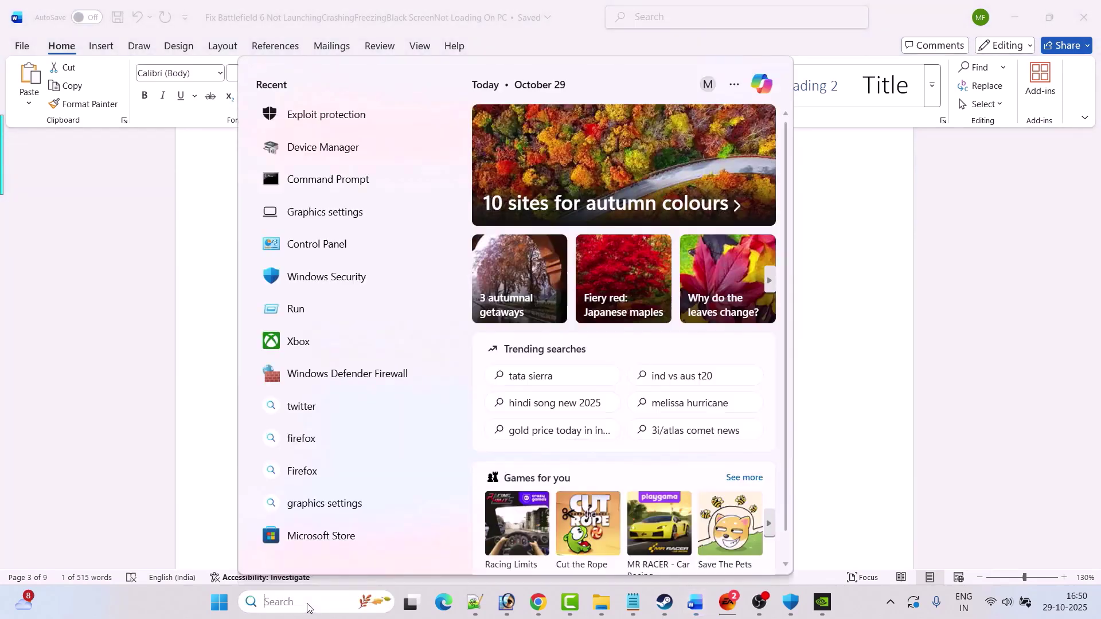
text(device)
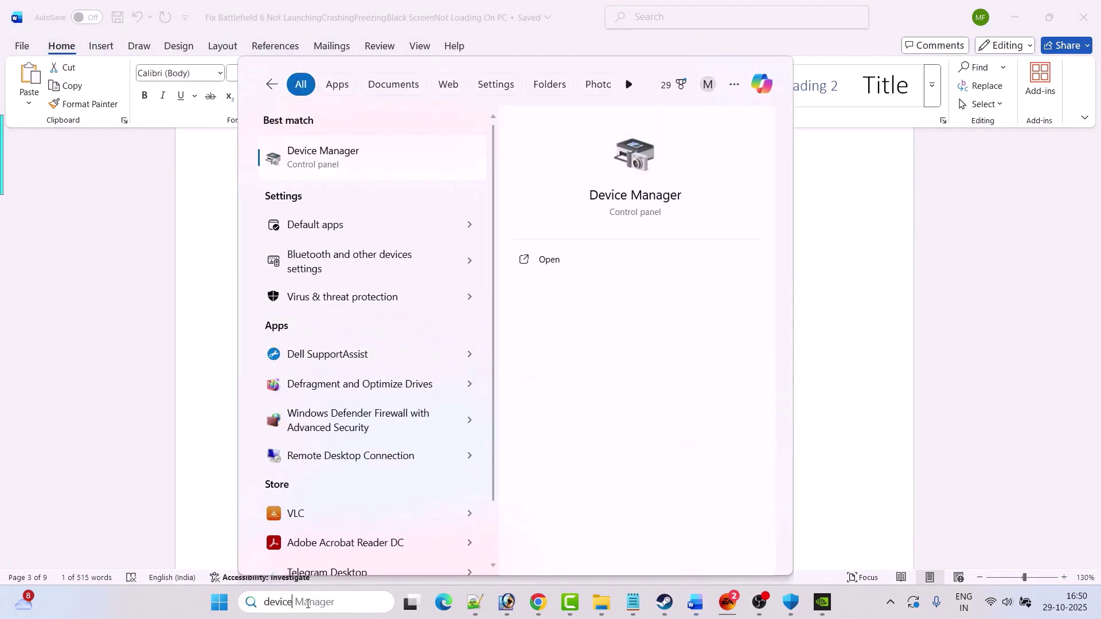
click(573, 266)
click(80, 215)
click(193, 241)
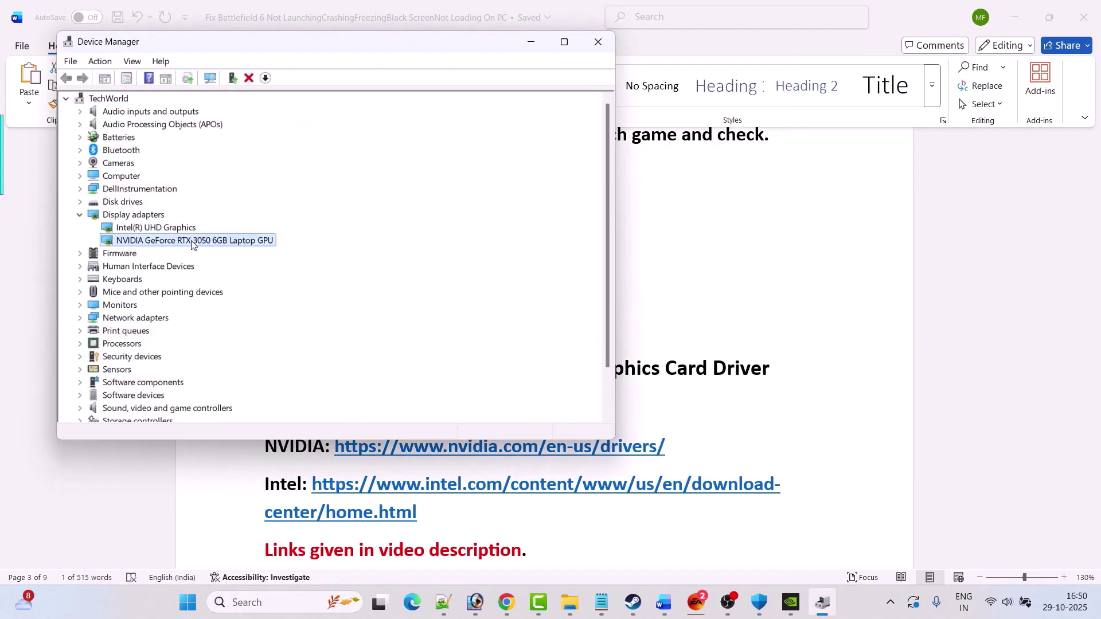
Have Windows search automatically for a newer RTX 3050 driver, then close Device Manager
right_click(201, 245)
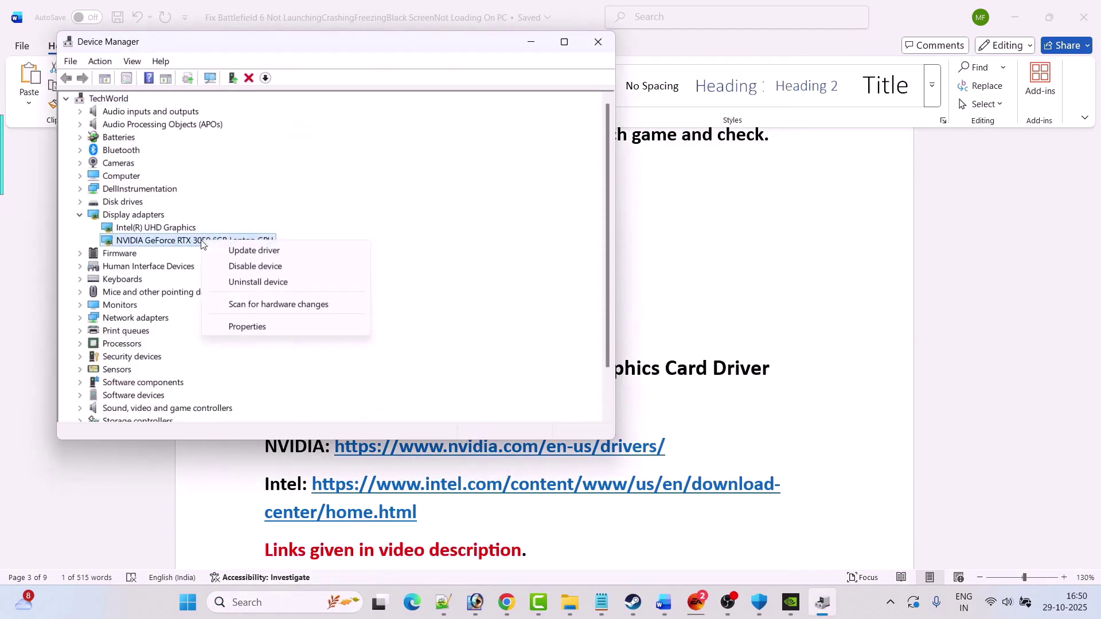
click(290, 253)
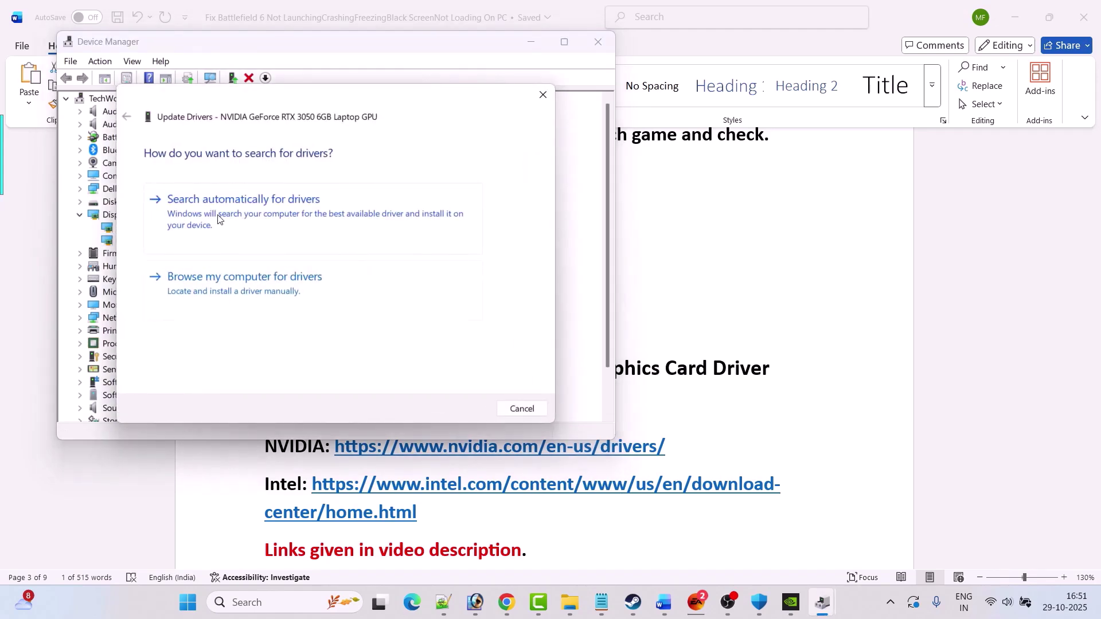
click(308, 216)
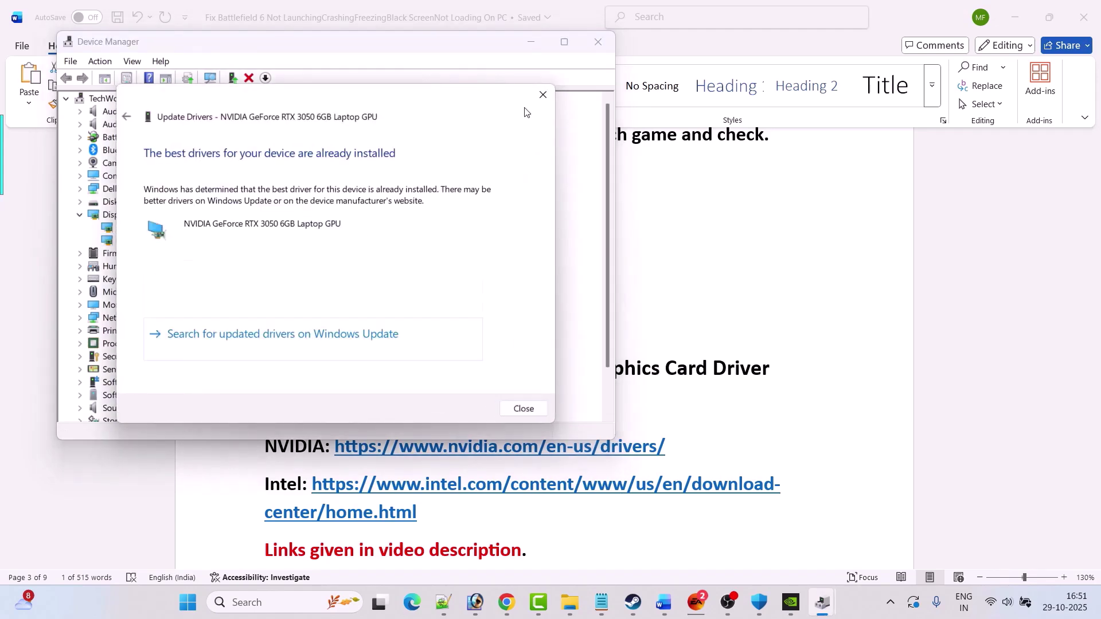
click(542, 95)
click(598, 41)
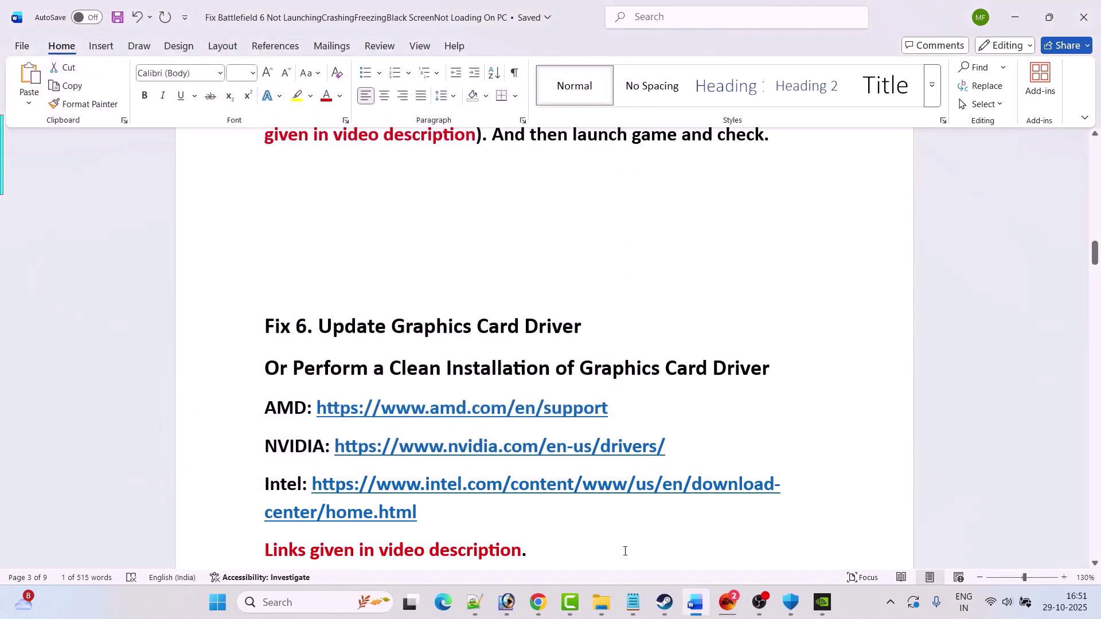
click(664, 601)
Review Fix 6's clean driver installation heading in the Word guide
key(alt+Tab)
drag(294, 323, 770, 360)
scroll(770, 360, down, 1)
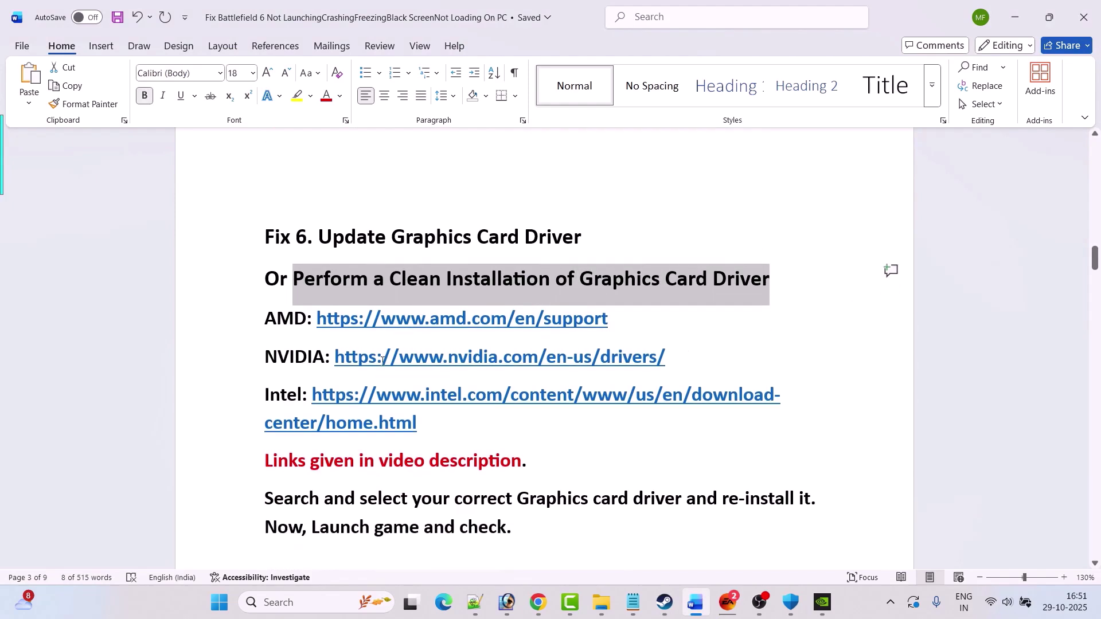
click(293, 318)
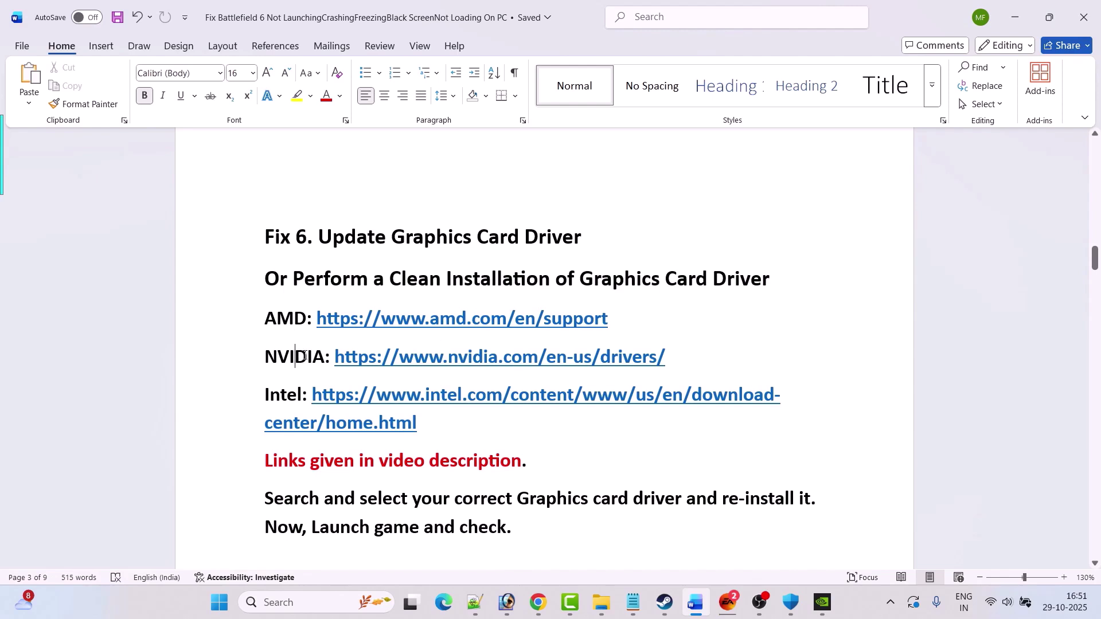
scroll(301, 355, down, 1)
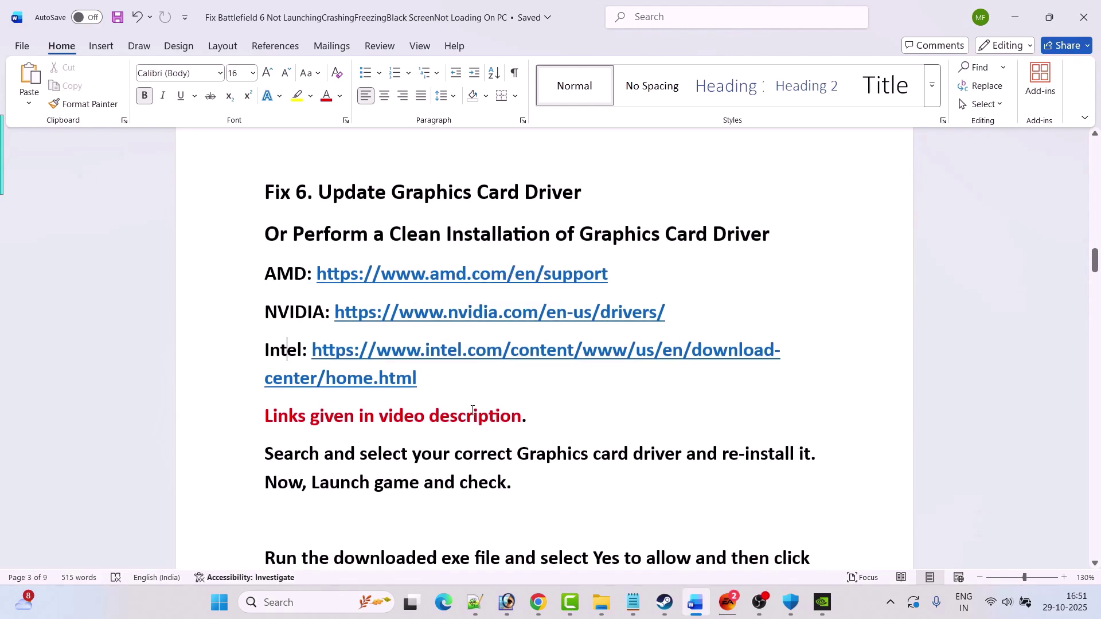
scroll(472, 410, down, 1)
Review the guide's driver links and open the NVIDIA drivers link in Chrome
click(486, 307)
drag(264, 376, 520, 375)
click(477, 423)
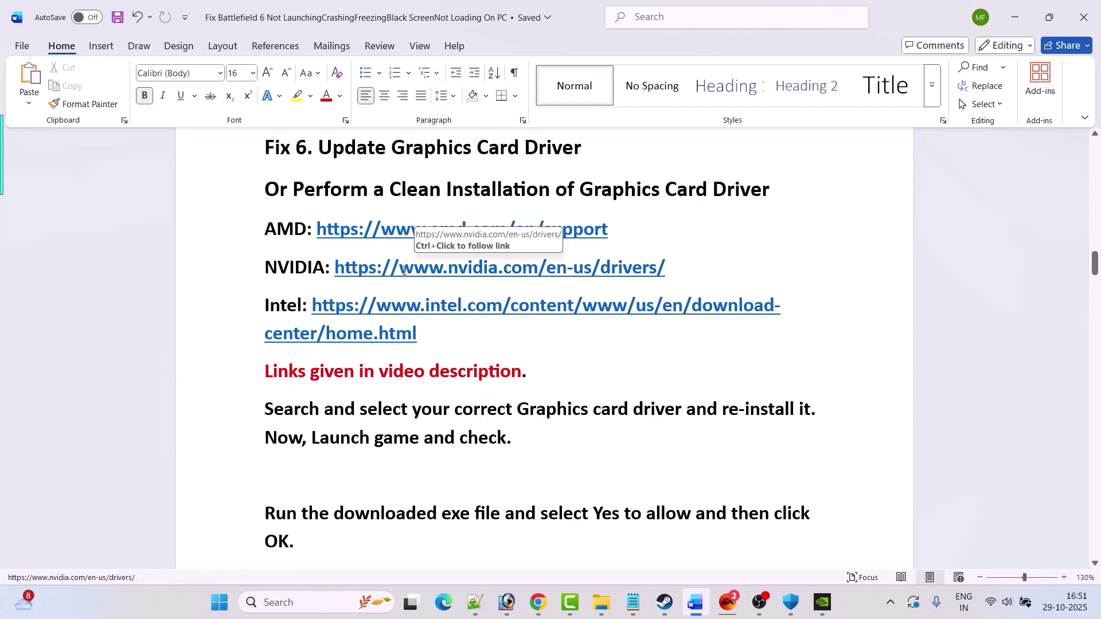
drag(665, 267, 338, 270)
key(alt+Tab)
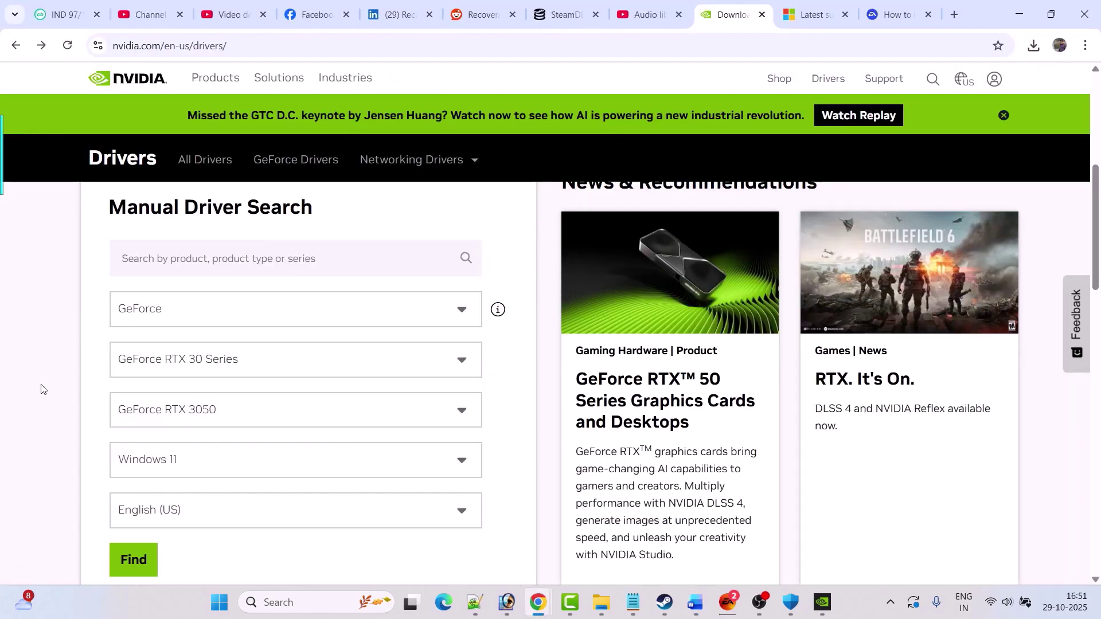
Find drivers for GeForce RTX 3050 on Windows 11 and download Game Ready Driver 581.57
scroll(41, 390, down, 1)
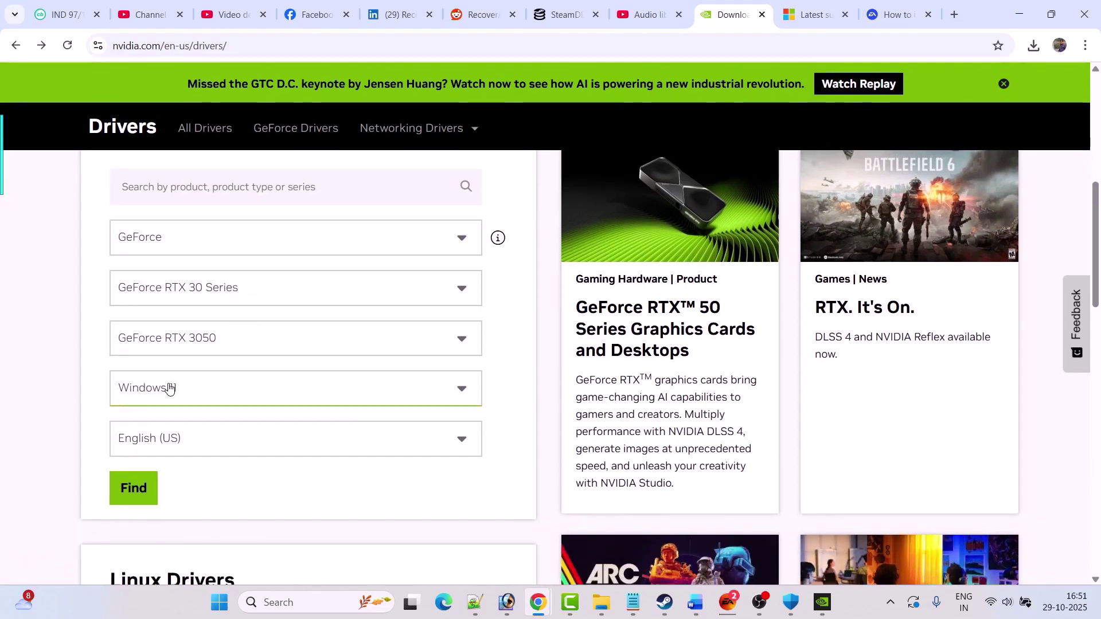
click(134, 488)
scroll(65, 398, down, 3)
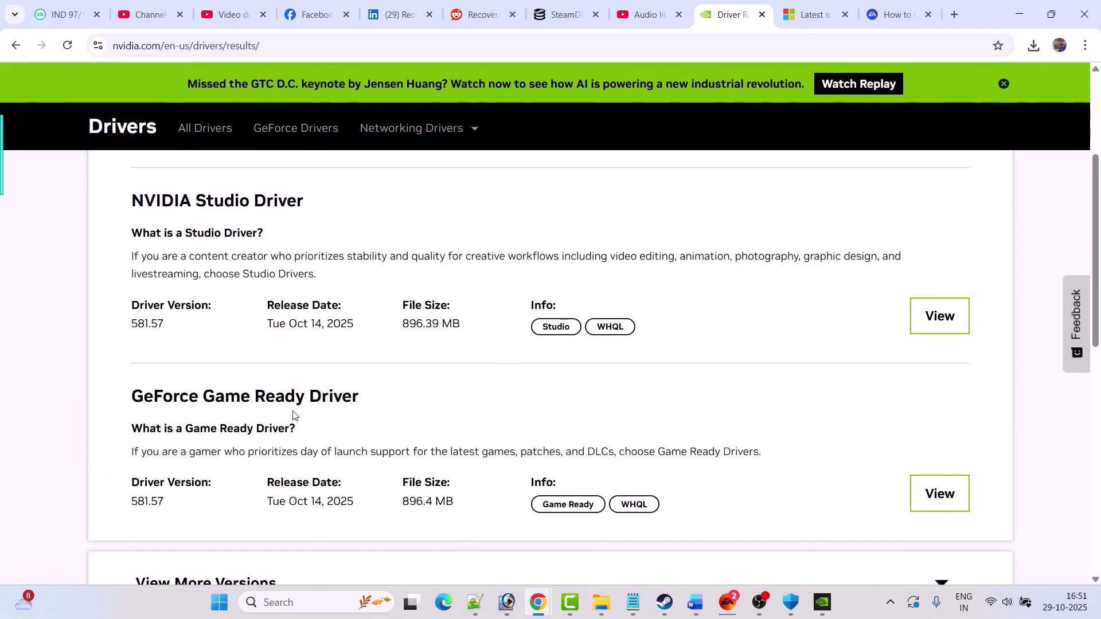
drag(172, 504, 132, 502)
click(974, 498)
click(229, 522)
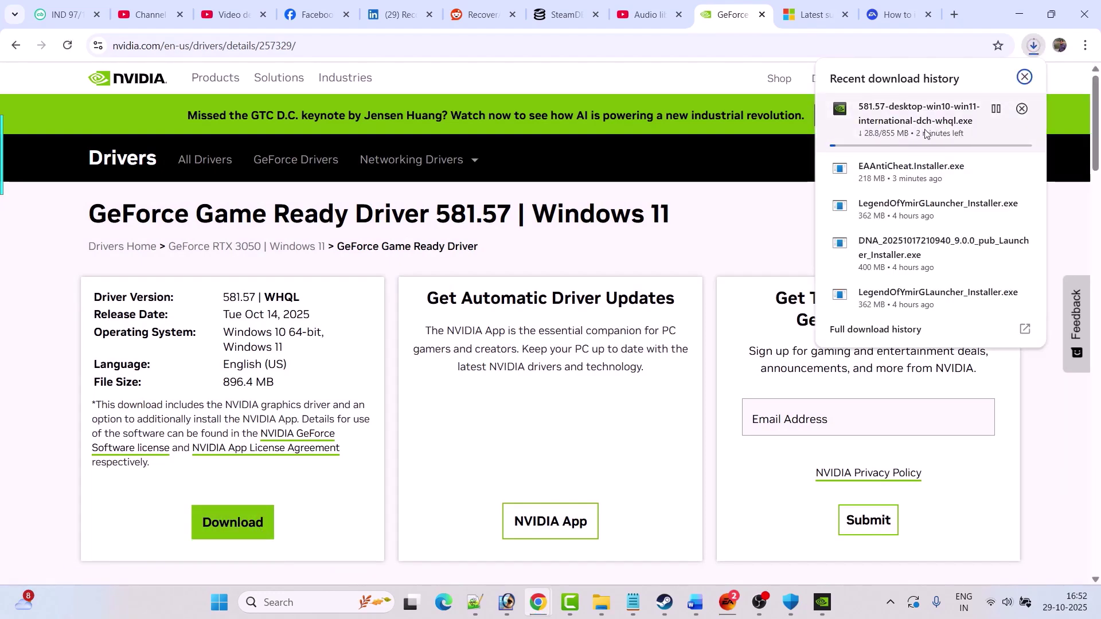
click(696, 602)
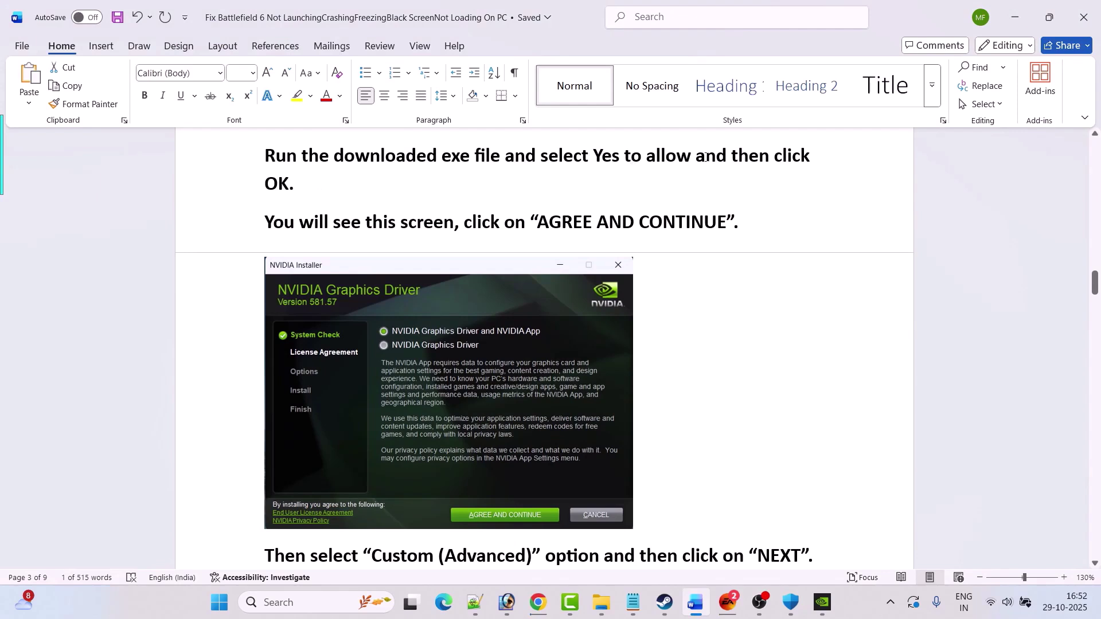
Scroll through the NVIDIA clean-installation screenshots to the restart-and-test step
scroll(368, 205, down, 1)
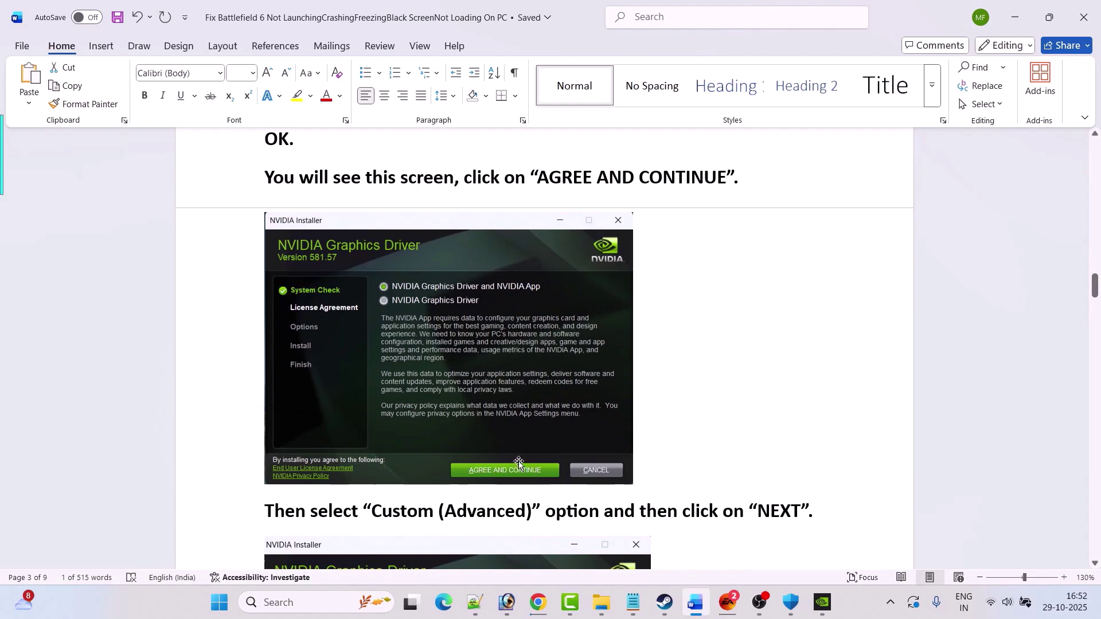
scroll(519, 463, down, 6)
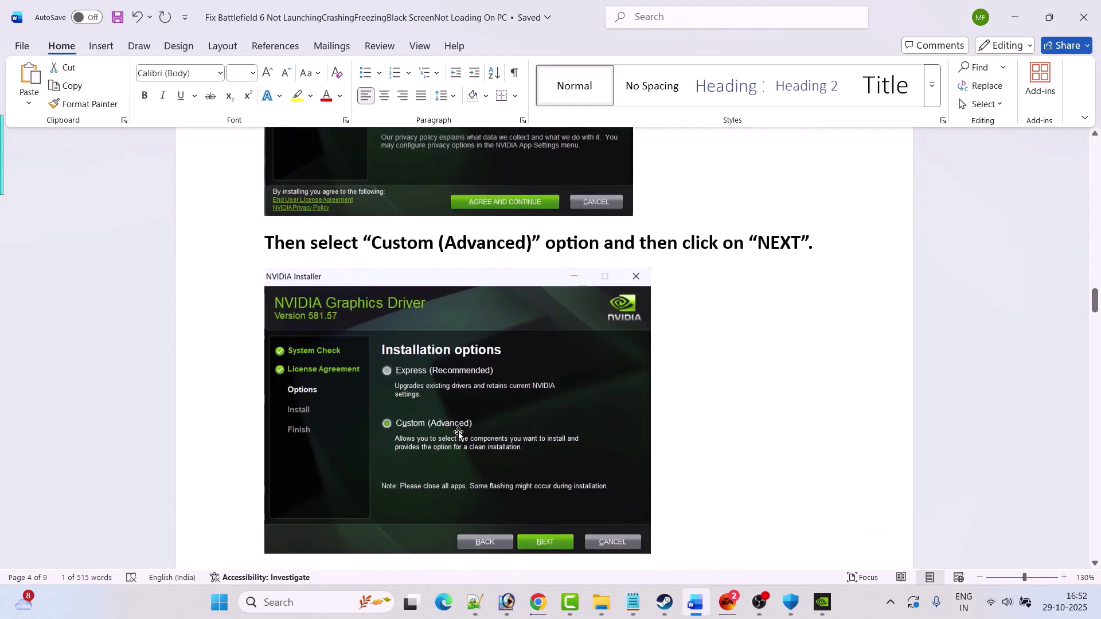
scroll(572, 451, down, 3)
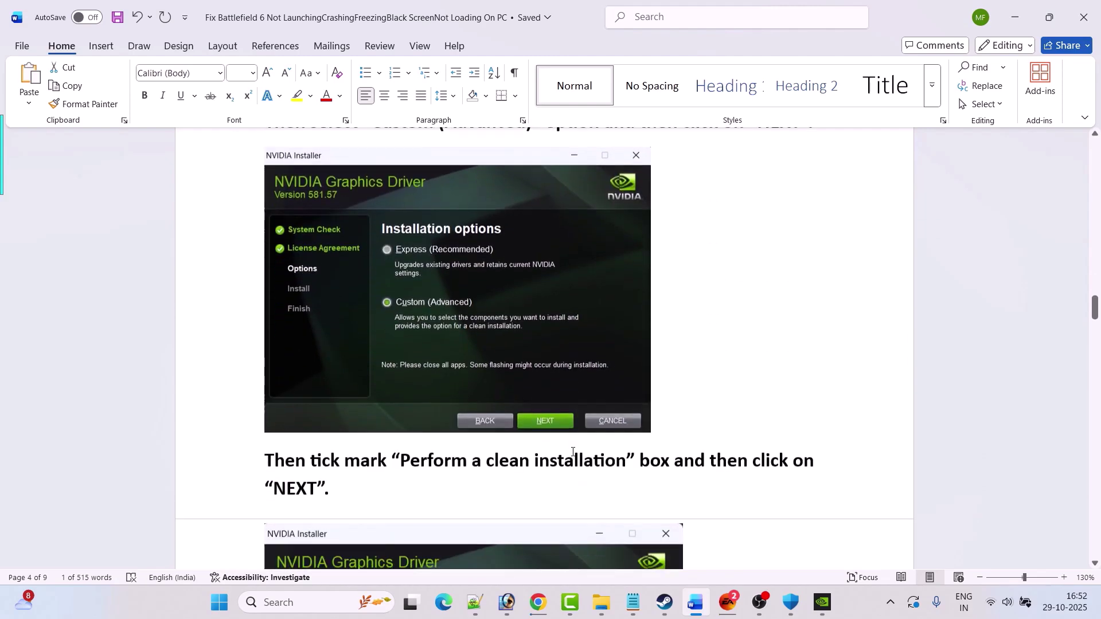
scroll(572, 451, down, 7)
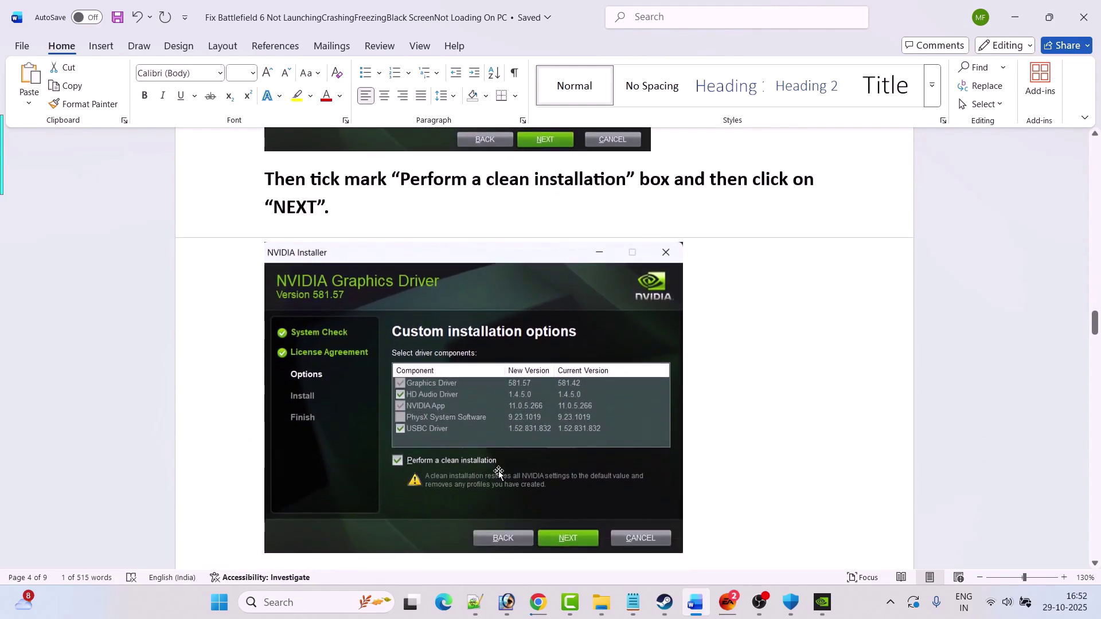
scroll(572, 534, down, 5)
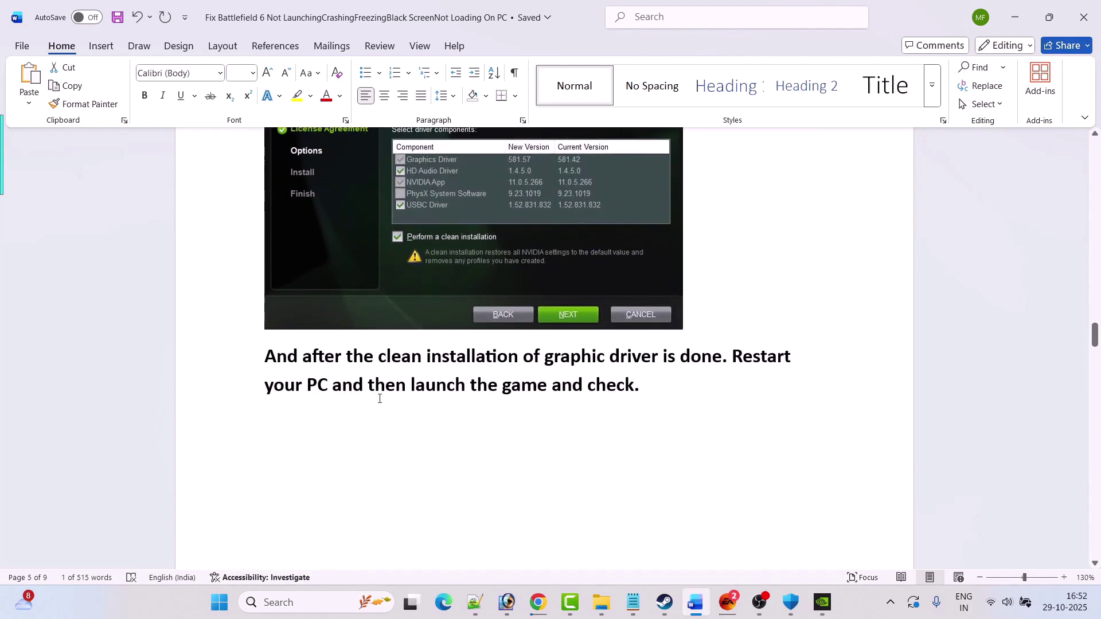
Read Fix 7's advice to switch the launcher from the EA app to Steam
scroll(647, 415, down, 6)
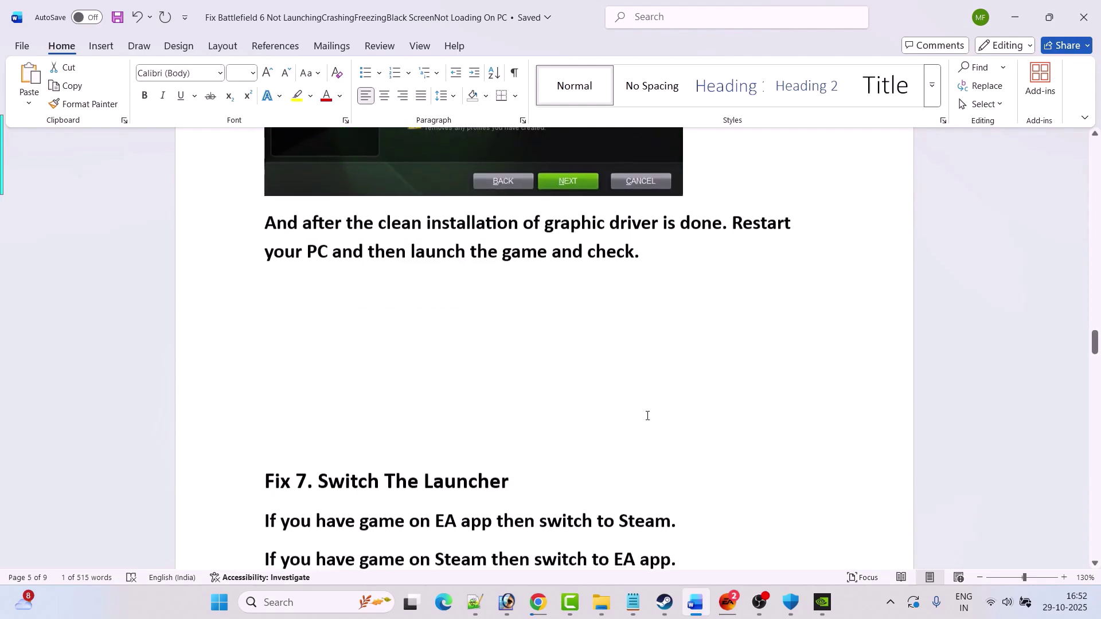
drag(314, 343, 508, 346)
click(408, 387)
drag(445, 391, 668, 389)
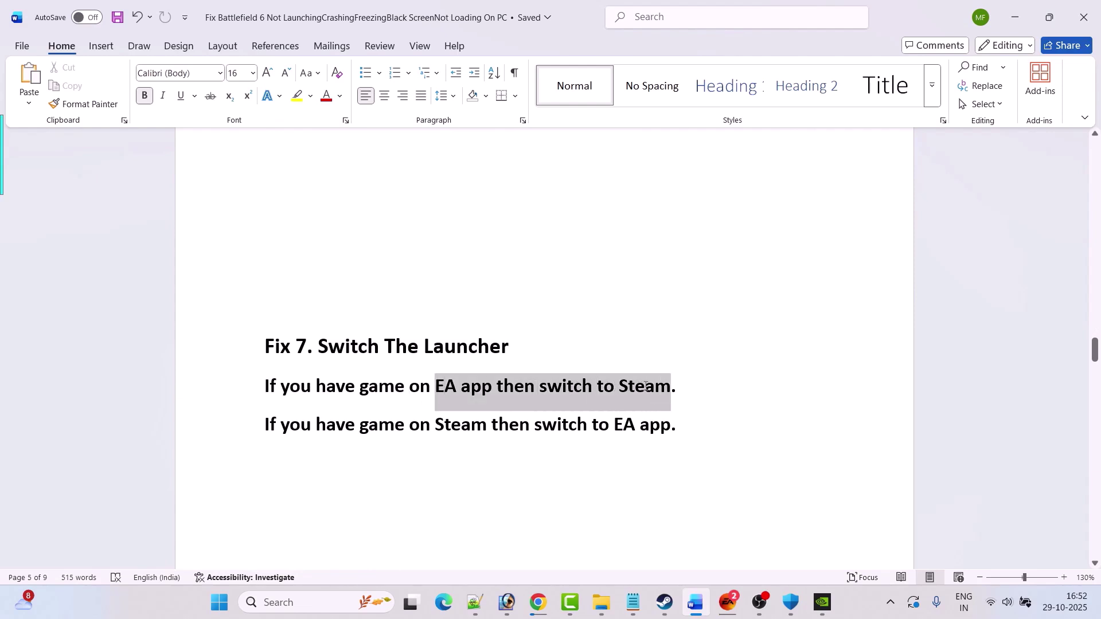
click(398, 397)
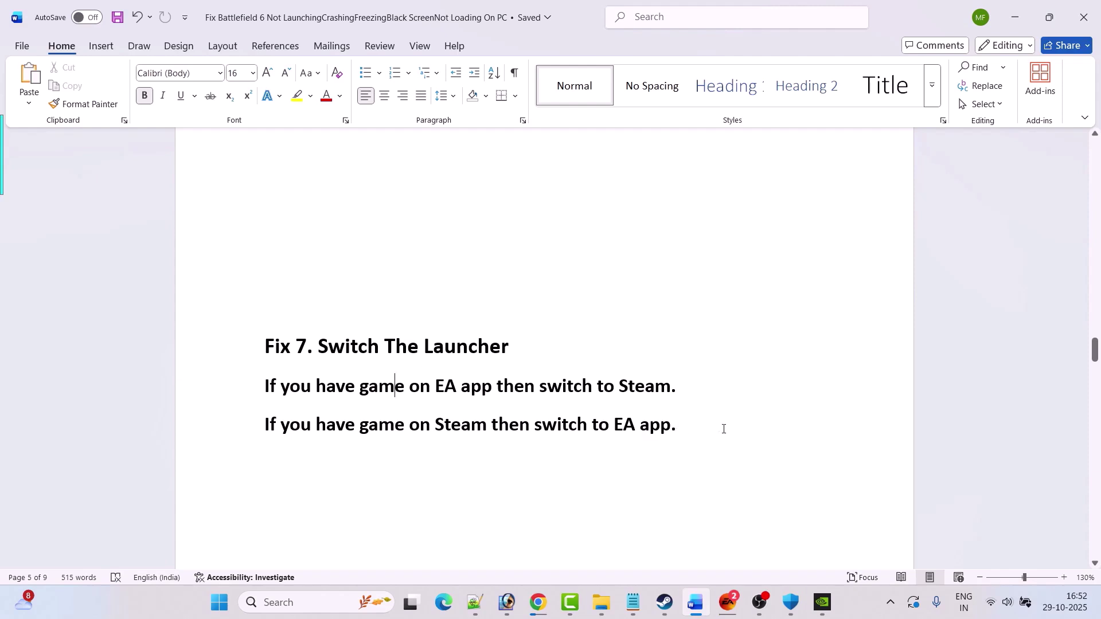
Read Fix 8's run-as-administrator and compatibility-mode advice, then bring Steam's Battlefield 6 page forward
scroll(723, 429, down, 5)
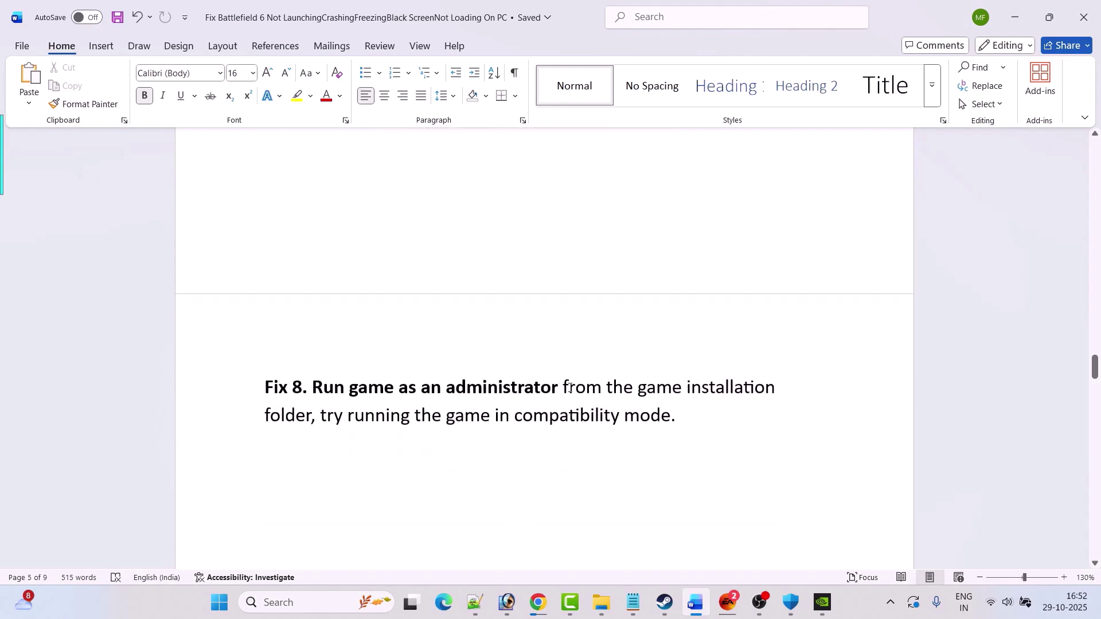
drag(565, 388, 324, 424)
click(334, 423)
drag(410, 418, 677, 418)
click(757, 456)
click(665, 602)
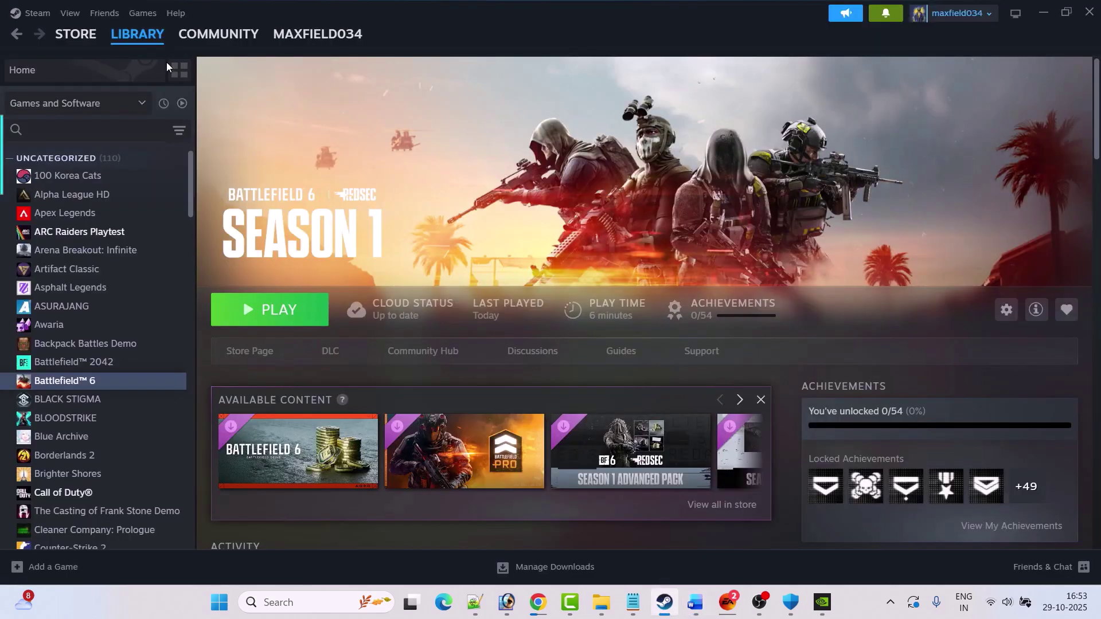
Open Battlefield 6's local install folder from Steam and maximize the window
right_click(106, 383)
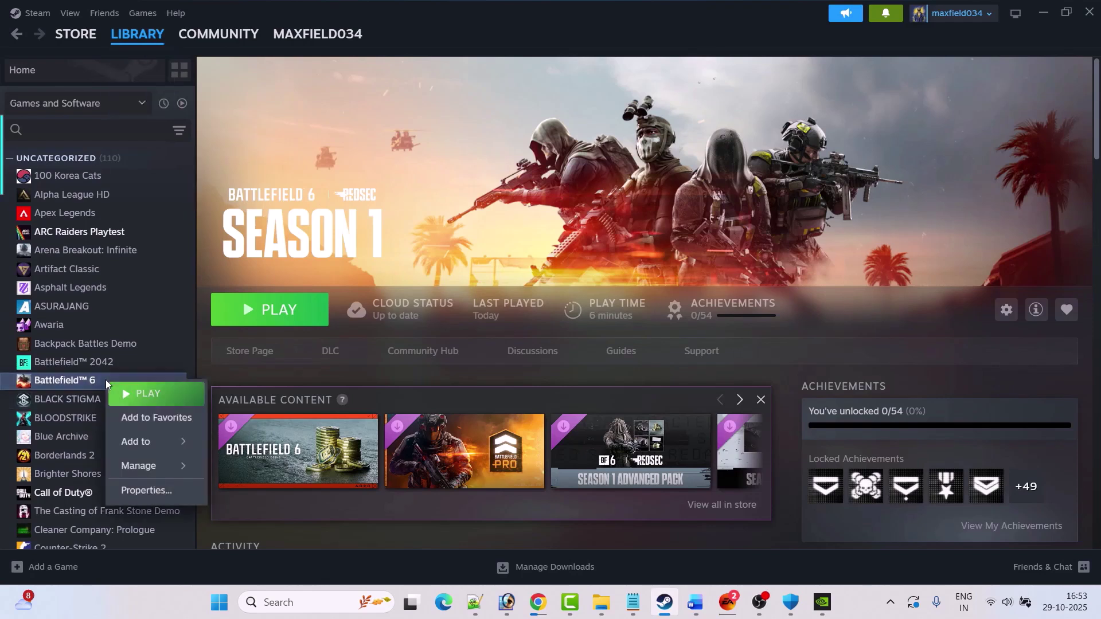
mouse_move(155, 453)
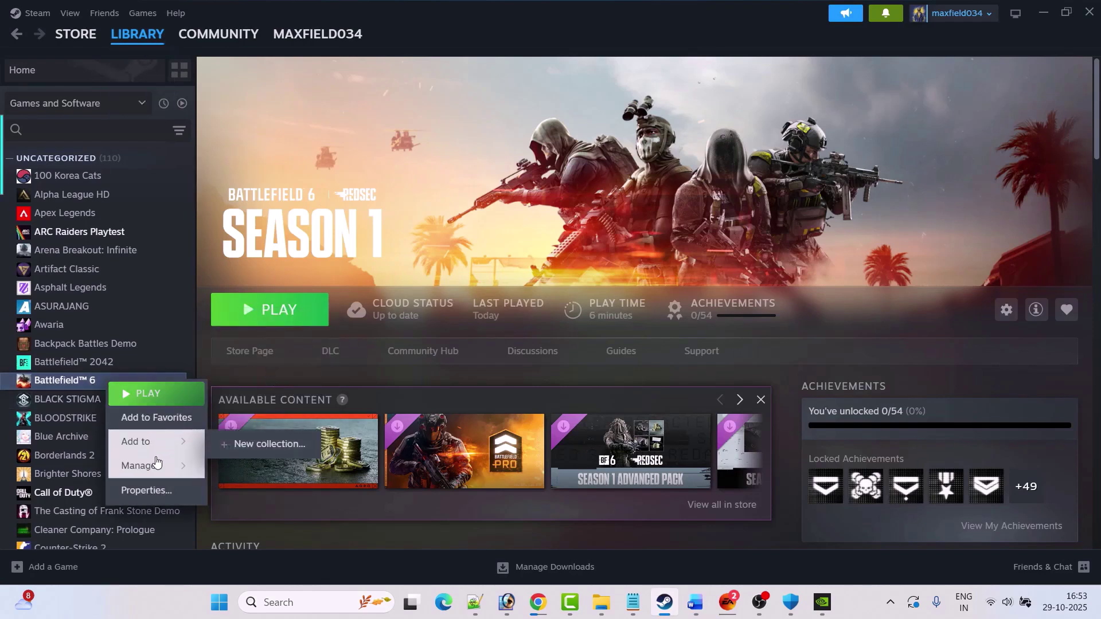
click(261, 347)
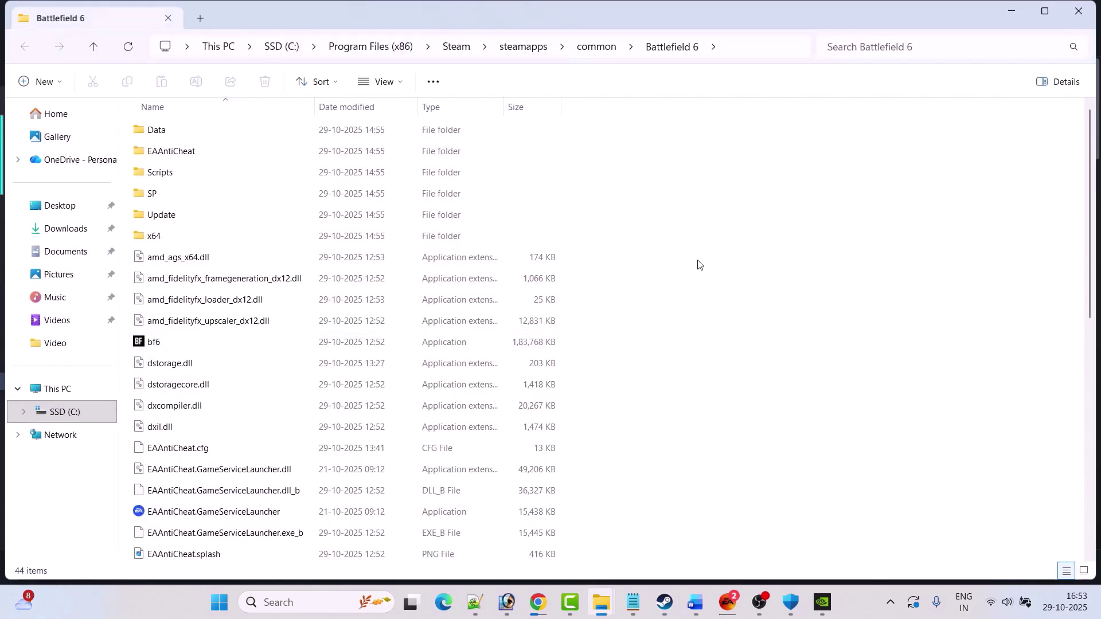
click(1044, 11)
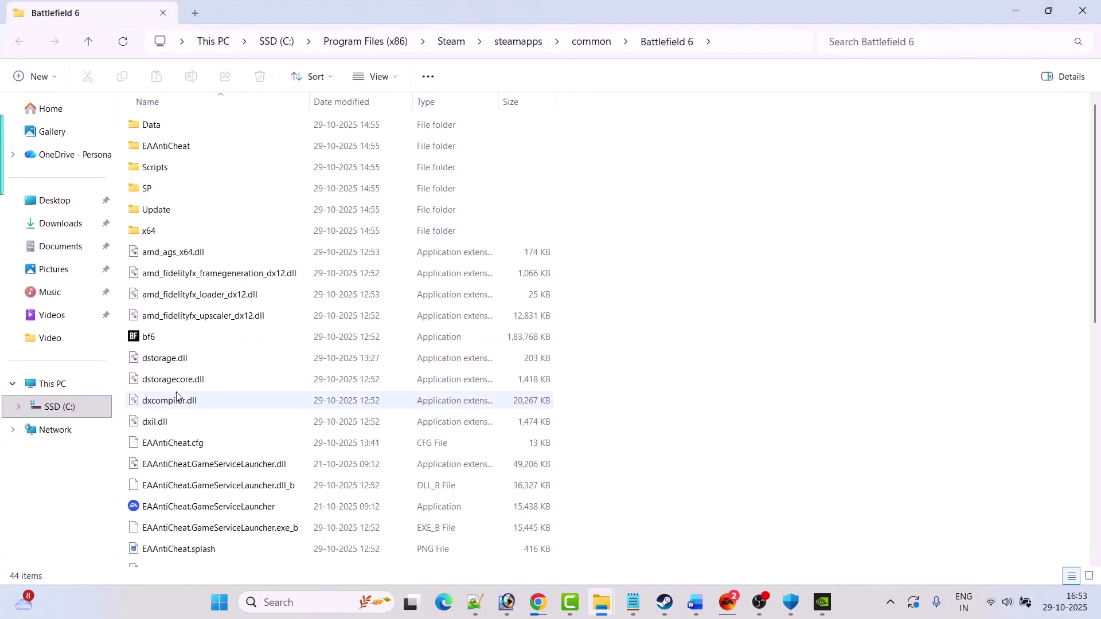
Set bf6 to always run as administrator in its Compatibility properties and apply
click(165, 341)
right_click(161, 341)
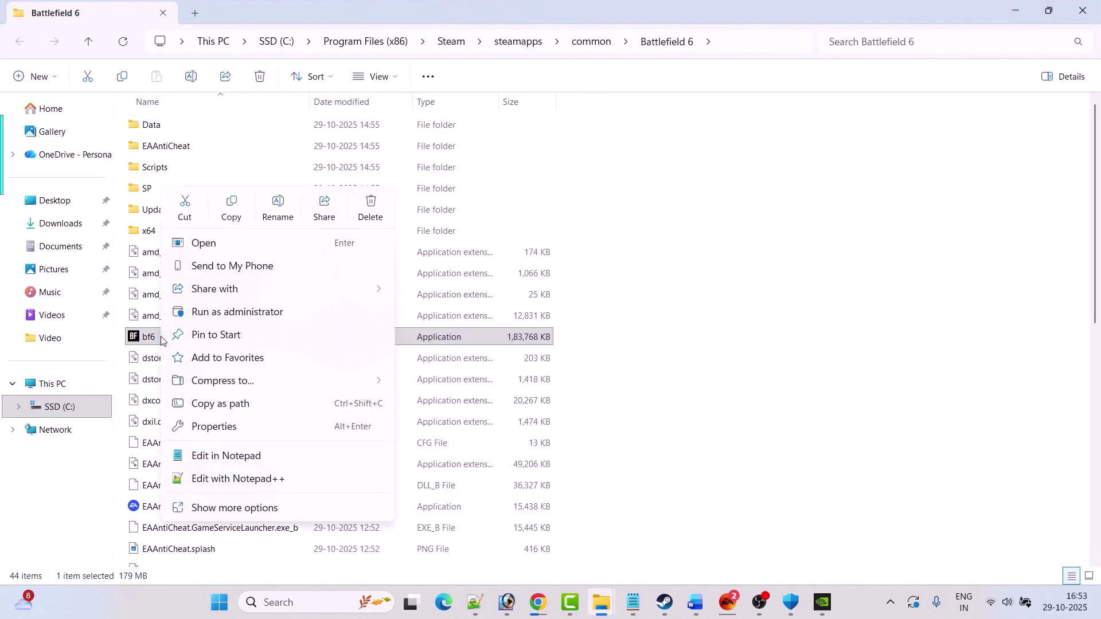
click(226, 427)
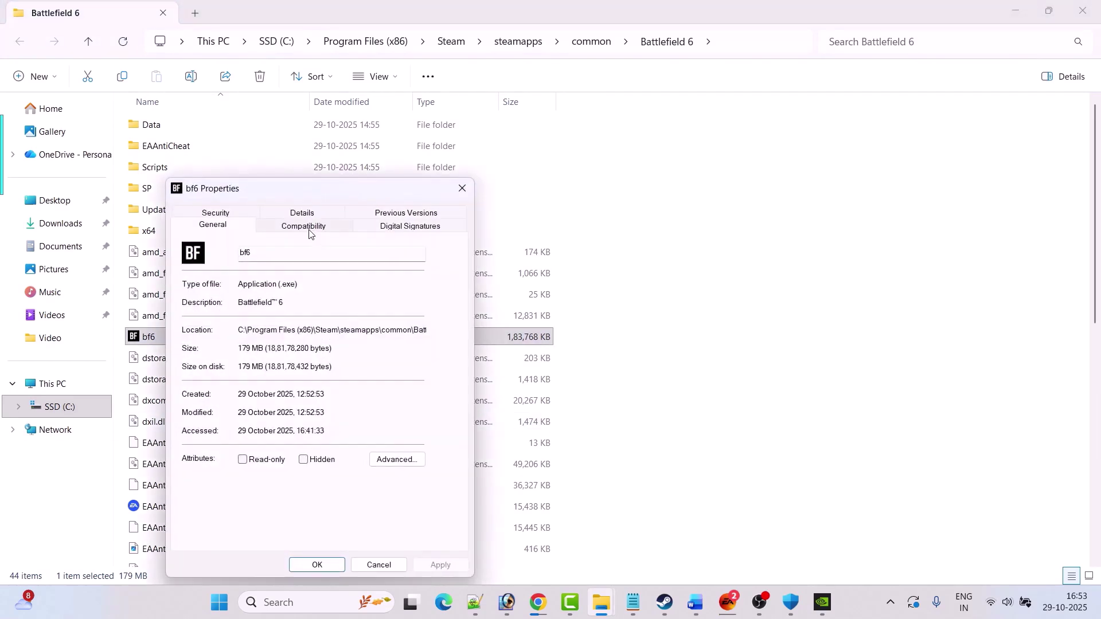
click(310, 228)
drag(314, 194, 331, 146)
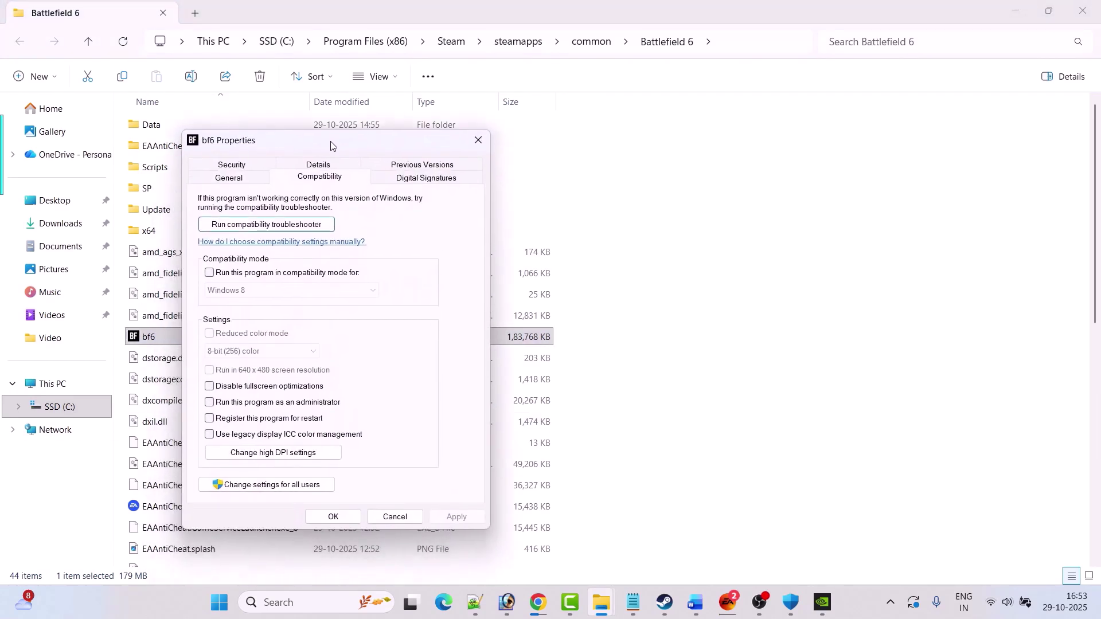
click(210, 402)
click(457, 517)
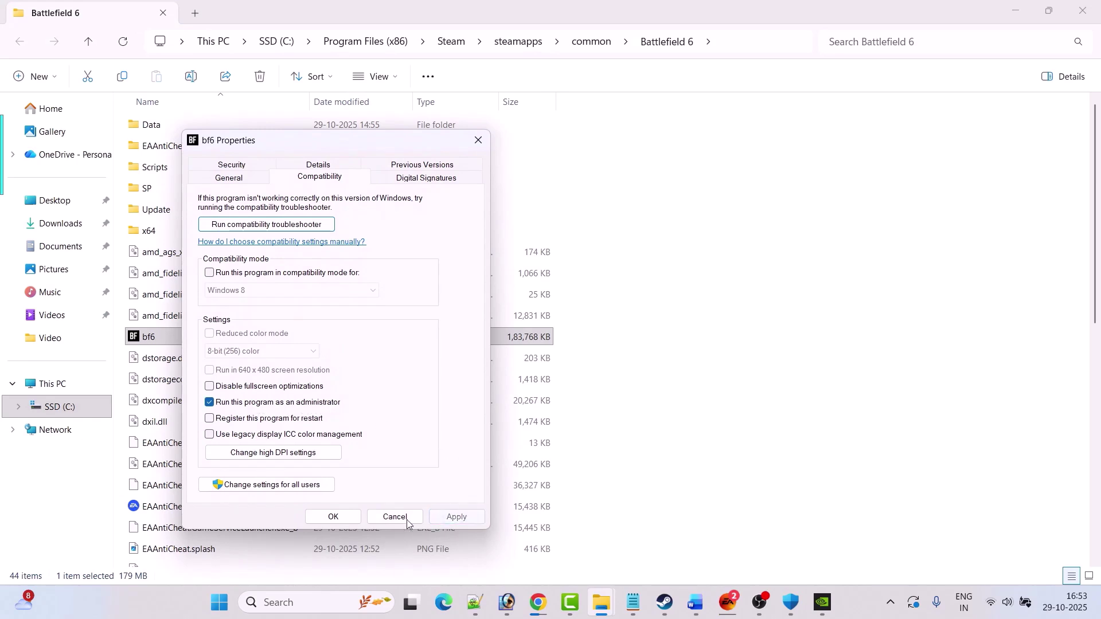
click(338, 517)
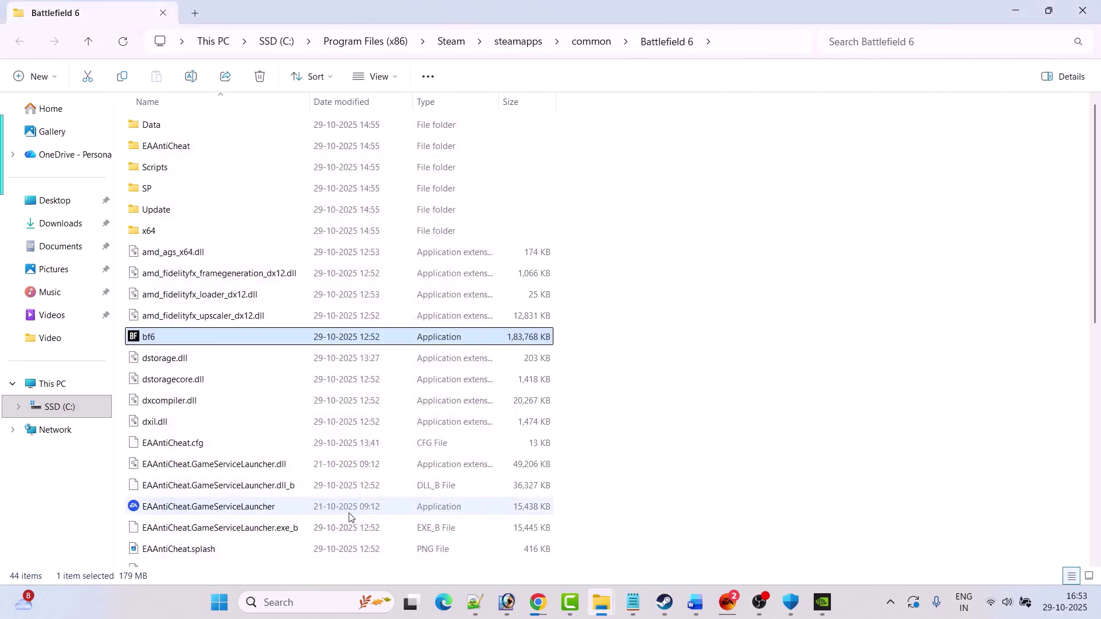
Turn on compatibility mode for bf6 and apply Windows 7 as the version
right_click(167, 338)
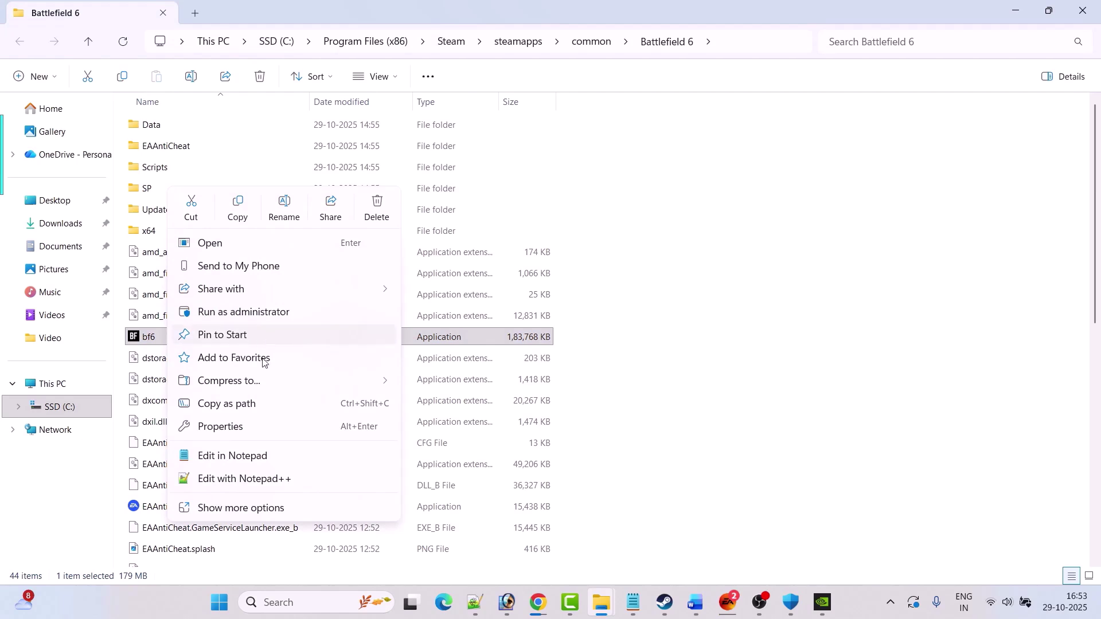
click(246, 429)
click(318, 227)
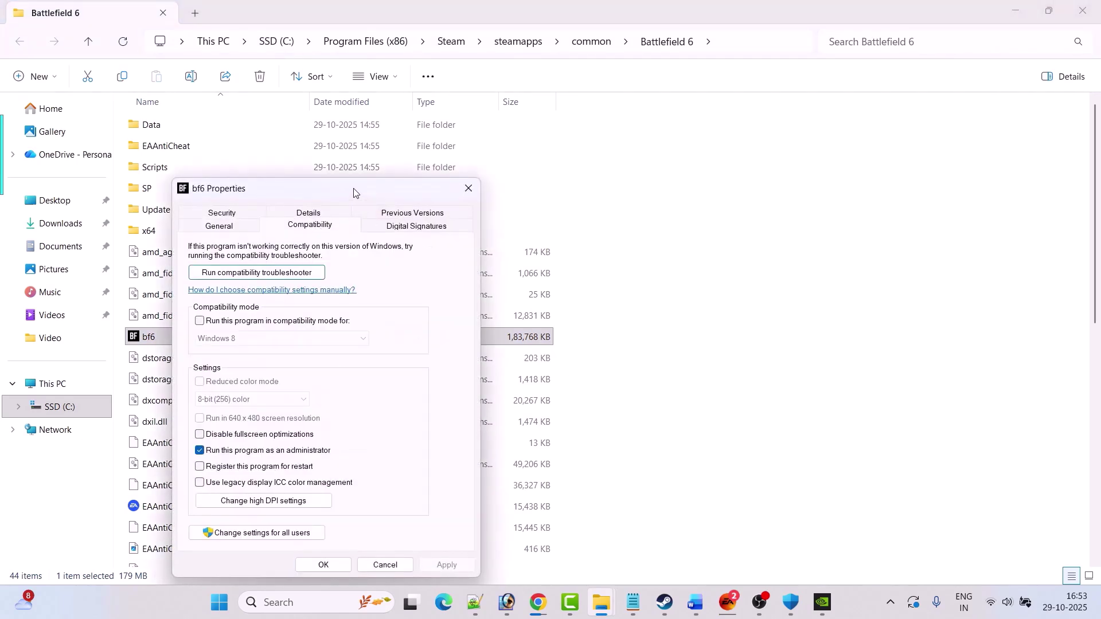
drag(351, 191, 381, 89)
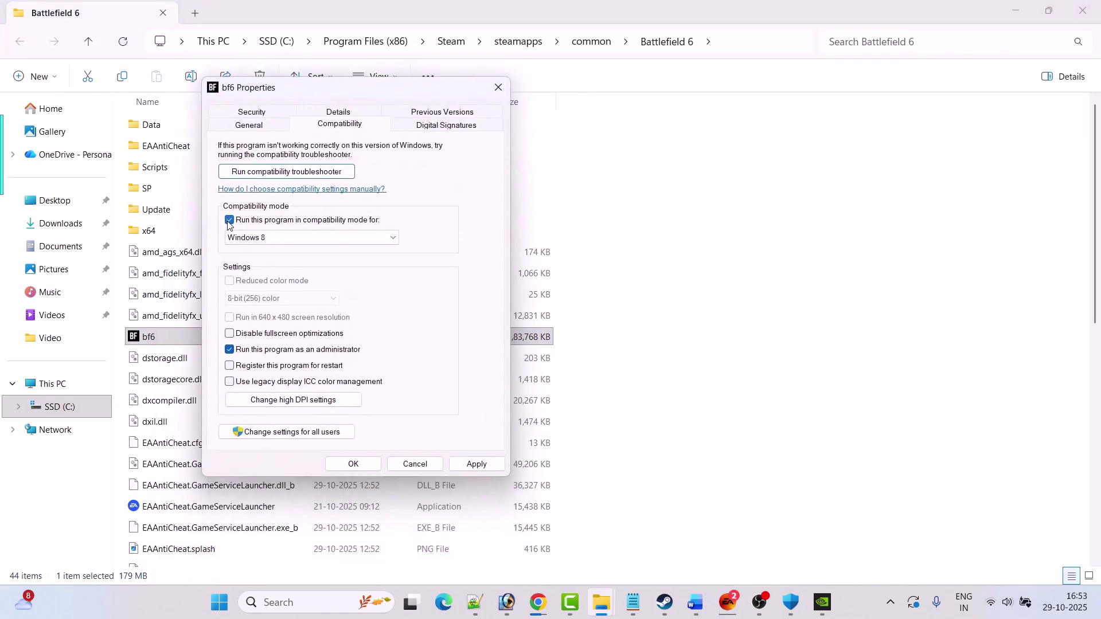
click(390, 239)
click(300, 287)
click(475, 466)
click(166, 342)
click(312, 239)
click(269, 278)
click(476, 464)
Test disabling fullscreen optimizations, then revert compatibility mode and fullscreen optimizations, apply and close
click(154, 341)
click(383, 344)
click(231, 335)
click(474, 461)
click(230, 220)
click(229, 334)
click(476, 464)
click(353, 464)
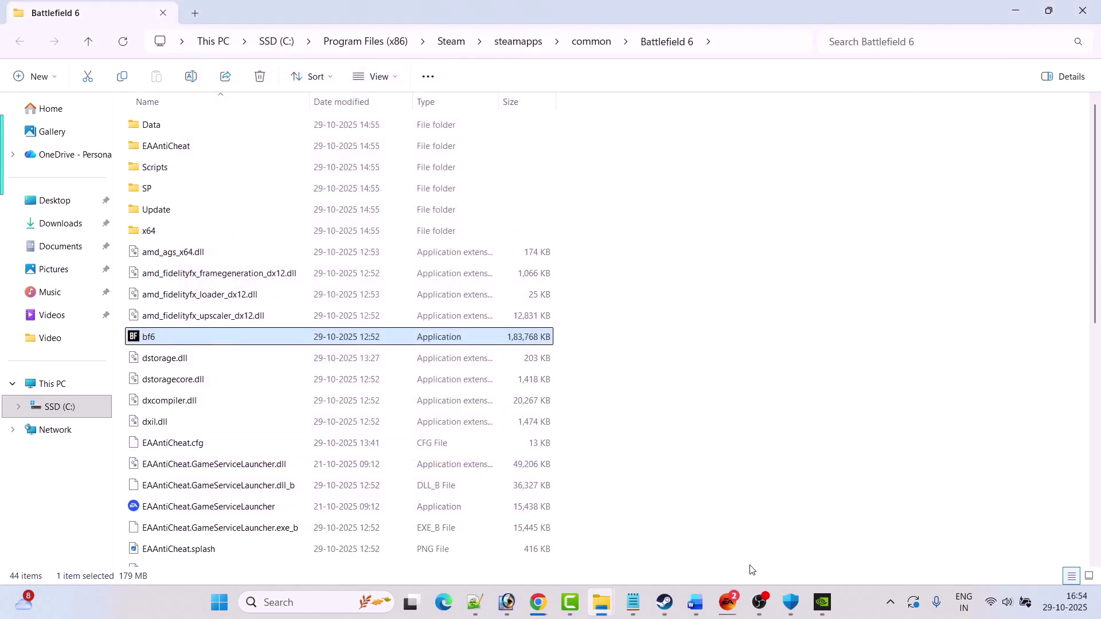
Read the guide's New Admin Local User Account heading
click(695, 602)
scroll(534, 458, down, 5)
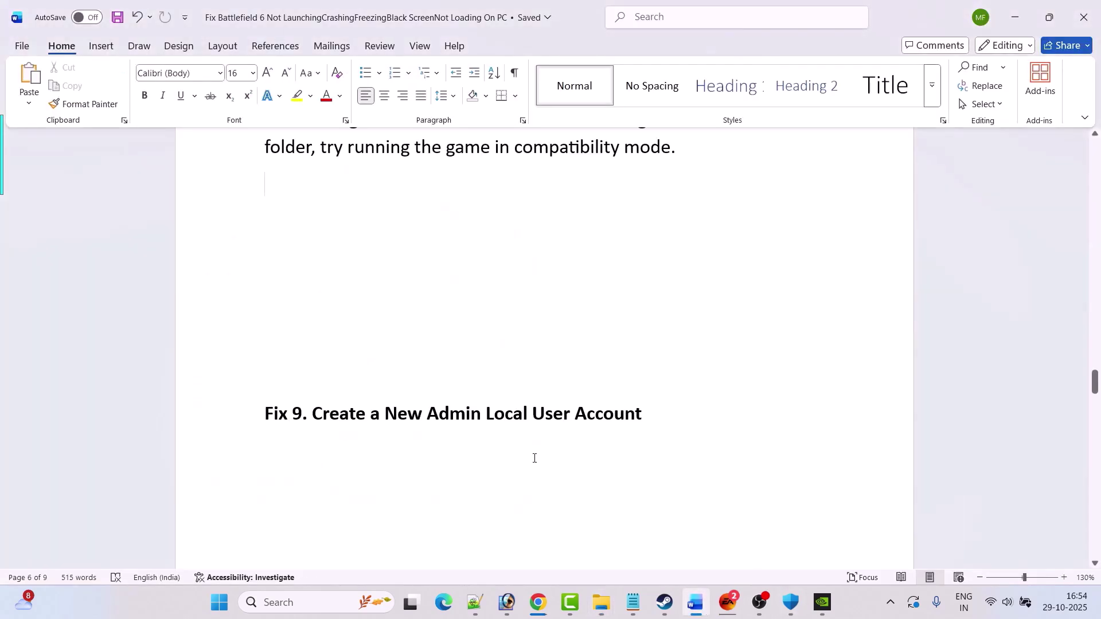
drag(396, 422, 644, 423)
click(261, 536)
Go to the Other users page under Accounts in Windows Settings
click(219, 602)
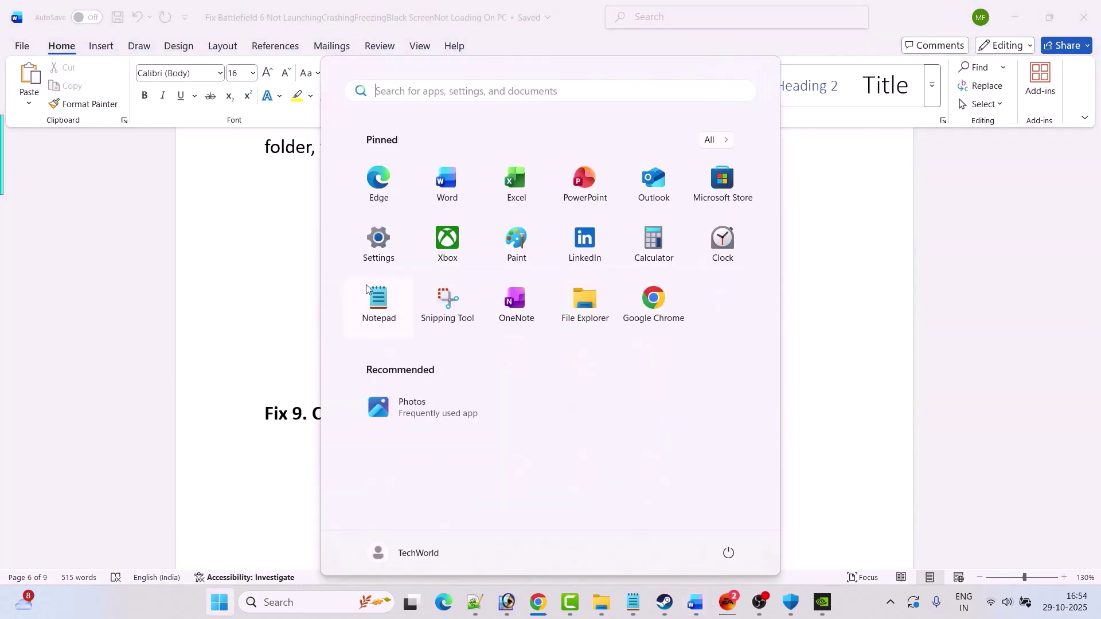
click(377, 256)
click(53, 290)
scroll(615, 340, down, 5)
scroll(617, 341, down, 1)
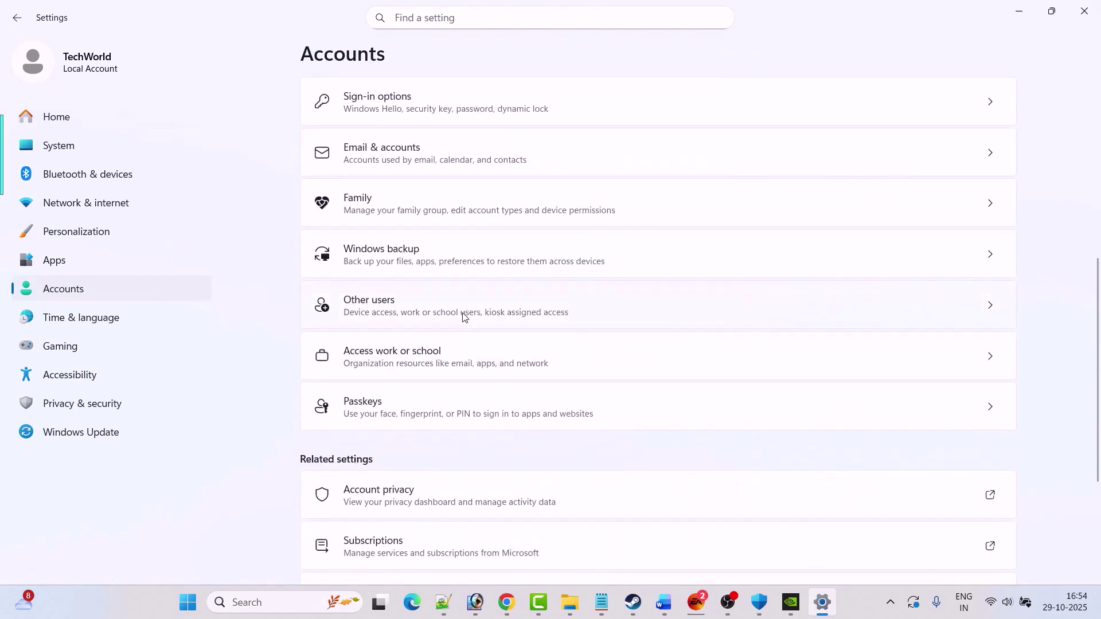
click(544, 310)
Create a local user named test1 without a Microsoft account
click(961, 136)
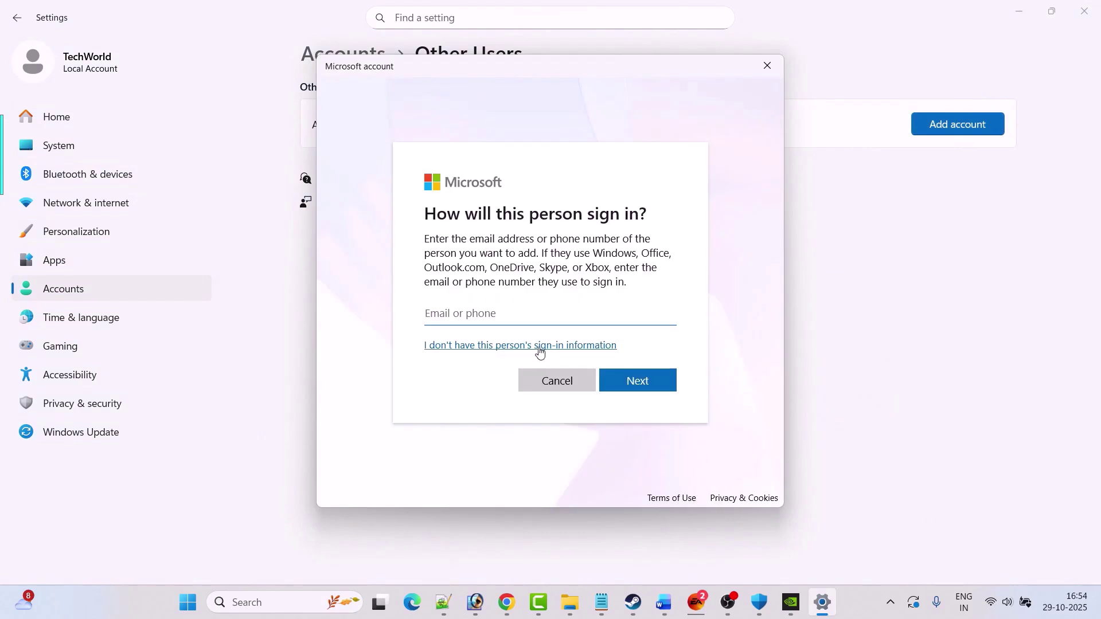
click(579, 348)
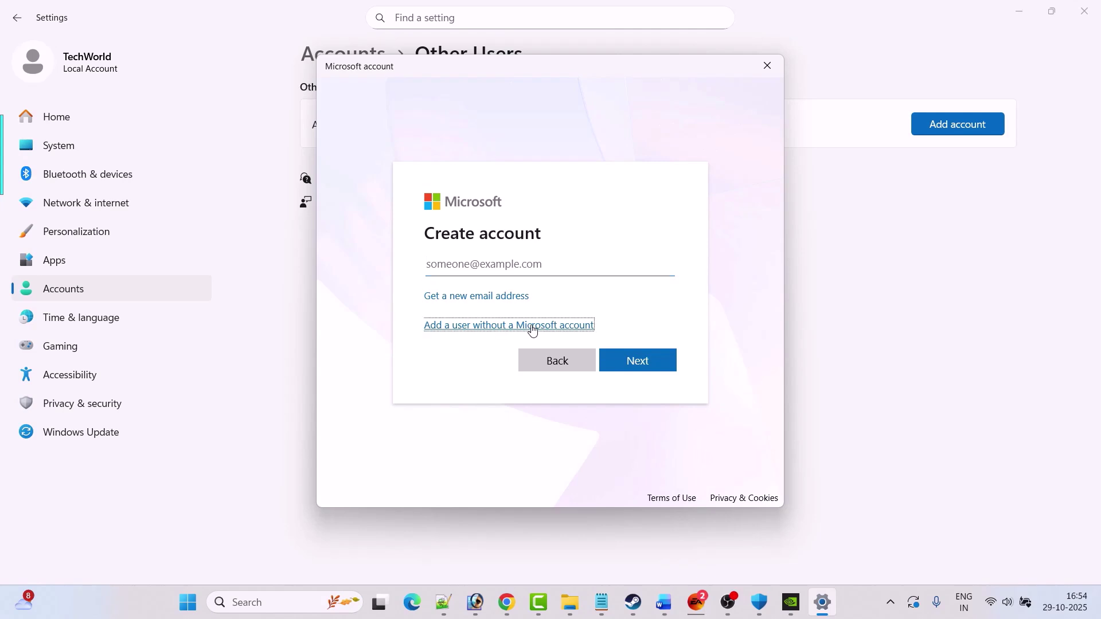
click(532, 330)
text(test1)
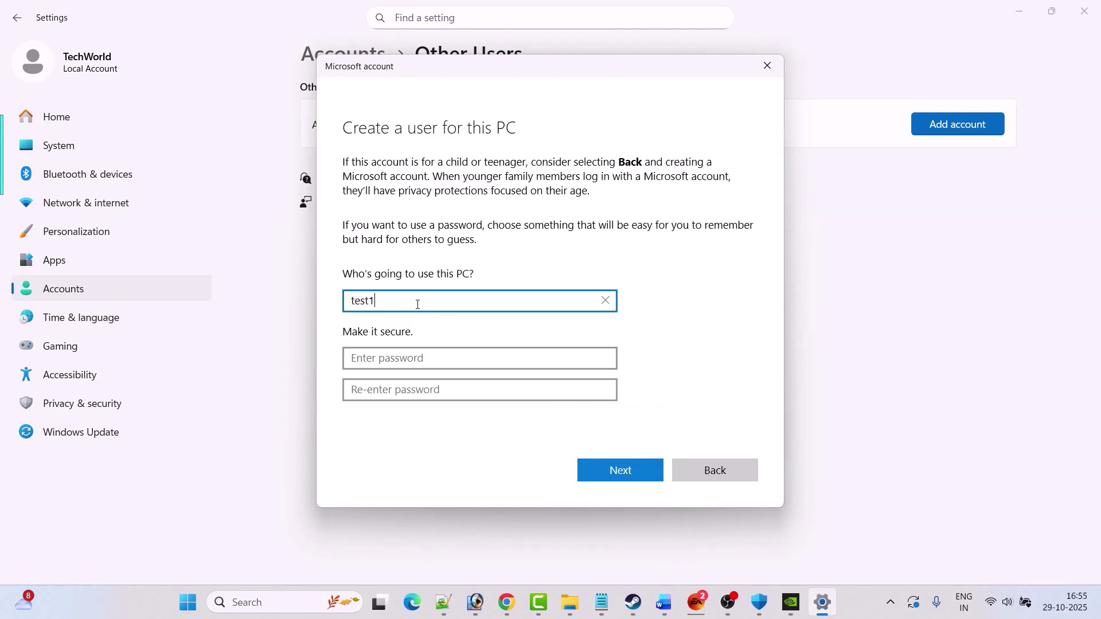
click(409, 358)
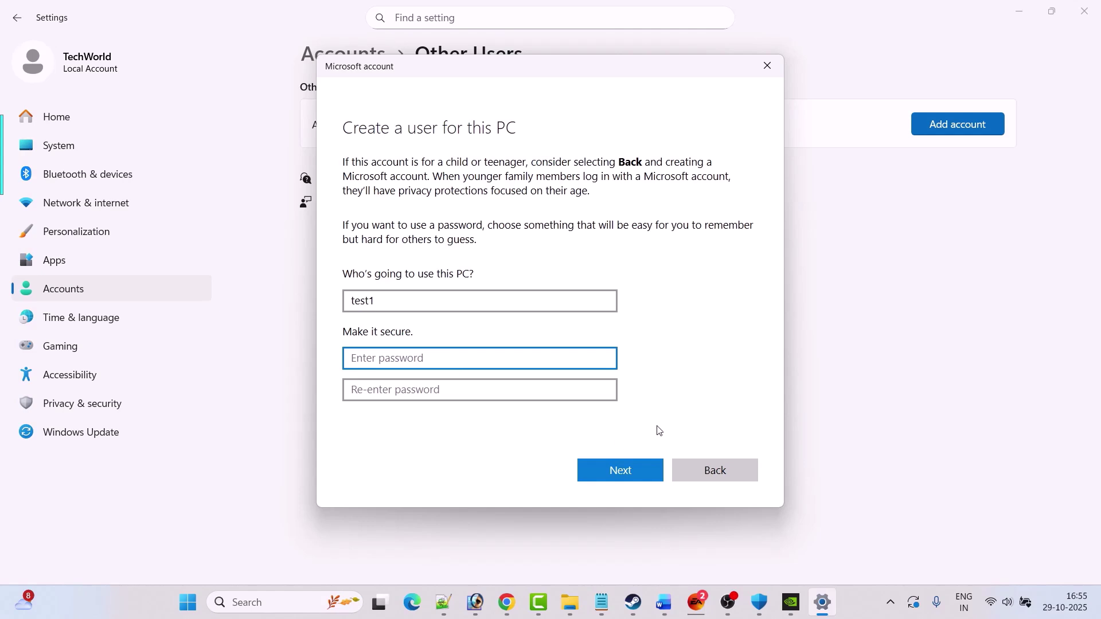
click(615, 468)
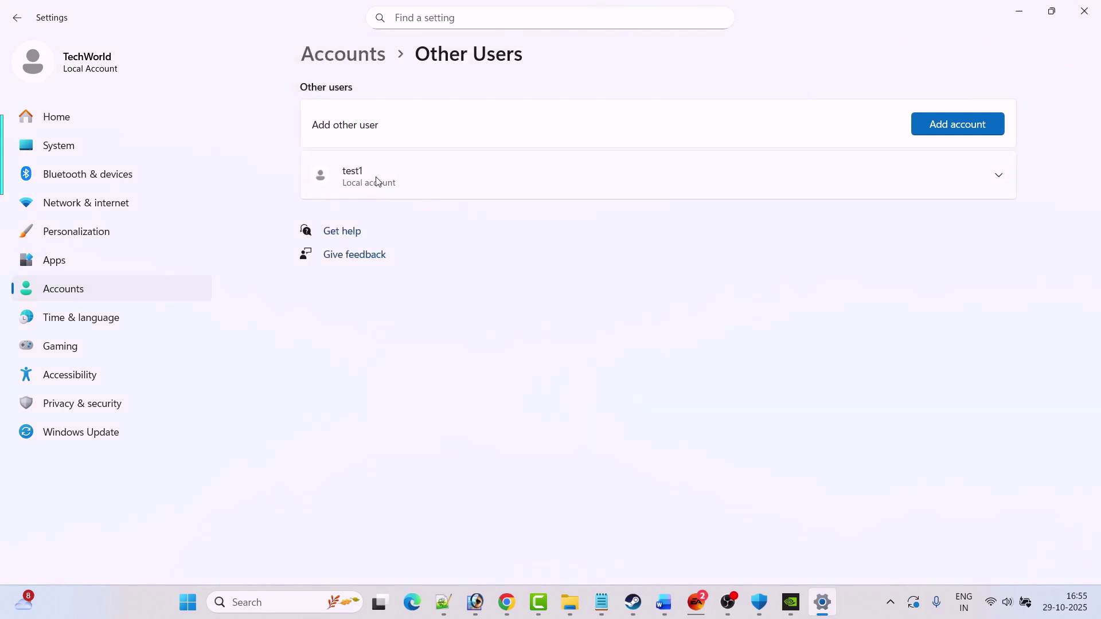
Change test1's account type to Administrator
click(998, 179)
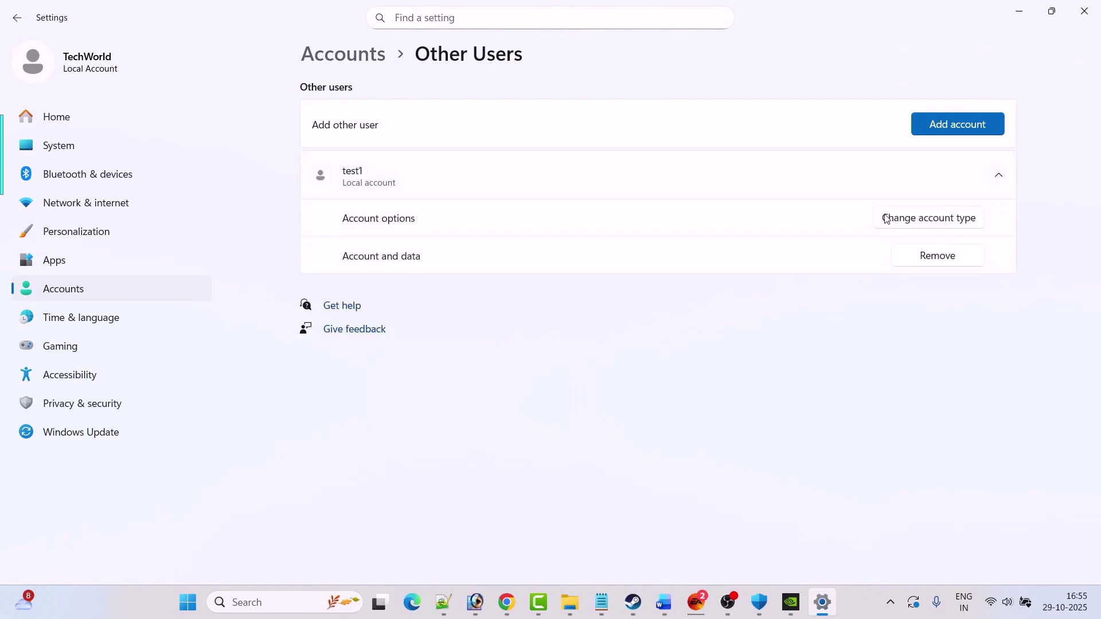
click(928, 218)
click(528, 311)
click(404, 289)
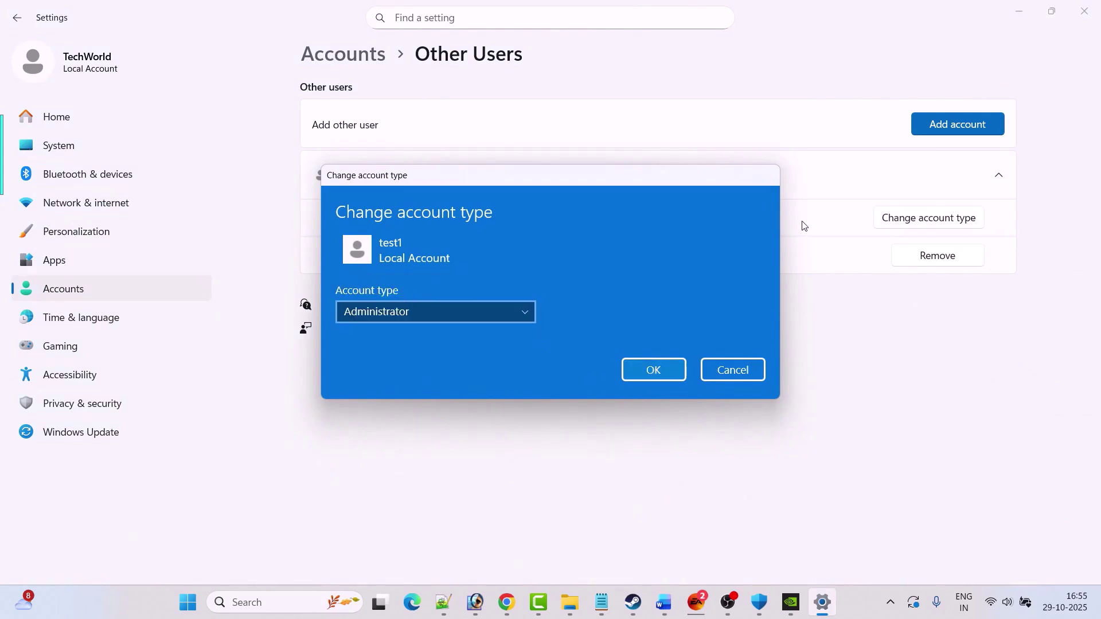
click(747, 371)
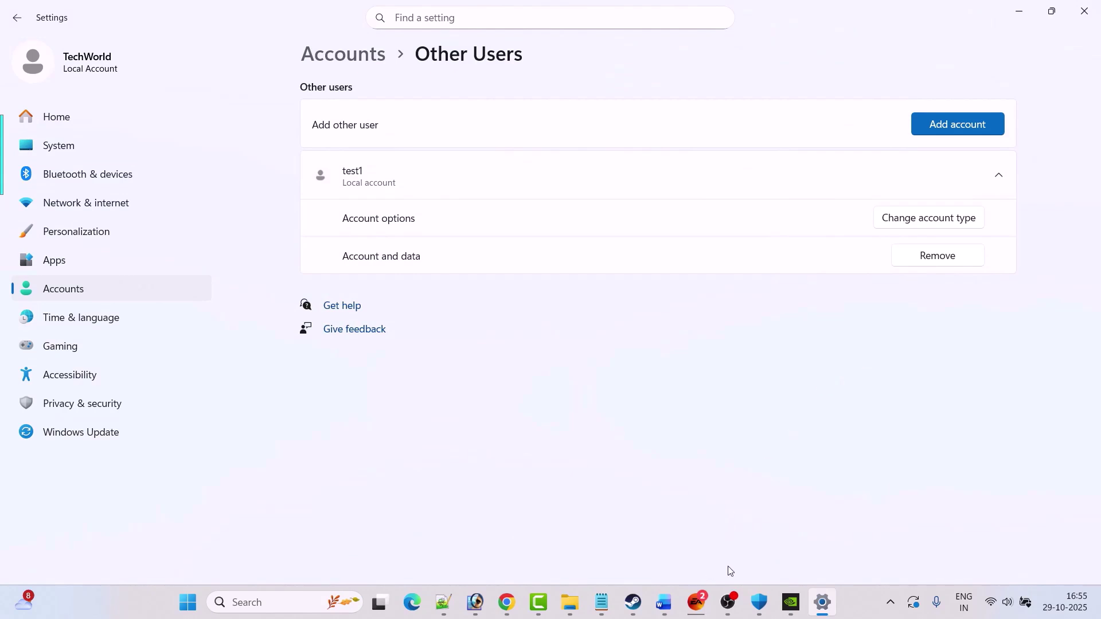
click(665, 602)
Read Fix 10's backup instruction and open Documents\Battlefield 6 in File Explorer
scroll(501, 346, down, 5)
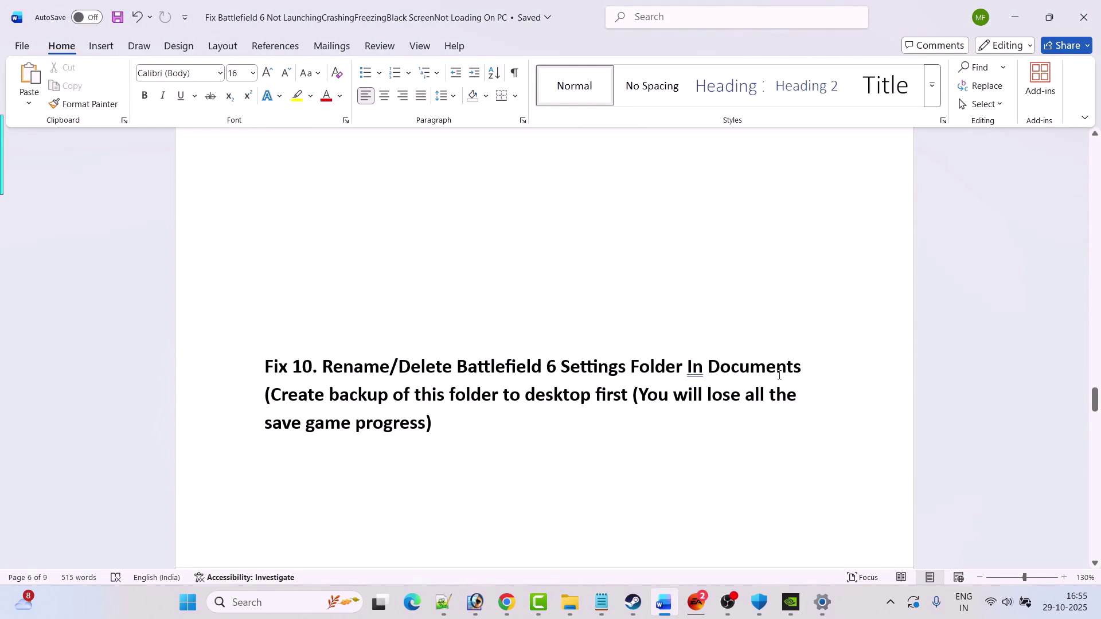
drag(285, 396, 628, 393)
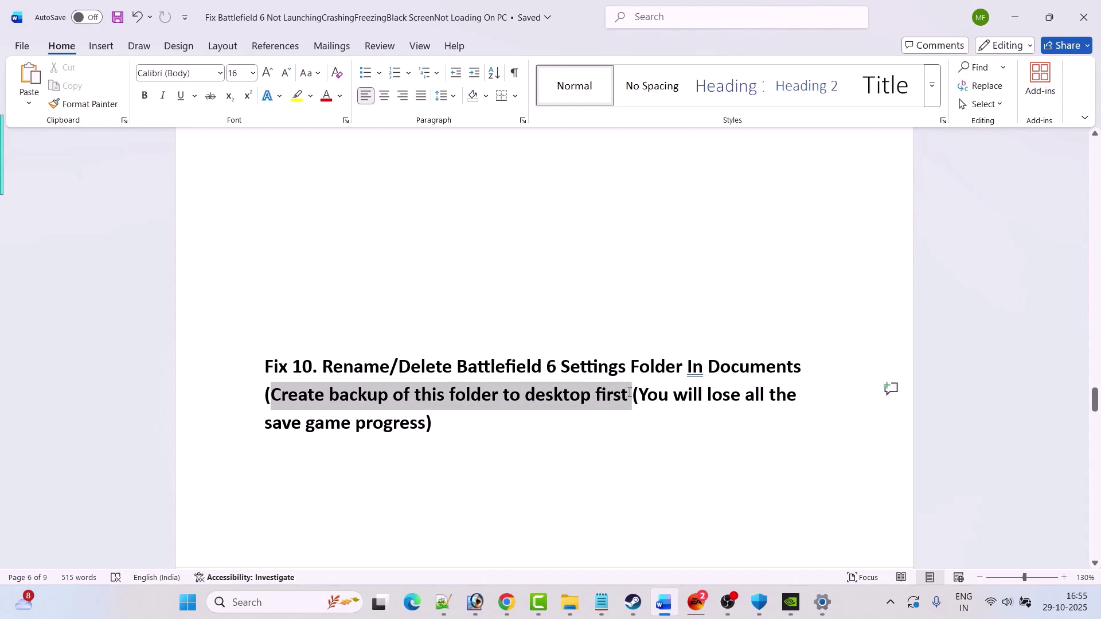
click(643, 424)
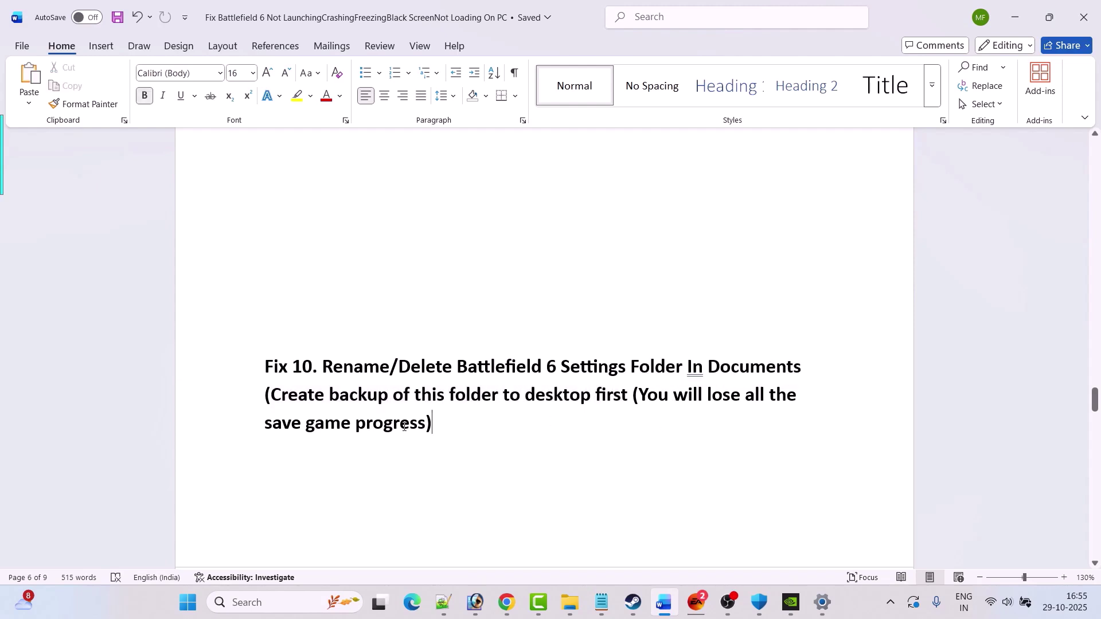
key(alt+Tab)
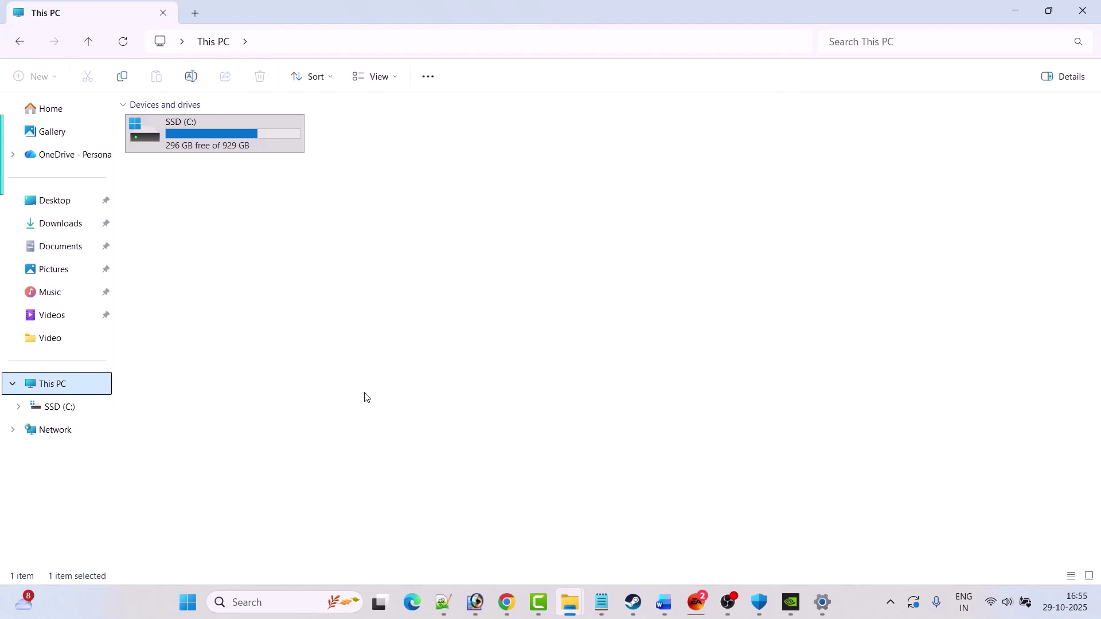
click(368, 397)
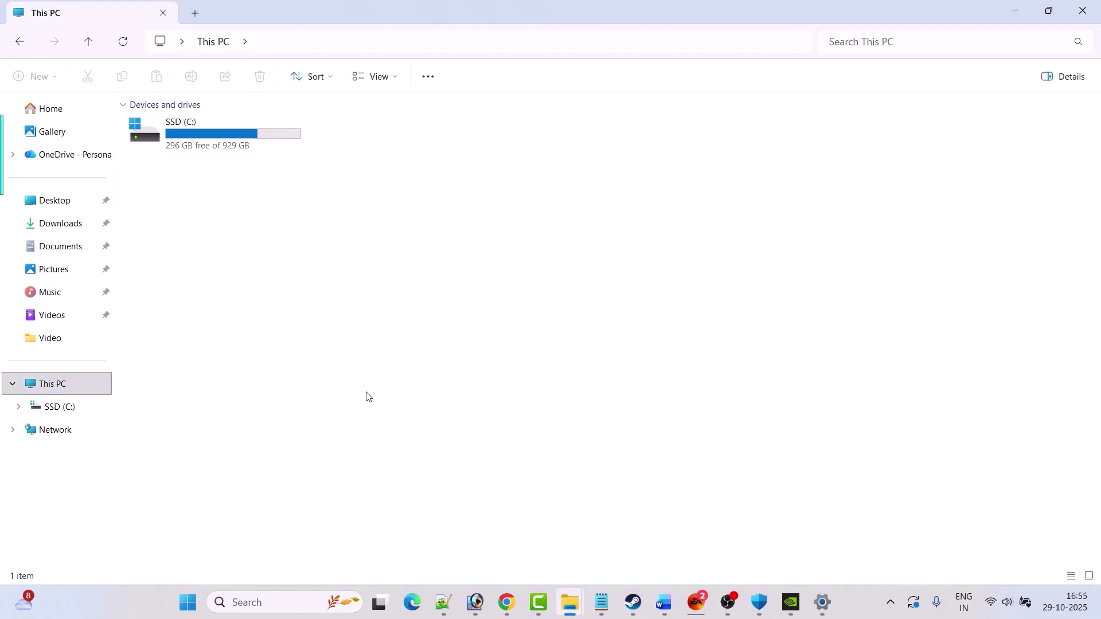
click(65, 247)
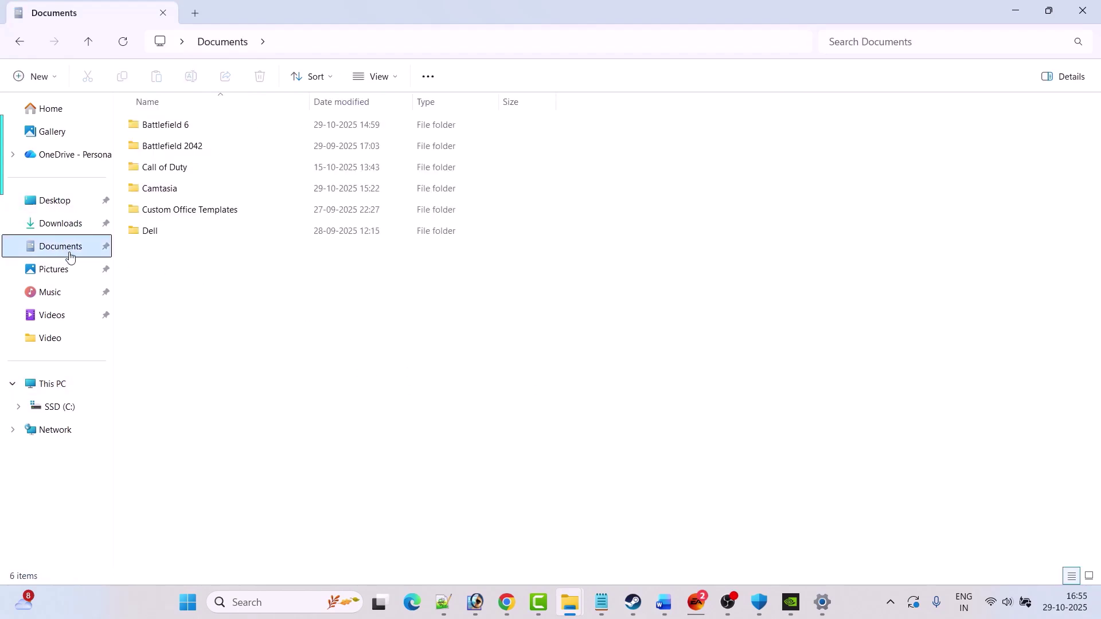
double_click(203, 127)
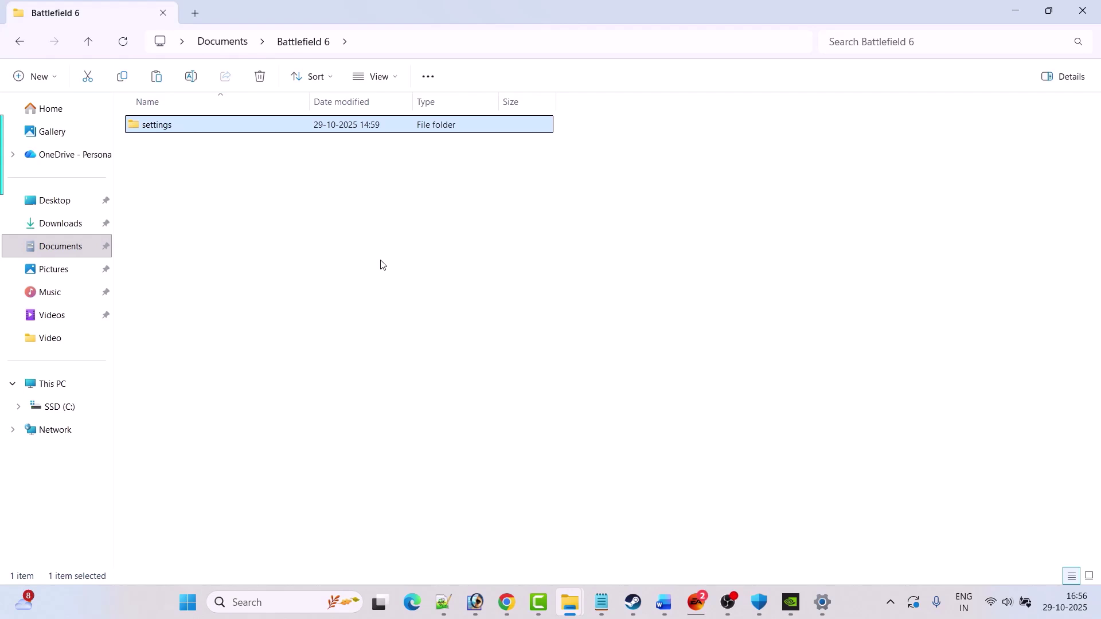
Rename the settings folder to settings.old, then delete settings.old
right_click(164, 129)
click(327, 148)
click(181, 126)
text(.old)
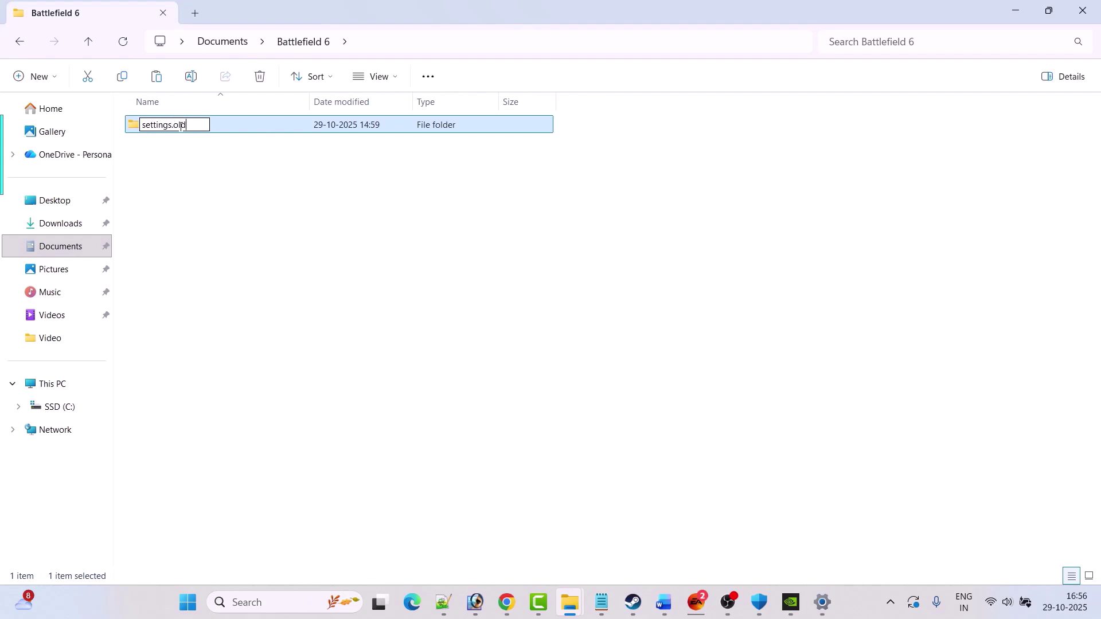
click(257, 223)
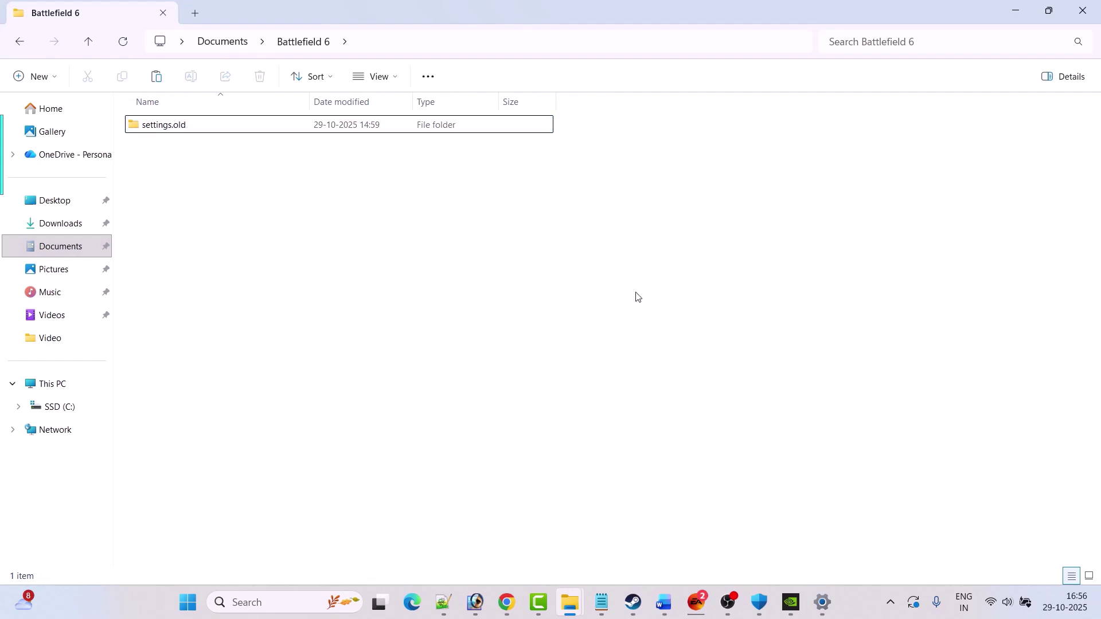
right_click(177, 127)
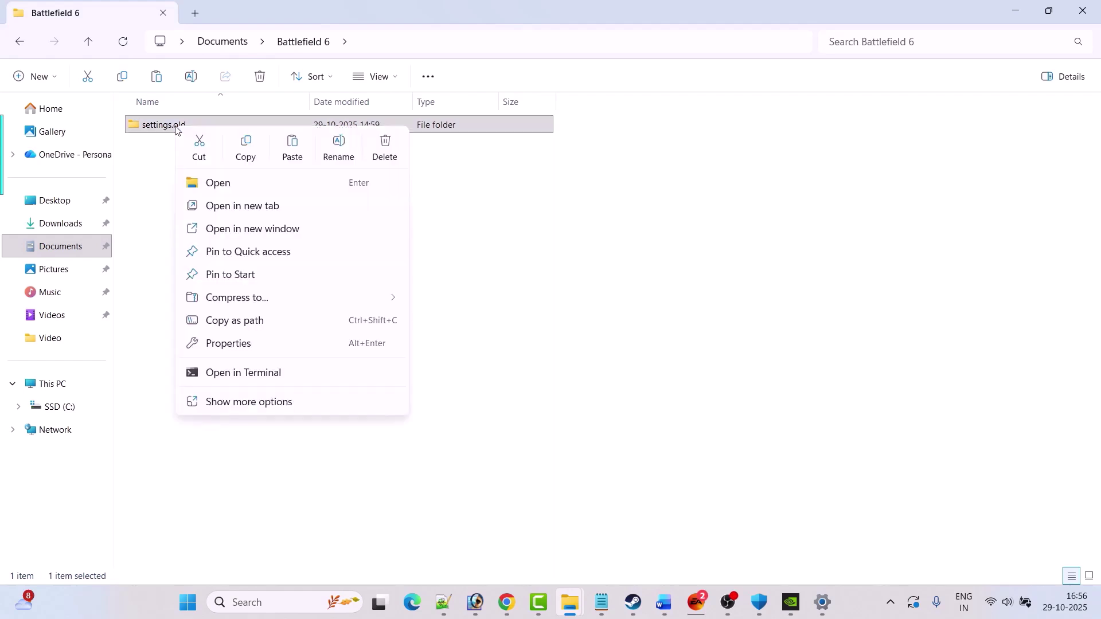
click(378, 154)
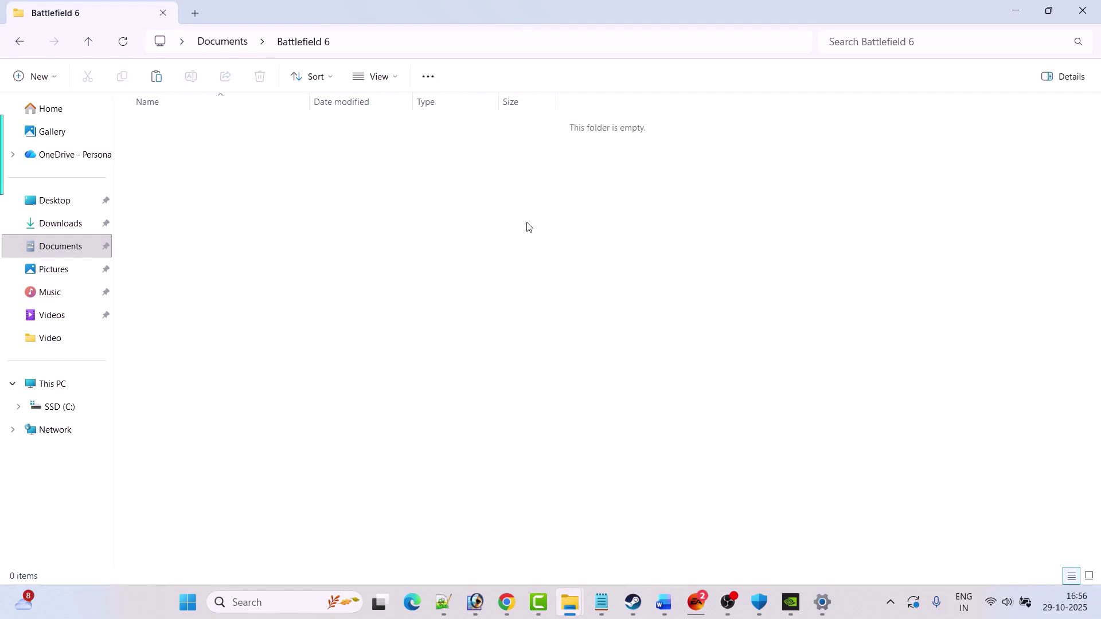
click(633, 602)
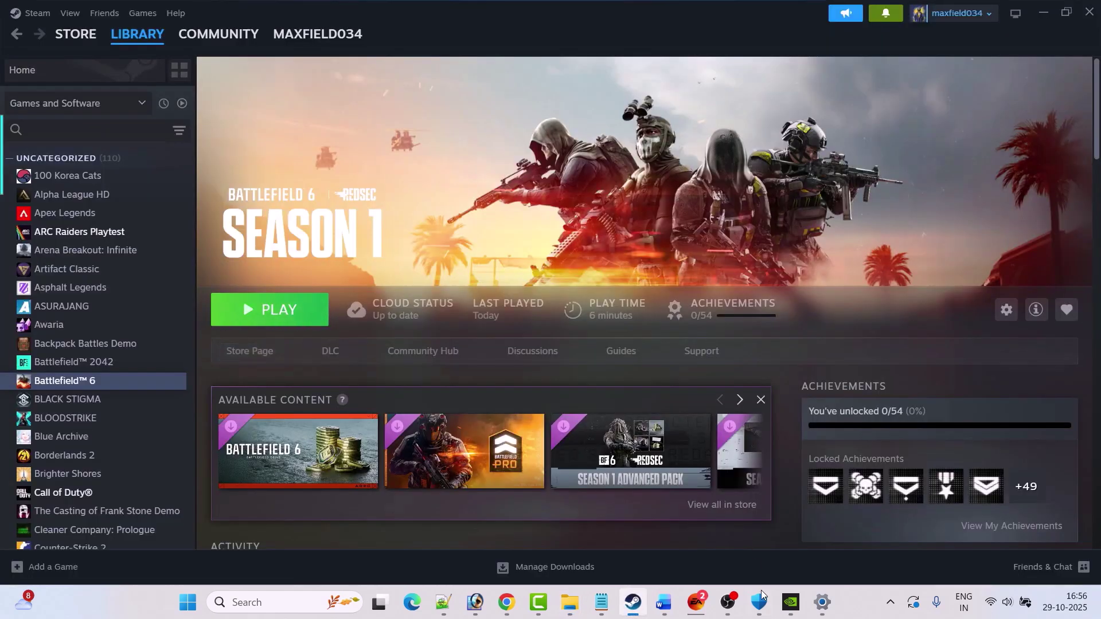
Check the guide, then search for and open Windows Security
click(664, 602)
scroll(510, 404, down, 1)
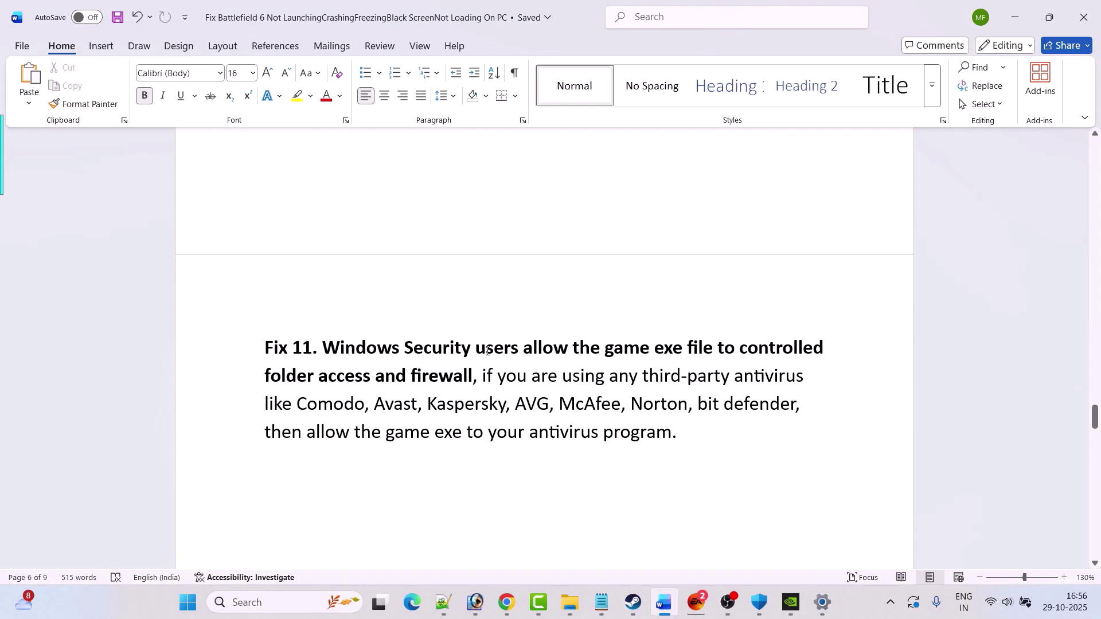
click(337, 604)
text(windows security)
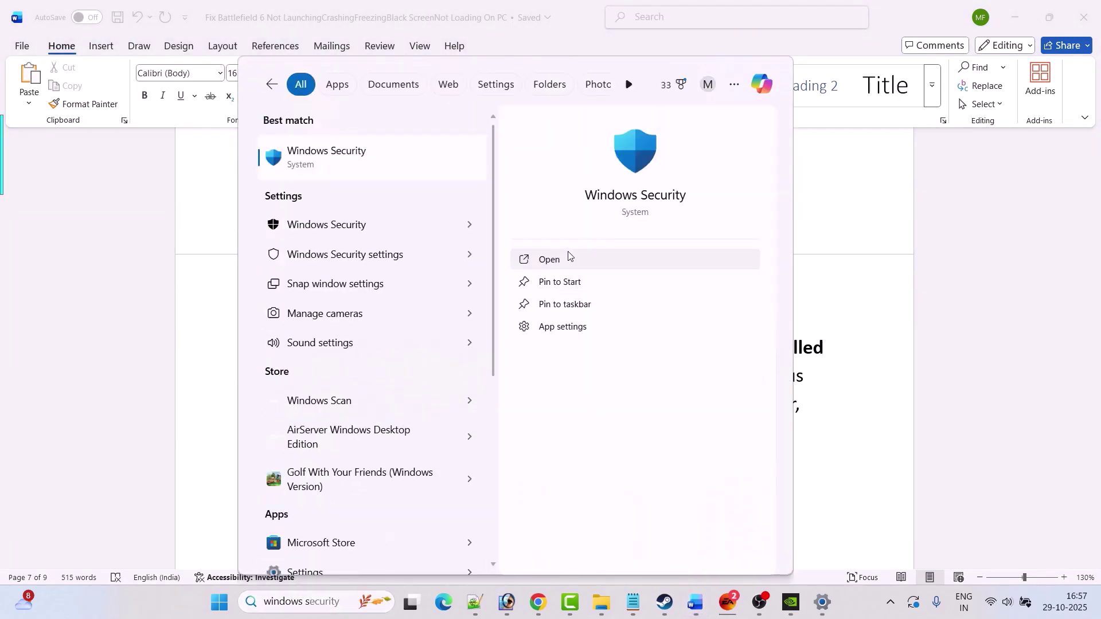
click(570, 256)
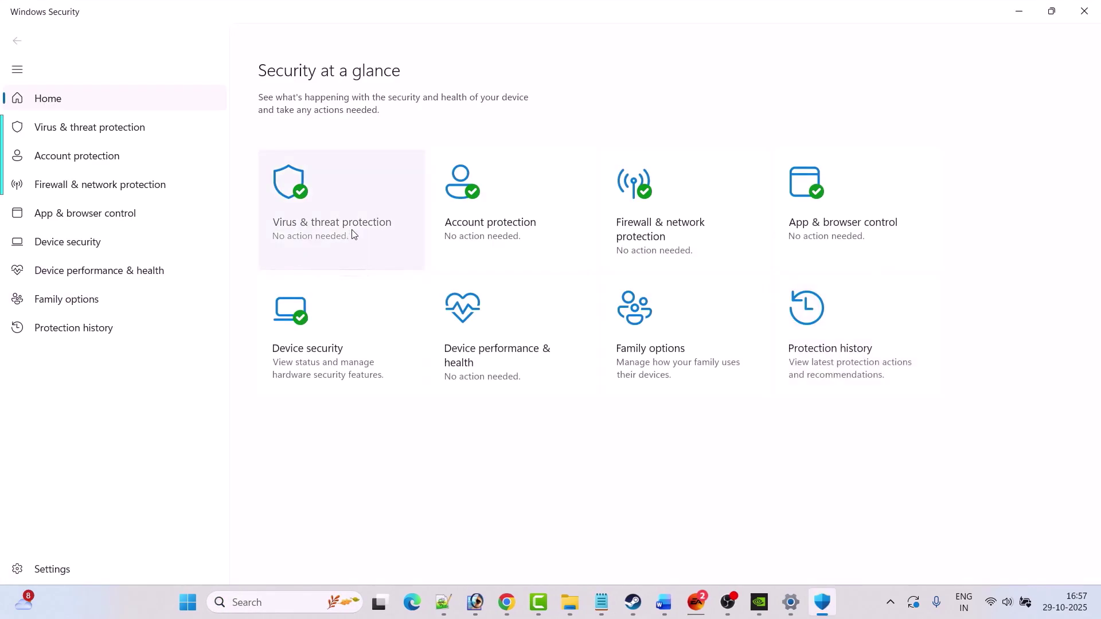
Add bf6 as an allowed app under ransomware protection's Controlled folder access
click(353, 234)
scroll(705, 317, down, 3)
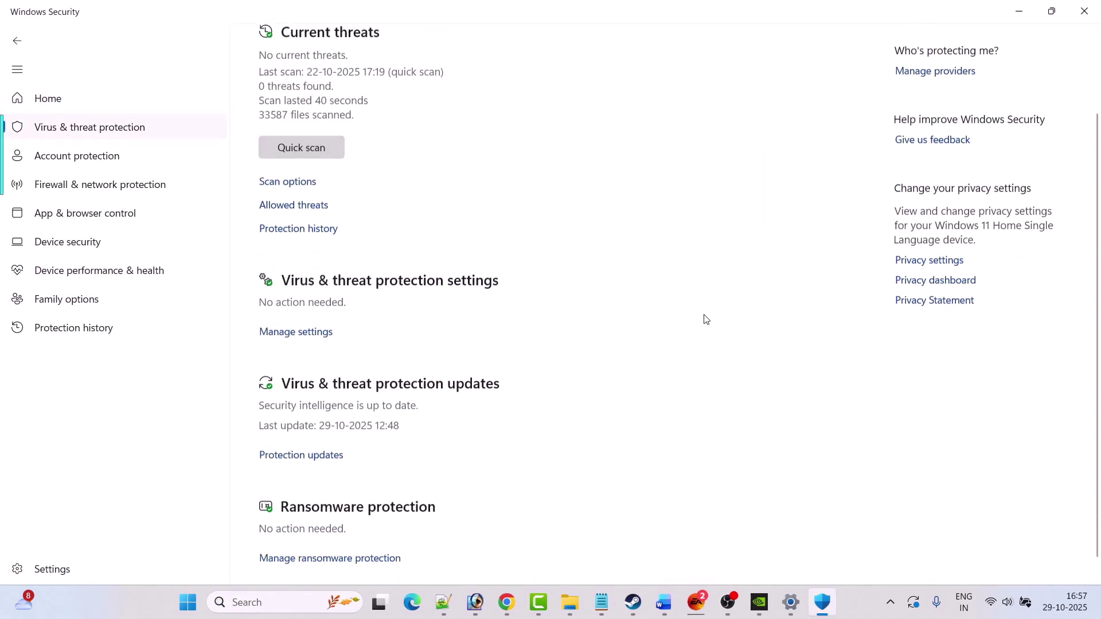
click(342, 542)
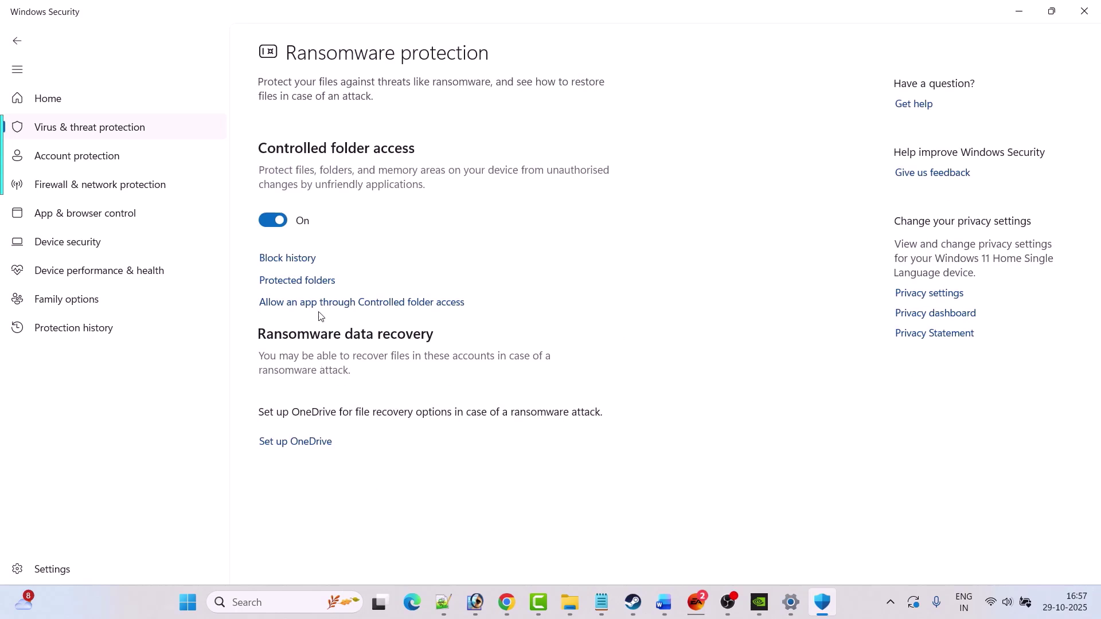
click(408, 304)
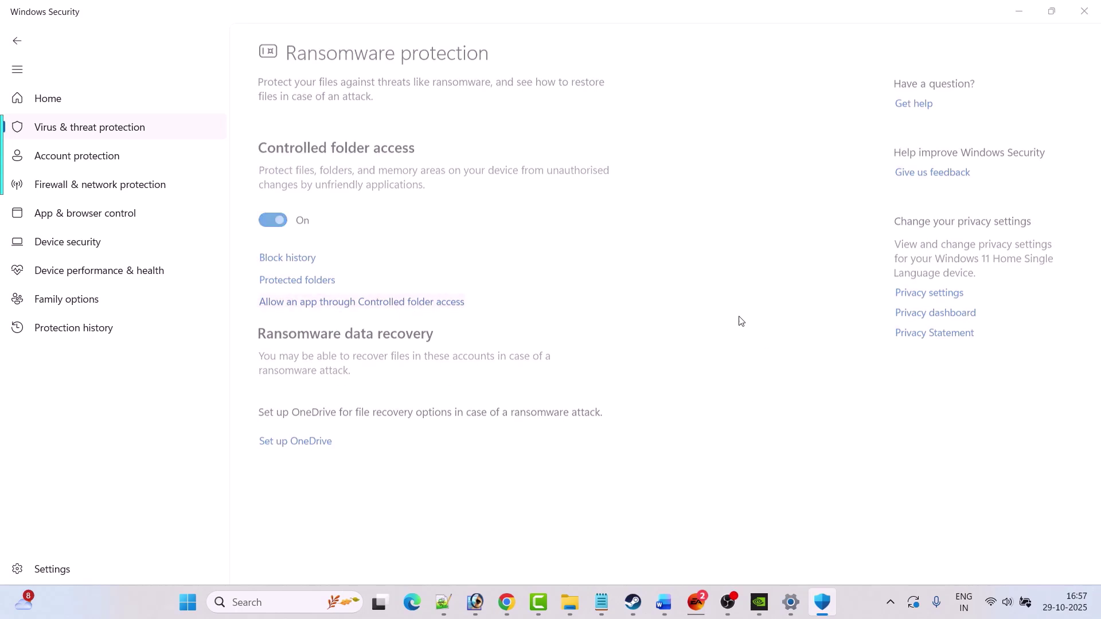
click(280, 47)
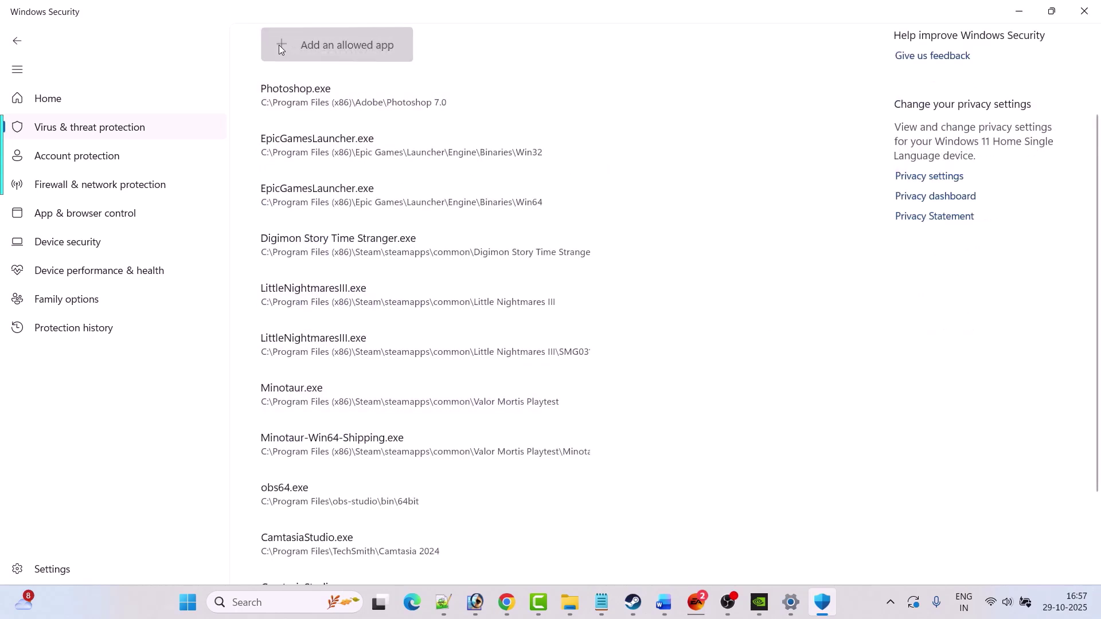
click(334, 105)
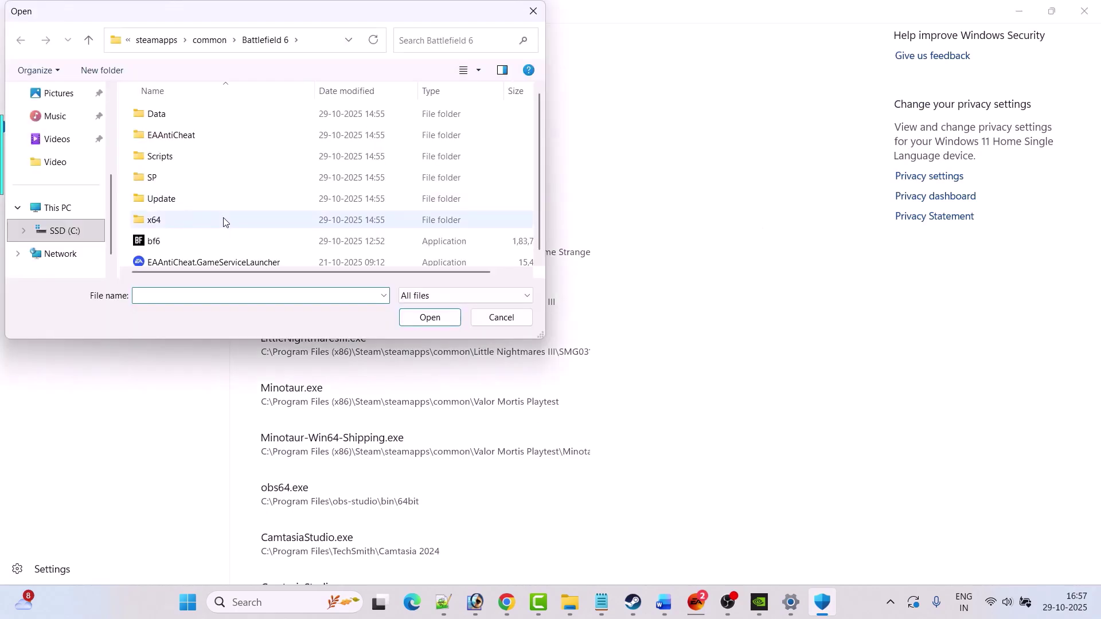
click(166, 243)
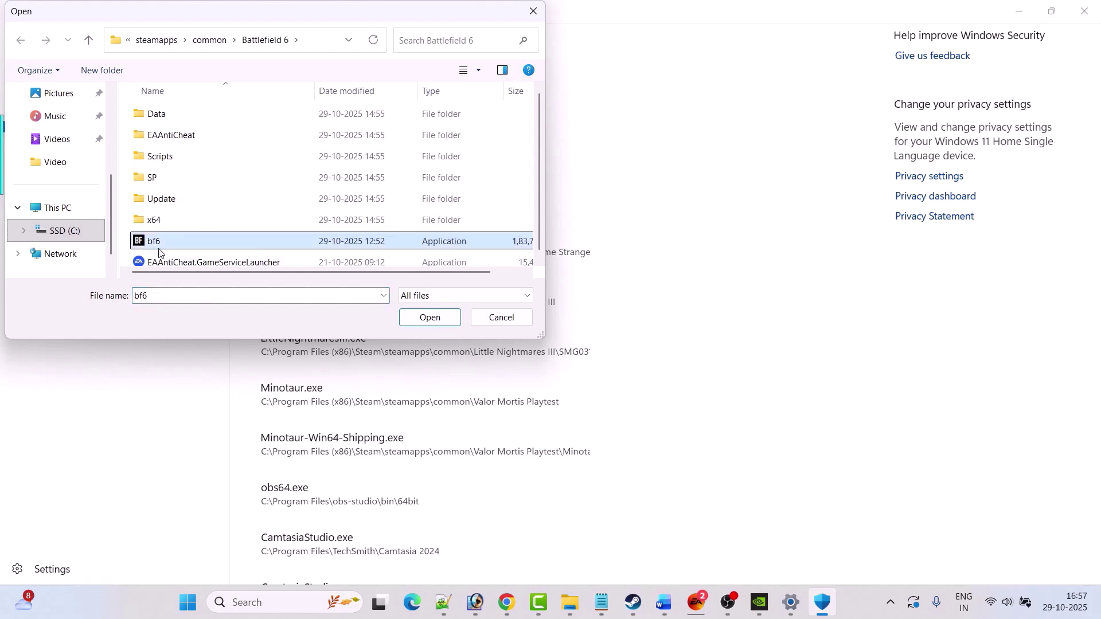
click(430, 318)
Navigate back to the Security at a glance home page
click(27, 48)
click(23, 43)
click(23, 43)
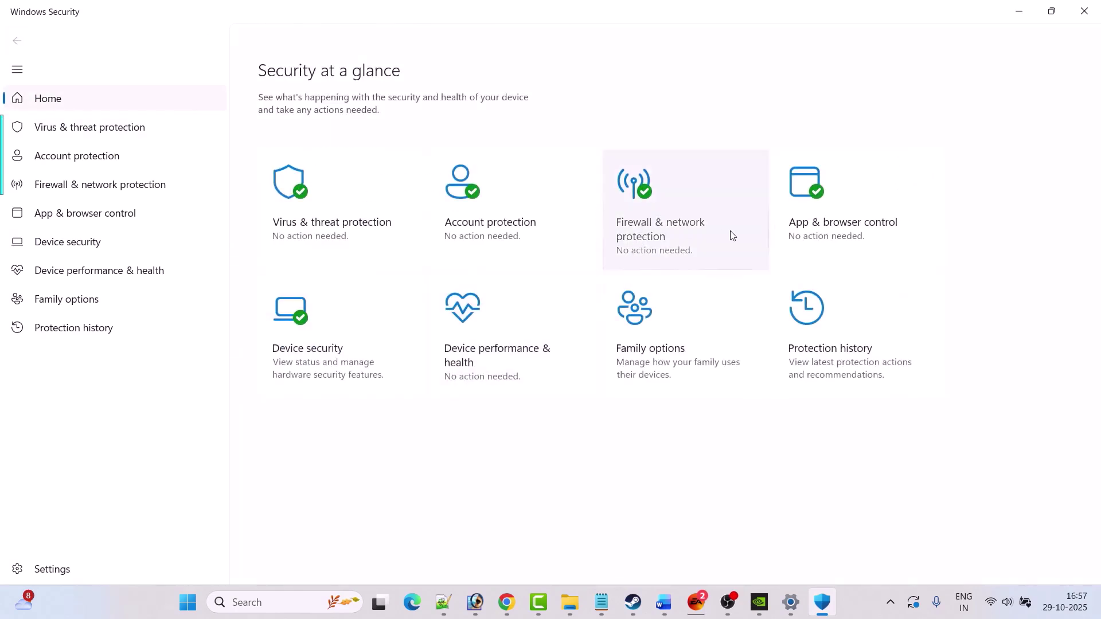
Start adding another app to the Windows Defender Firewall allowed apps list
click(676, 232)
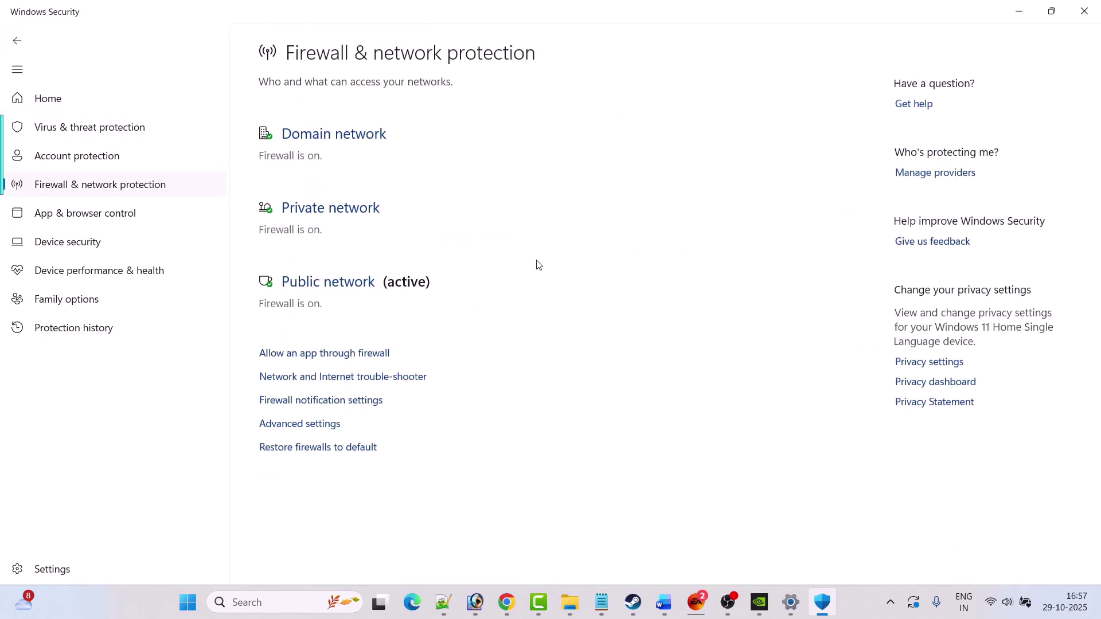
click(338, 355)
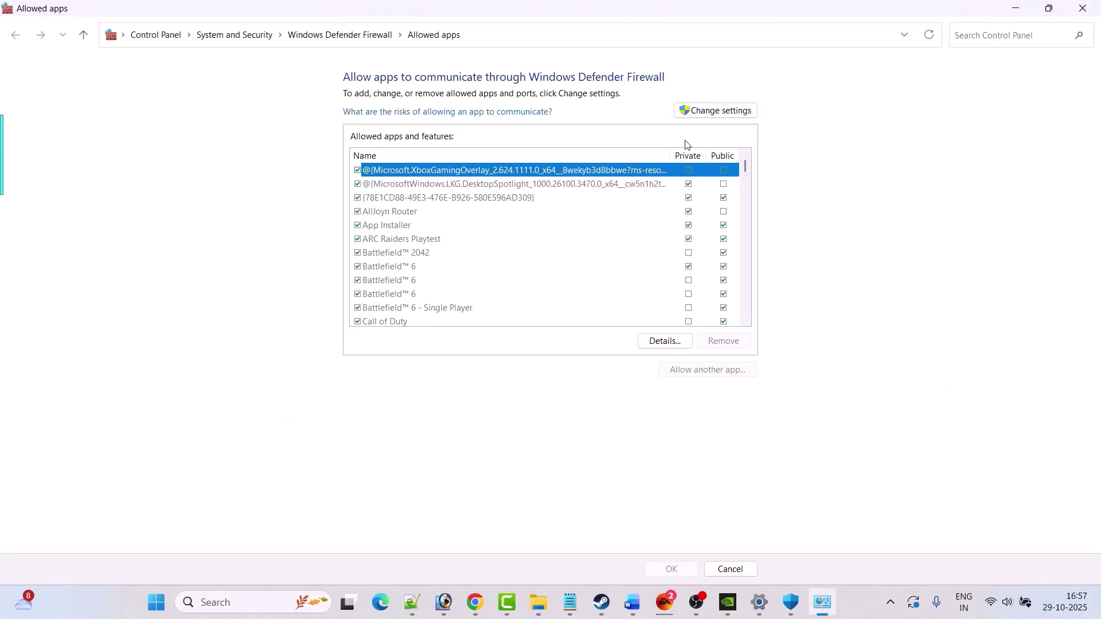
click(740, 369)
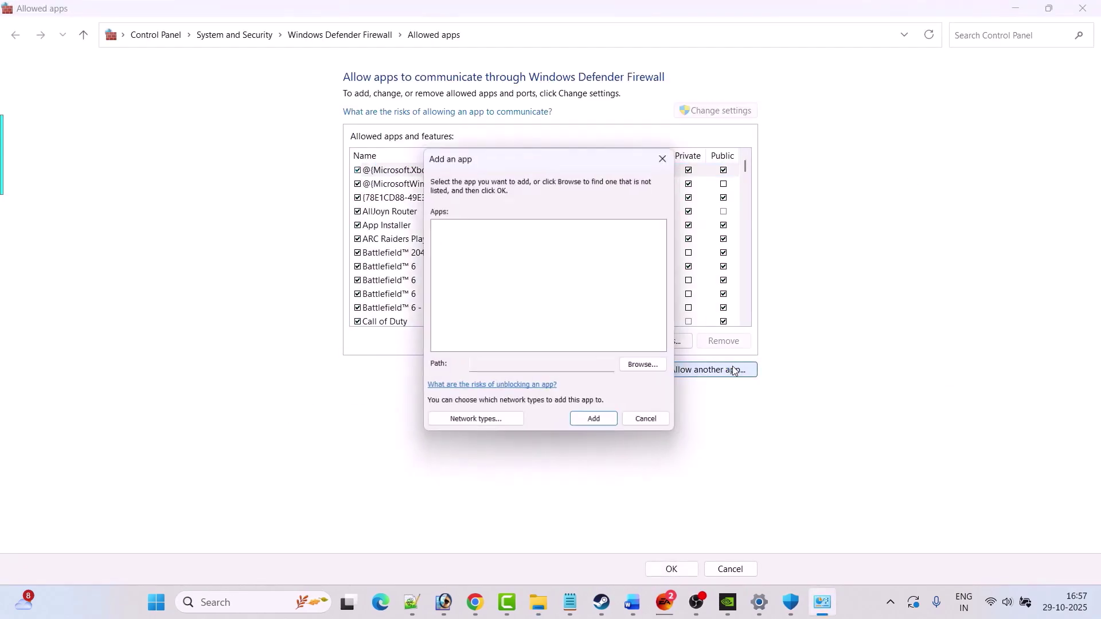
click(645, 368)
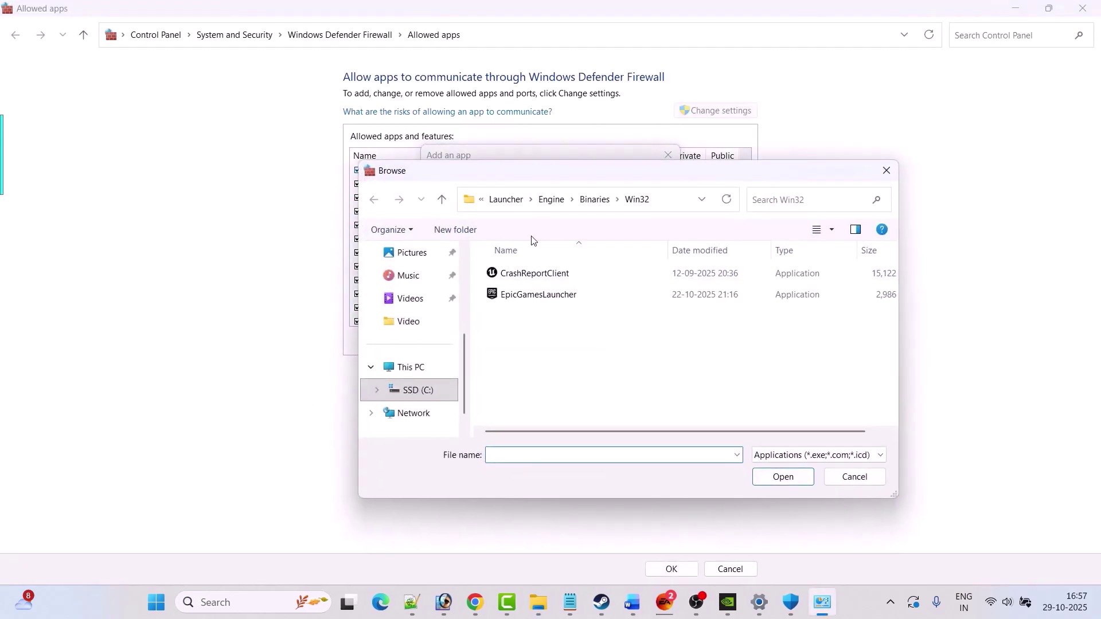
Browse to C:\Program Files (x86)\Steam\steamapps\common\Battlefield 6 and select bf6
click(424, 375)
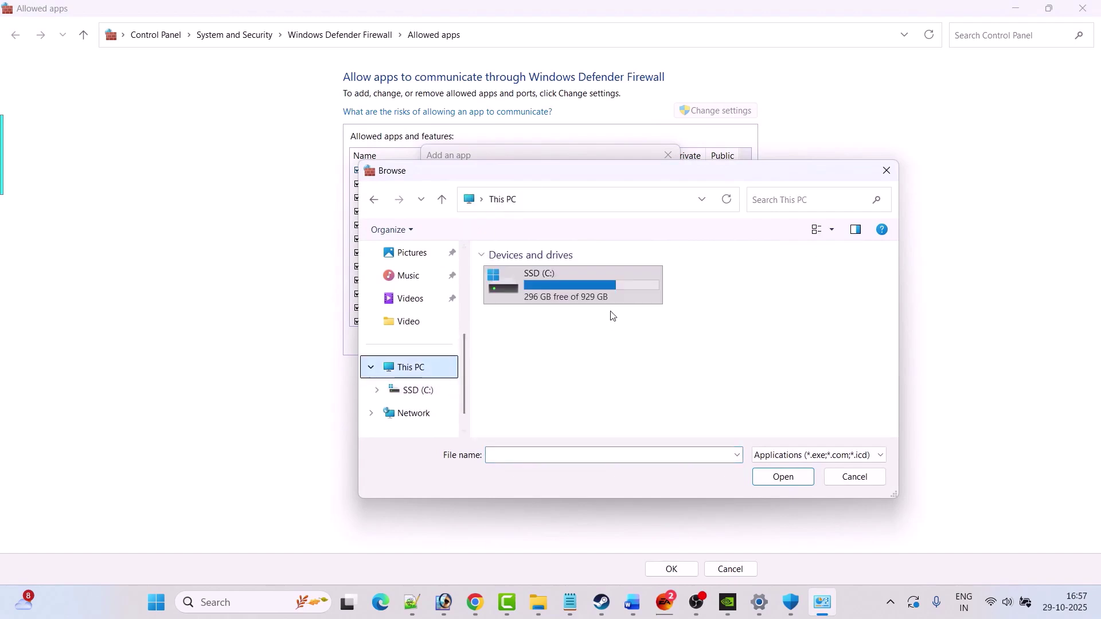
double_click(577, 295)
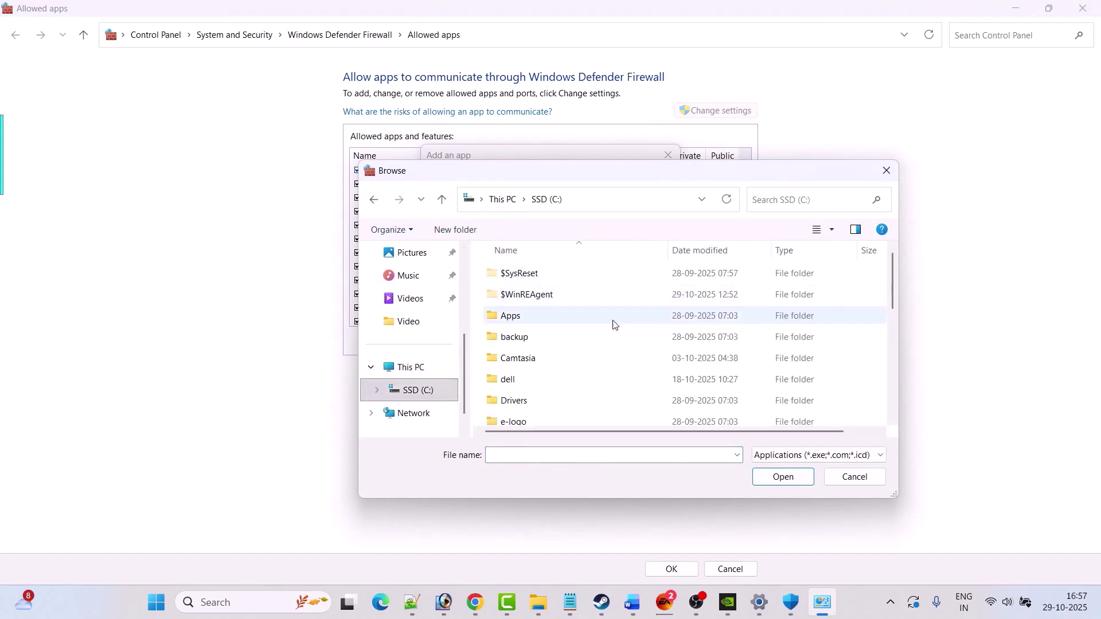
key(Down)
key(Return)
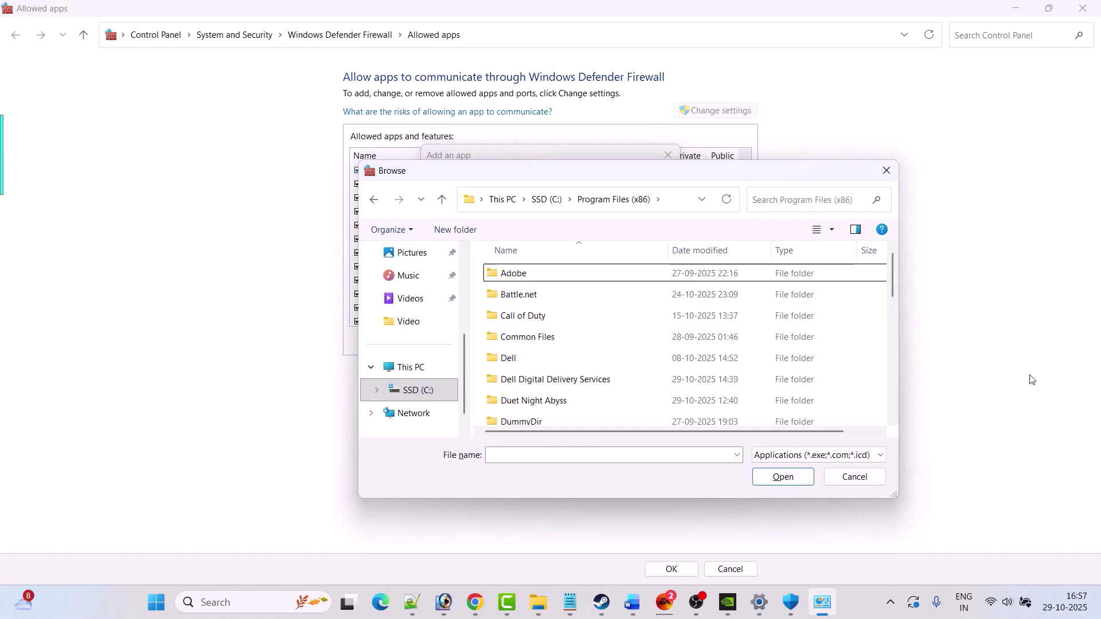
key(s)
key(Return)
key(Down)
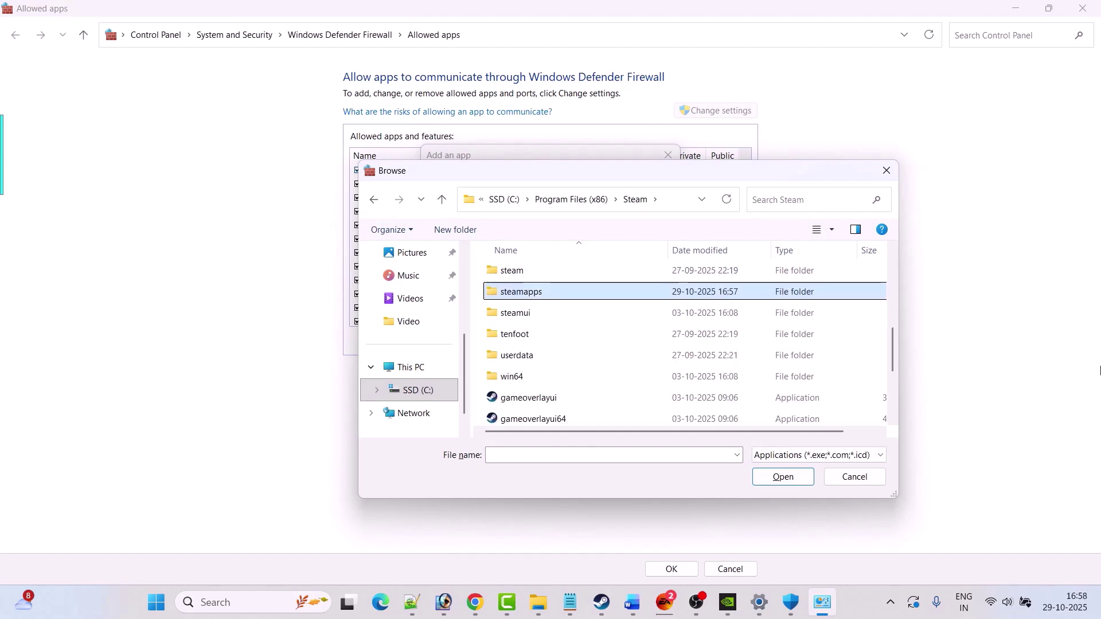
key(Return)
key(Down)
key(Return)
key(Down)
key(Return)
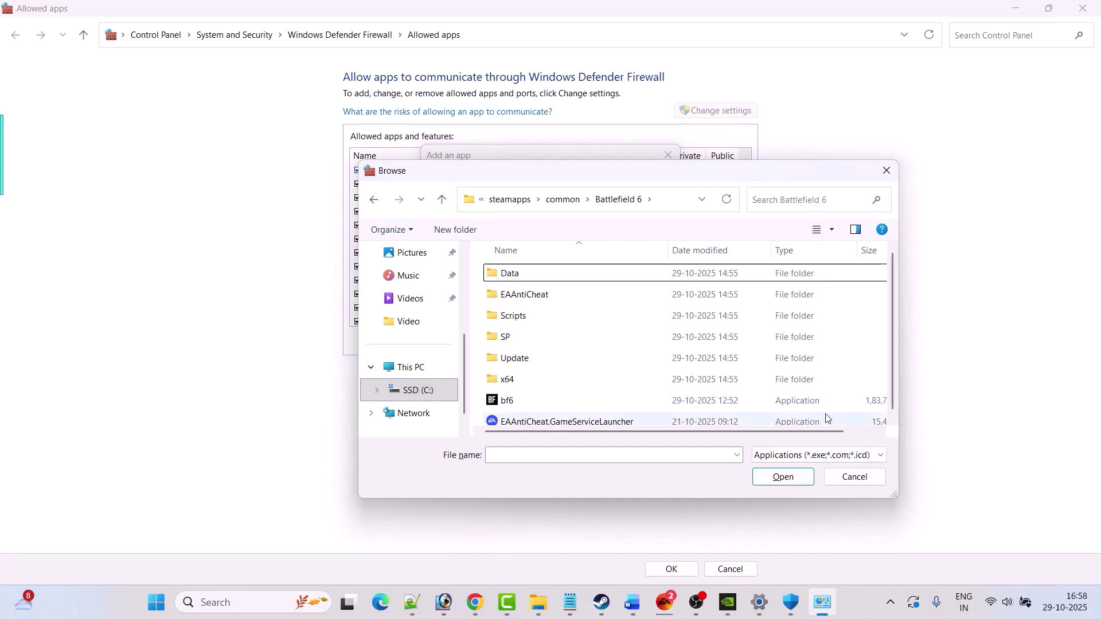
click(533, 402)
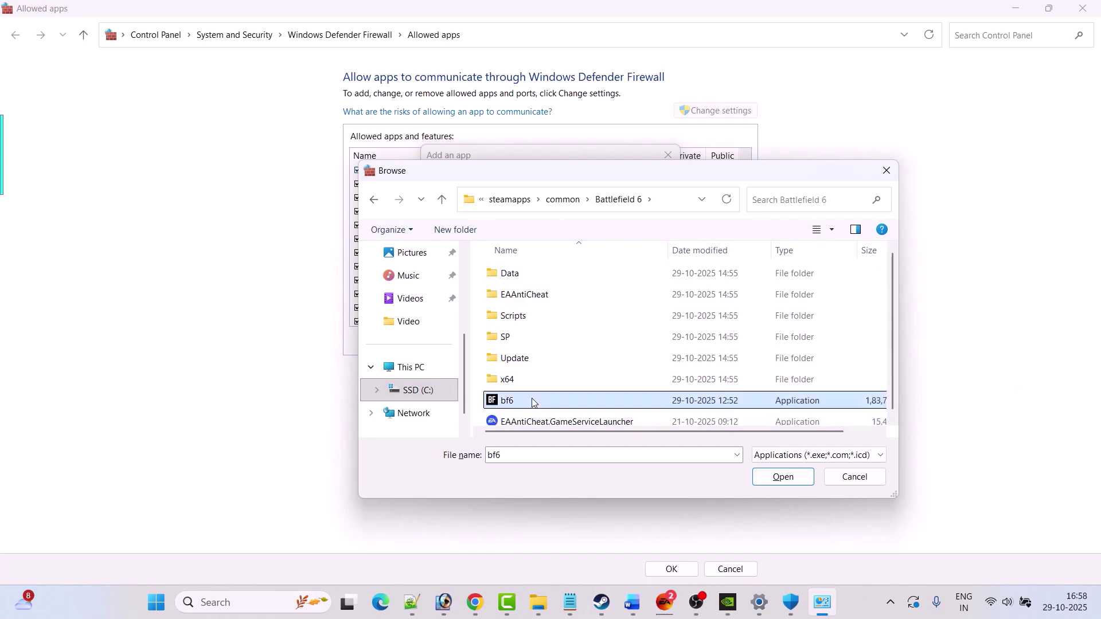
click(782, 480)
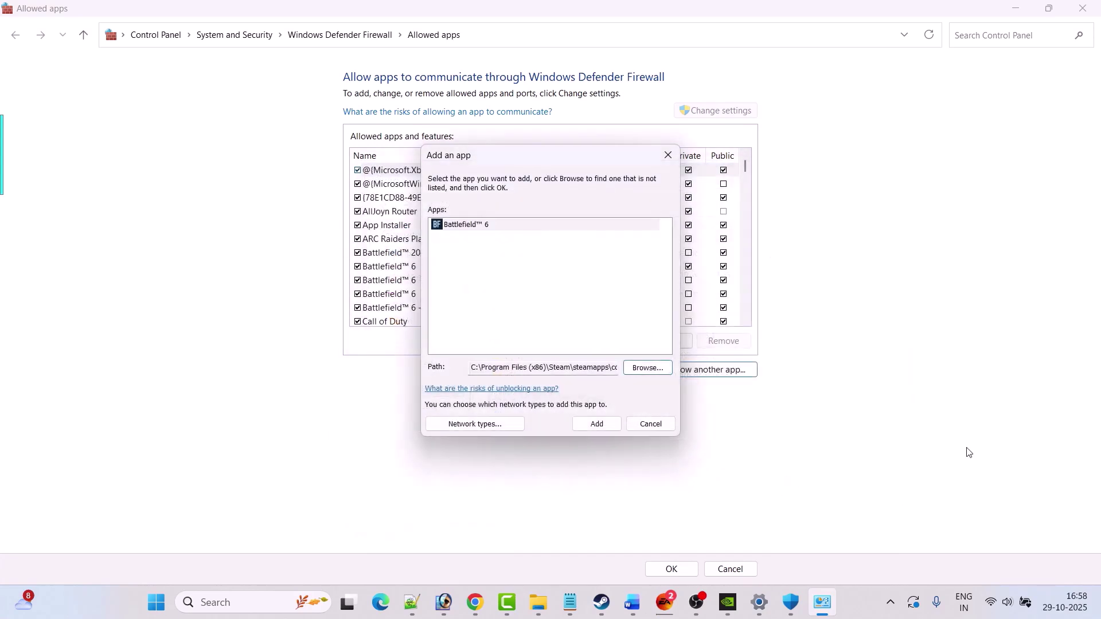
Add Battlefield™ 6, dismiss the already-in-list error, and close the allowed apps window
click(599, 424)
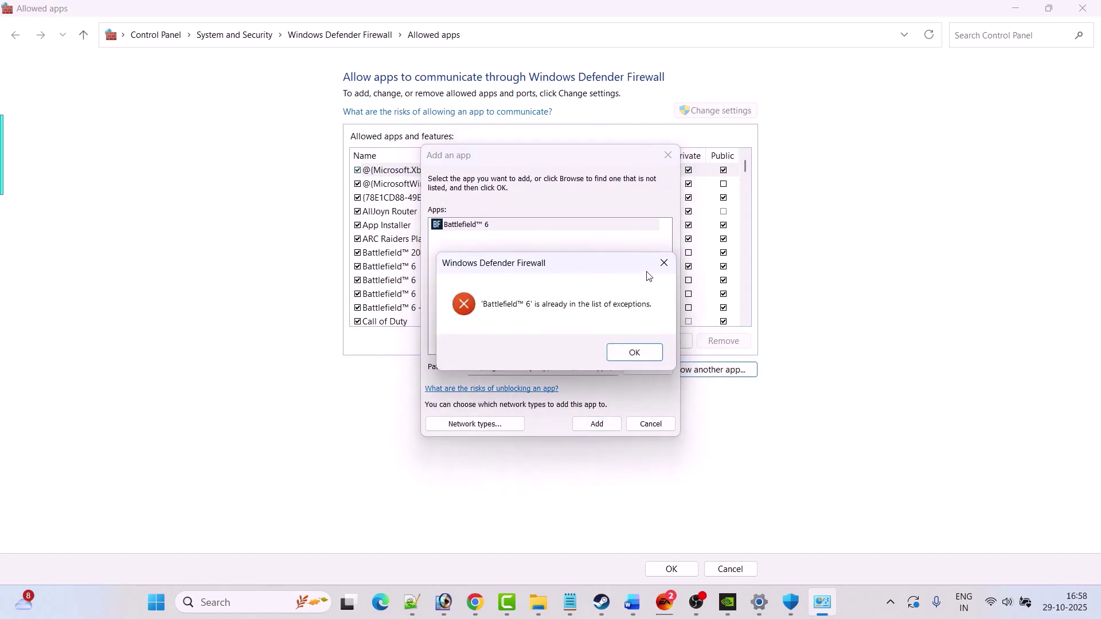
click(664, 262)
click(668, 155)
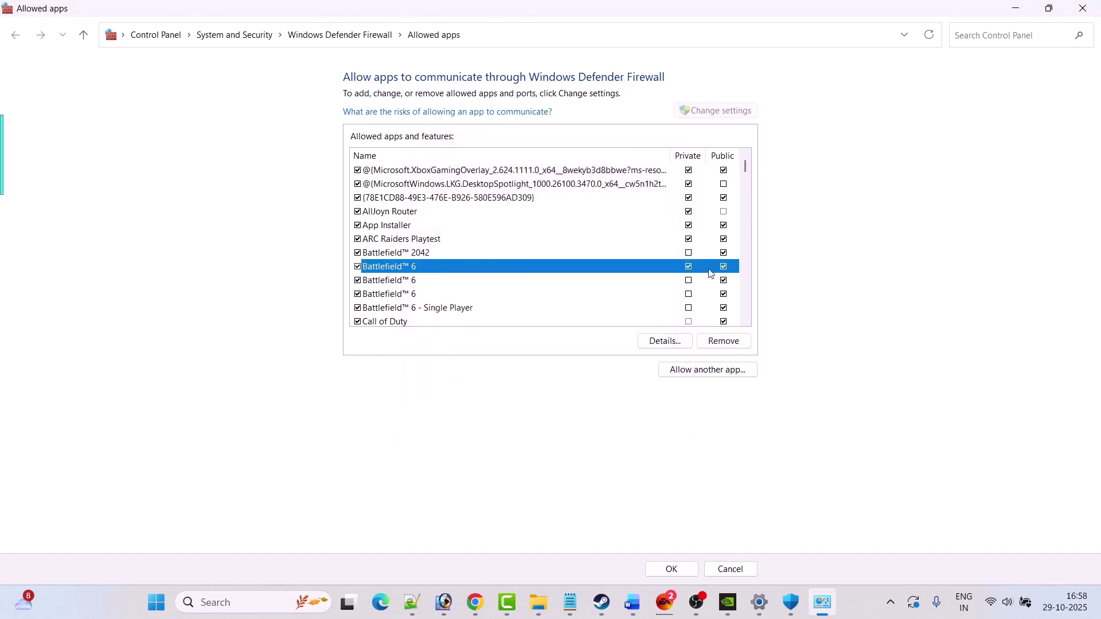
click(660, 569)
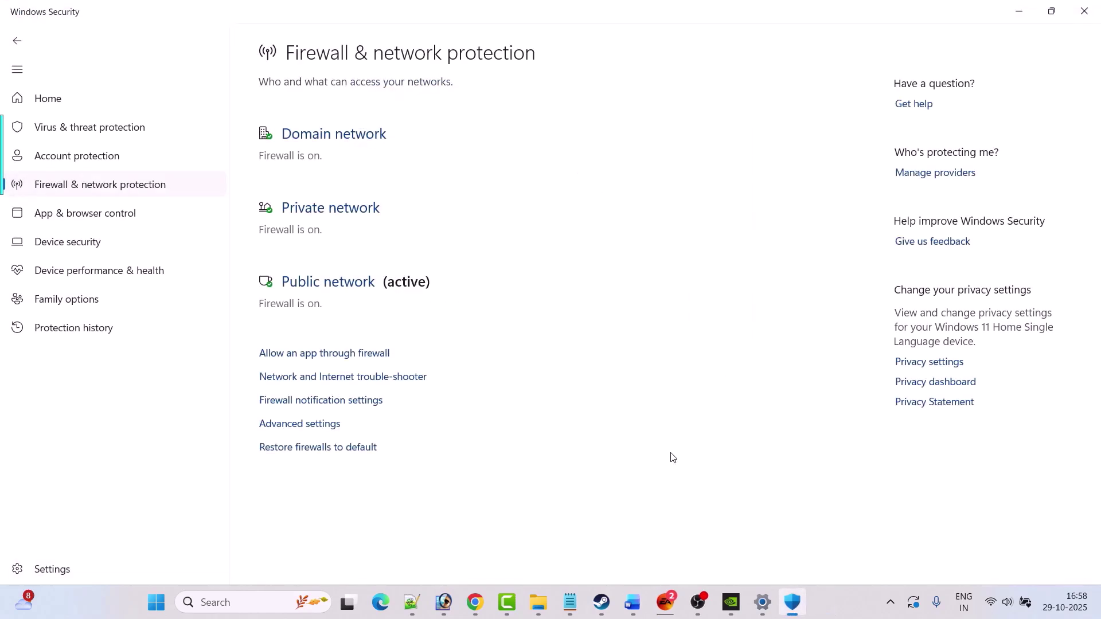
Scroll the Word guide to the 'Fix 12. Verify the game files' heading and highlight it
click(633, 603)
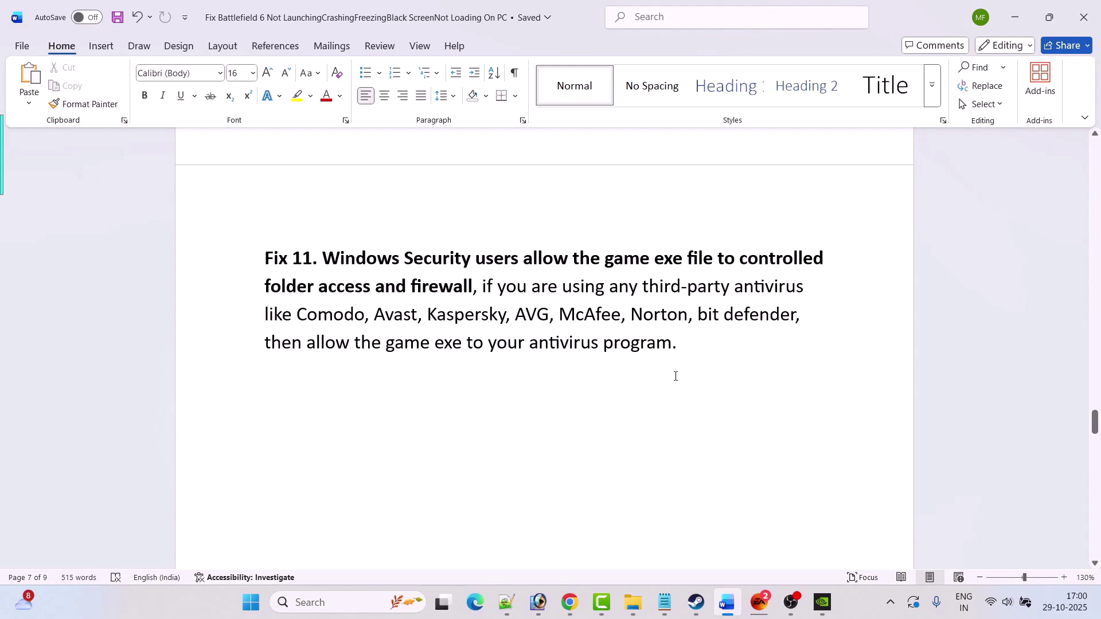
scroll(675, 374, down, 3)
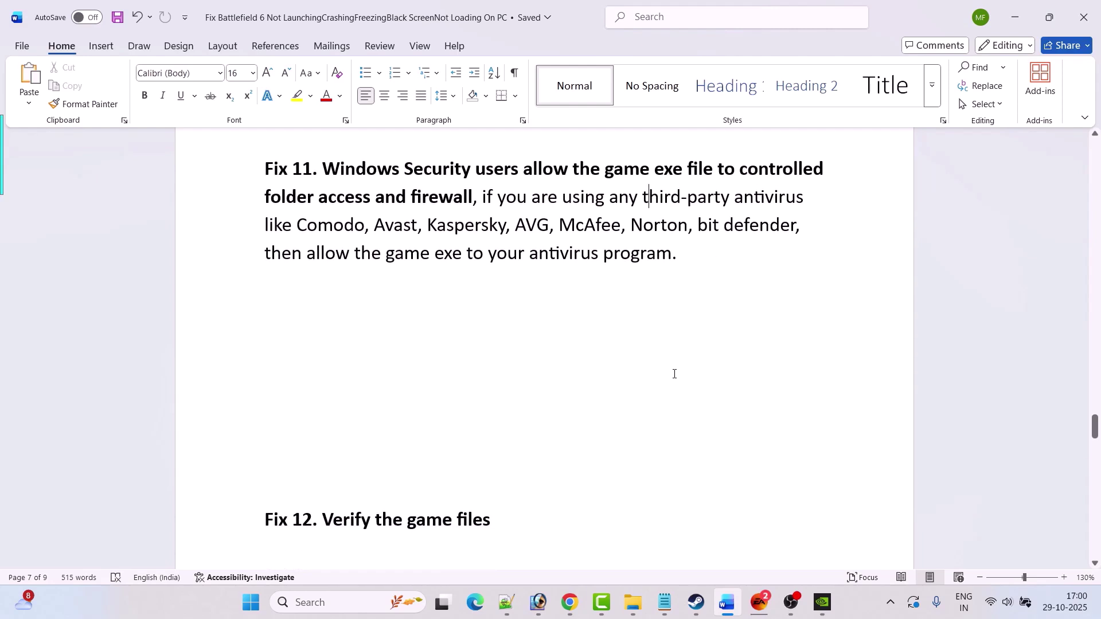
drag(520, 441, 292, 430)
View the Installed Files page of Battlefield™ 6's Steam properties, then close it
click(655, 462)
click(695, 602)
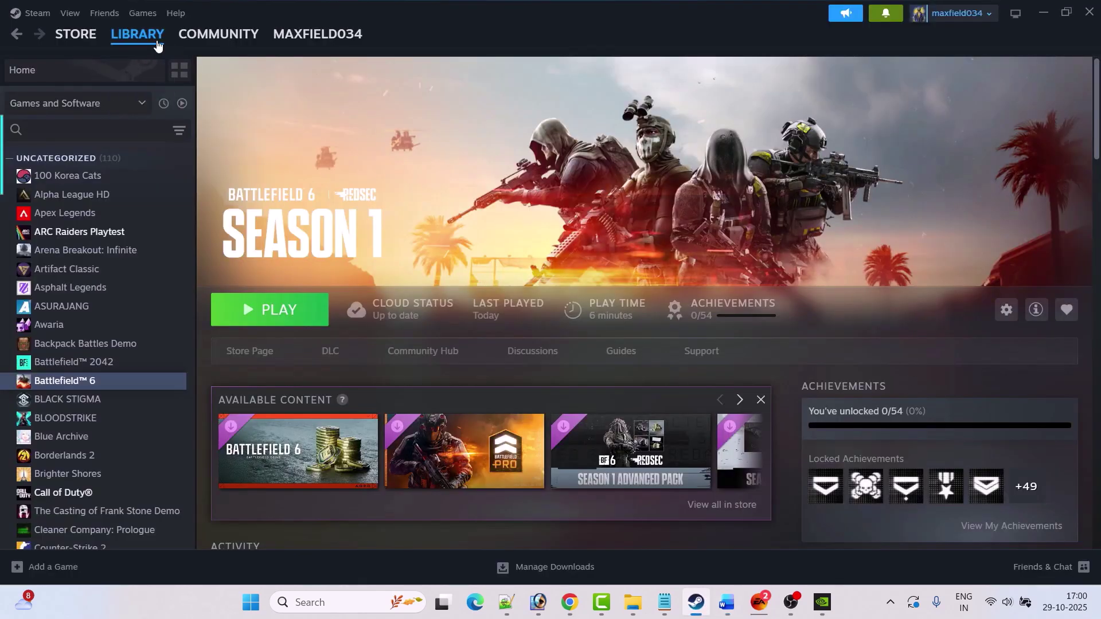
right_click(101, 382)
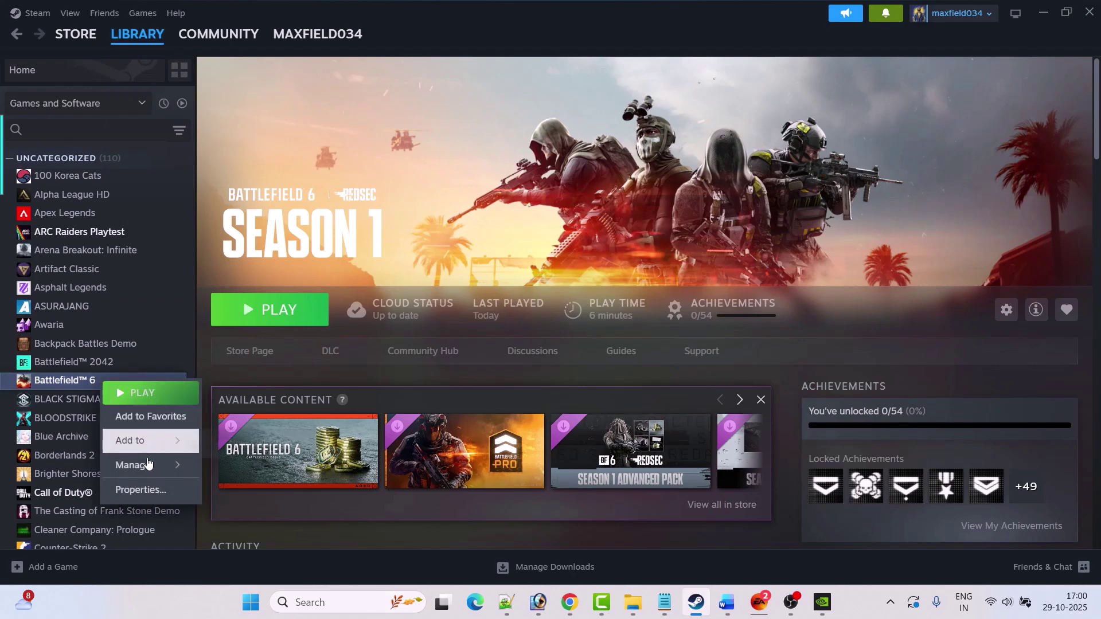
click(143, 489)
click(296, 202)
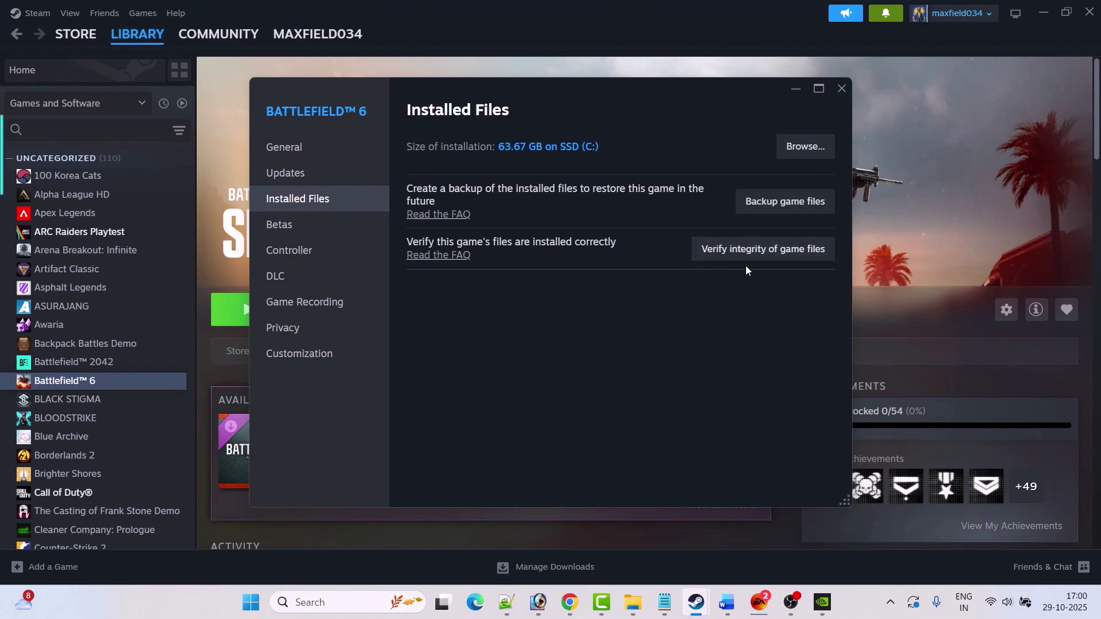
click(841, 89)
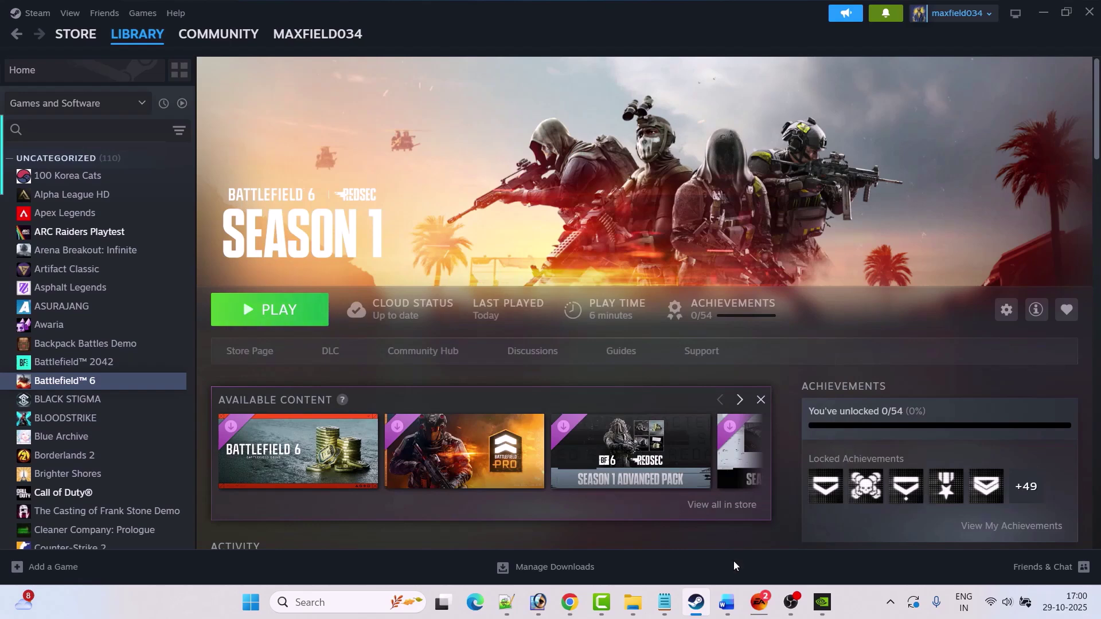
Read Fix 13's Install Visual C++ Files heading and its download link in the guide
click(726, 602)
scroll(427, 394, down, 5)
drag(514, 347, 322, 347)
drag(434, 409, 256, 385)
Download the x86 Visual C++ 2015-2022 redistributable from the Microsoft Learn page
click(582, 459)
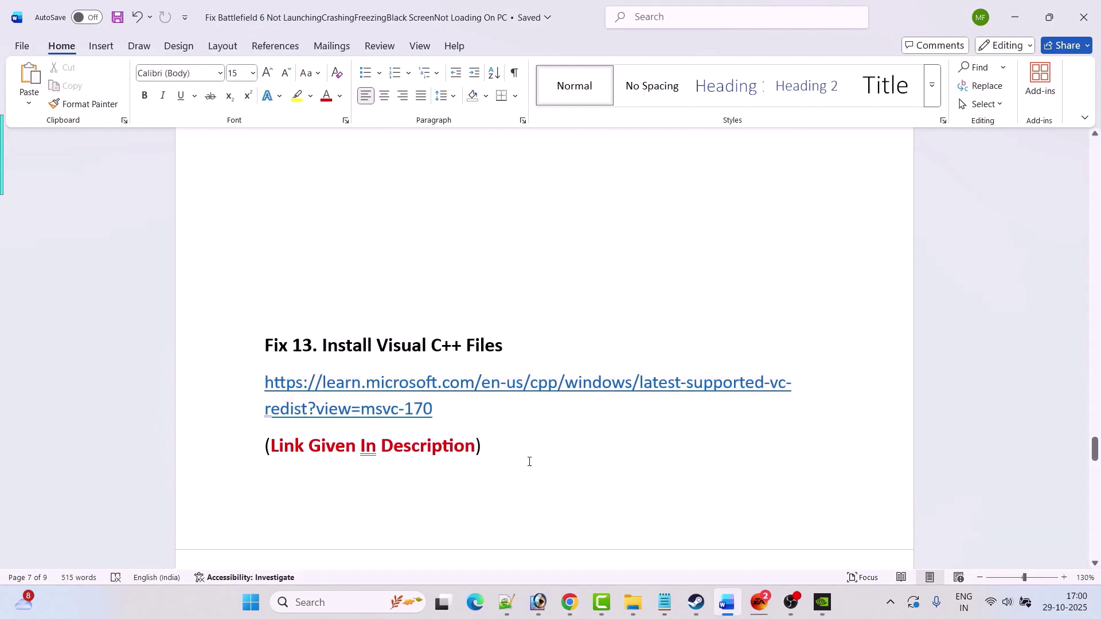
key(alt+Tab)
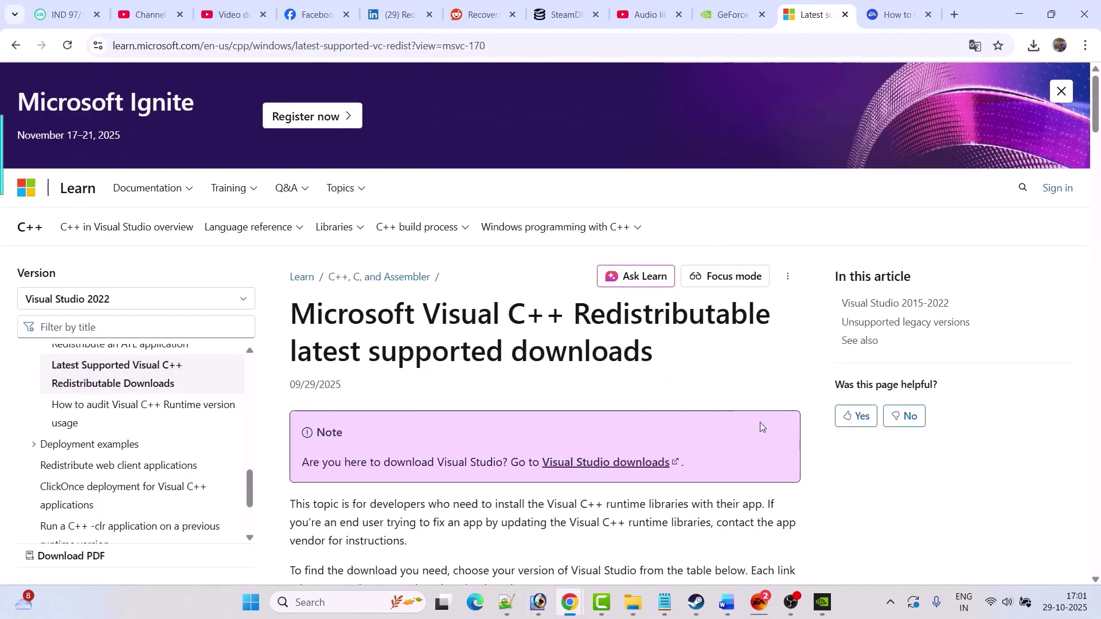
scroll(743, 398, down, 15)
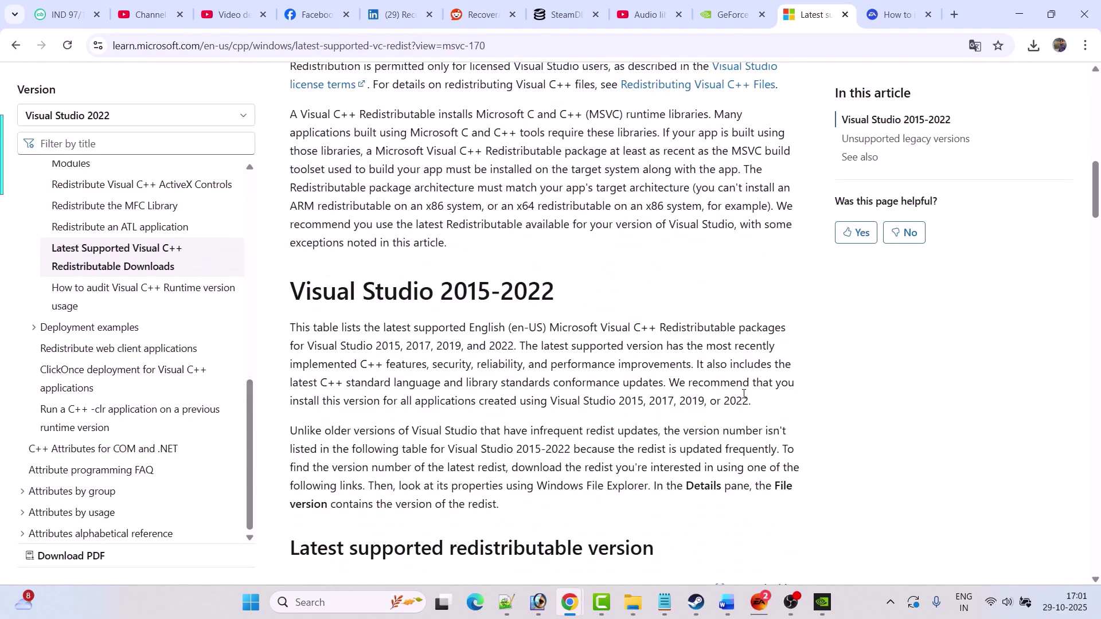
click(446, 363)
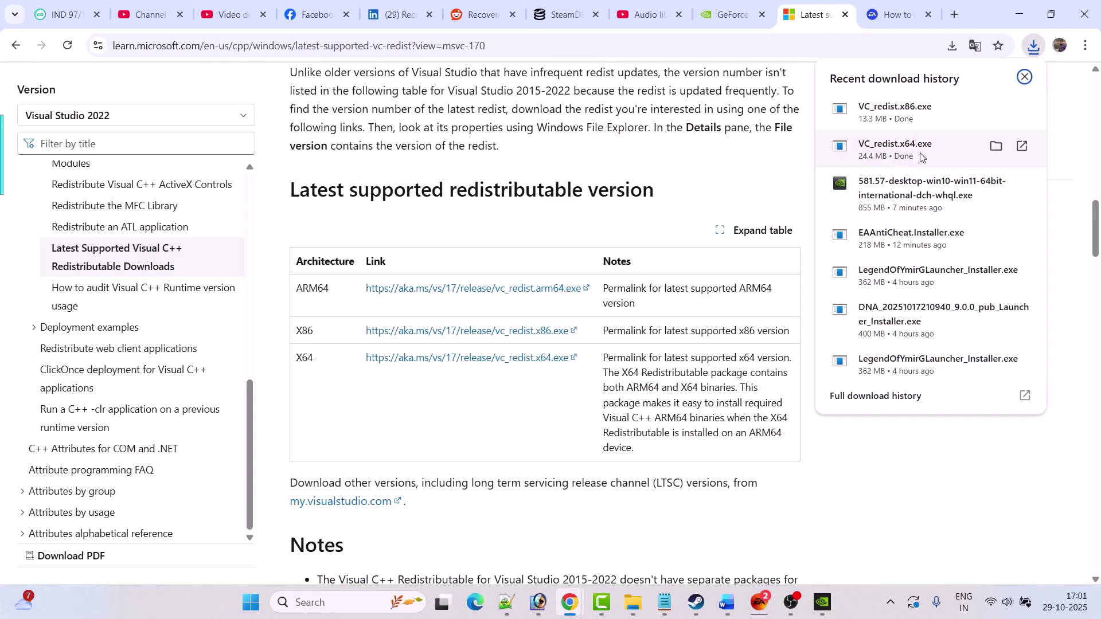
Run and close the x64 and x86 VC_redist installers, then return to the Word notes
click(922, 156)
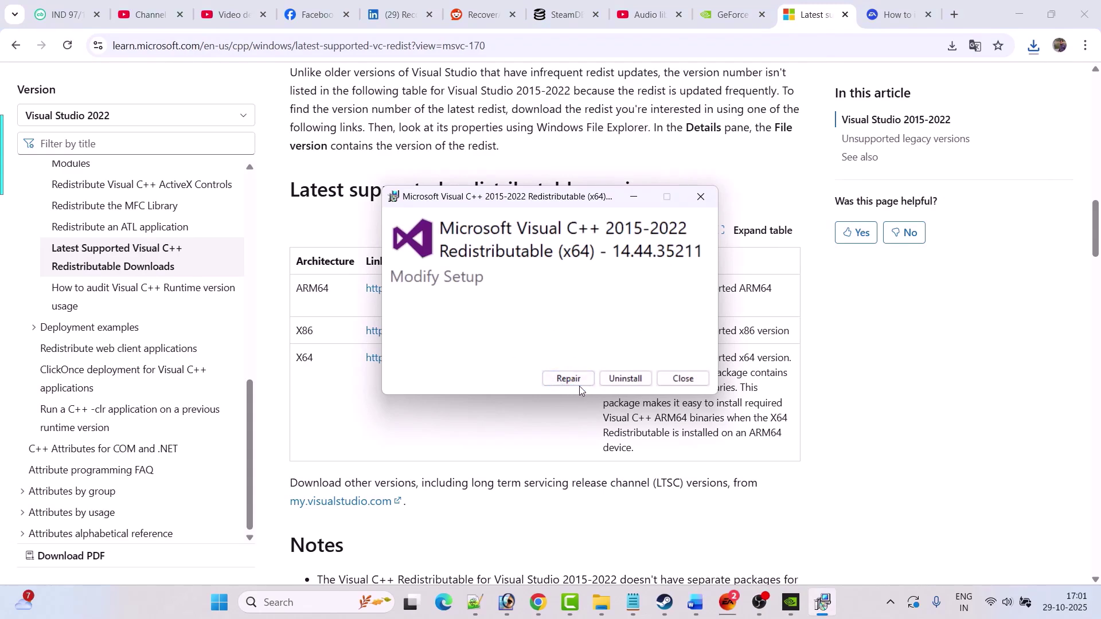
click(701, 196)
click(1034, 45)
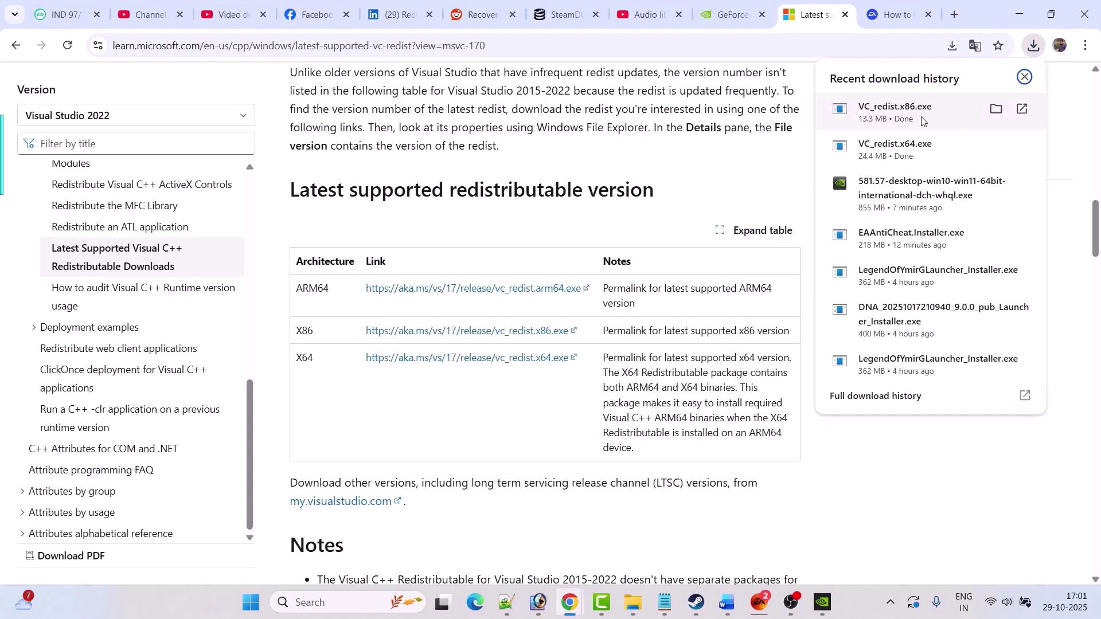
click(923, 120)
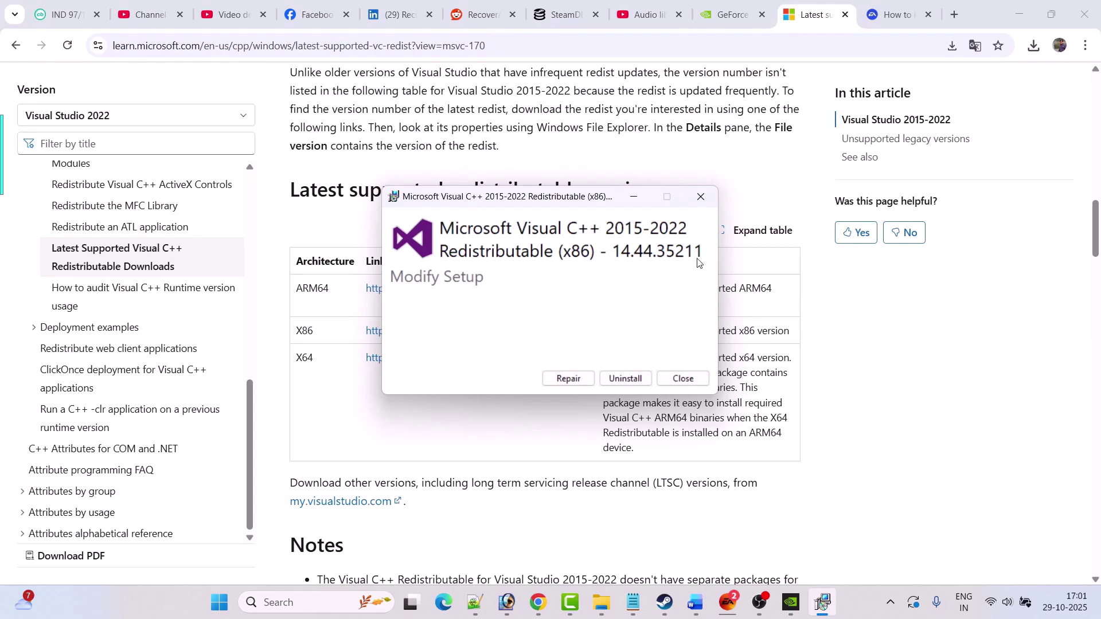
click(701, 196)
click(696, 602)
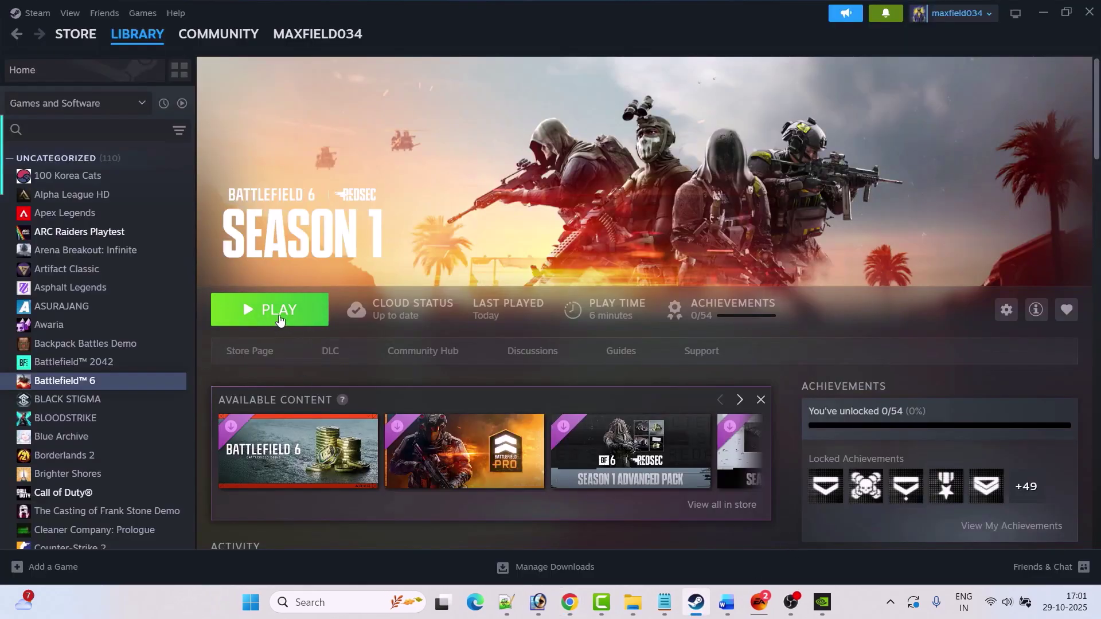
click(726, 602)
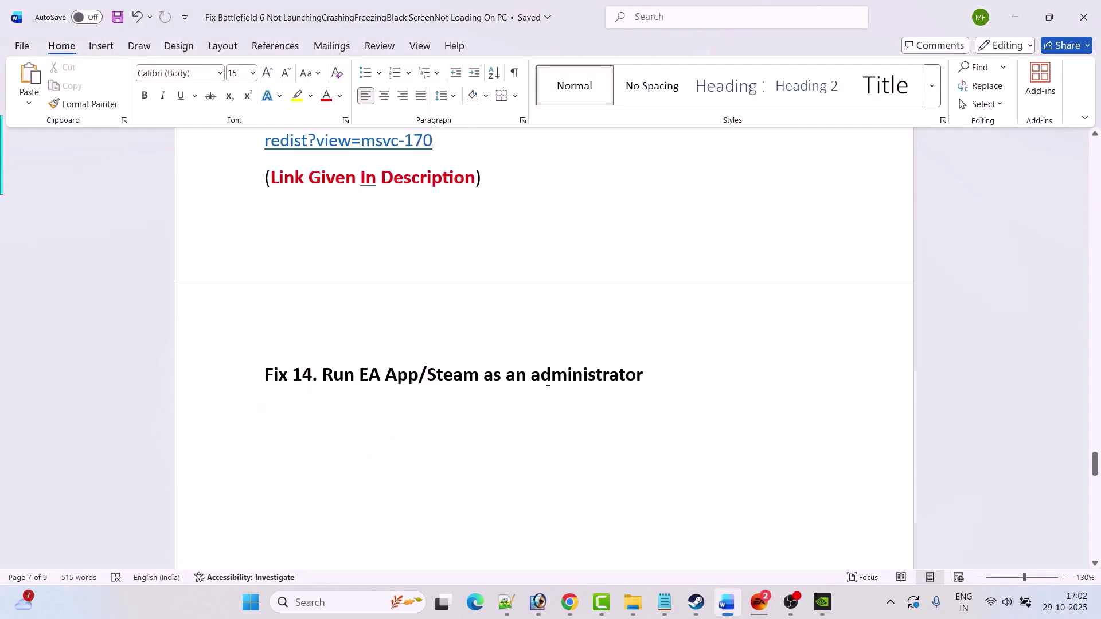
Launch Steam as administrator from Windows Search, then search for 'ea'
click(325, 609)
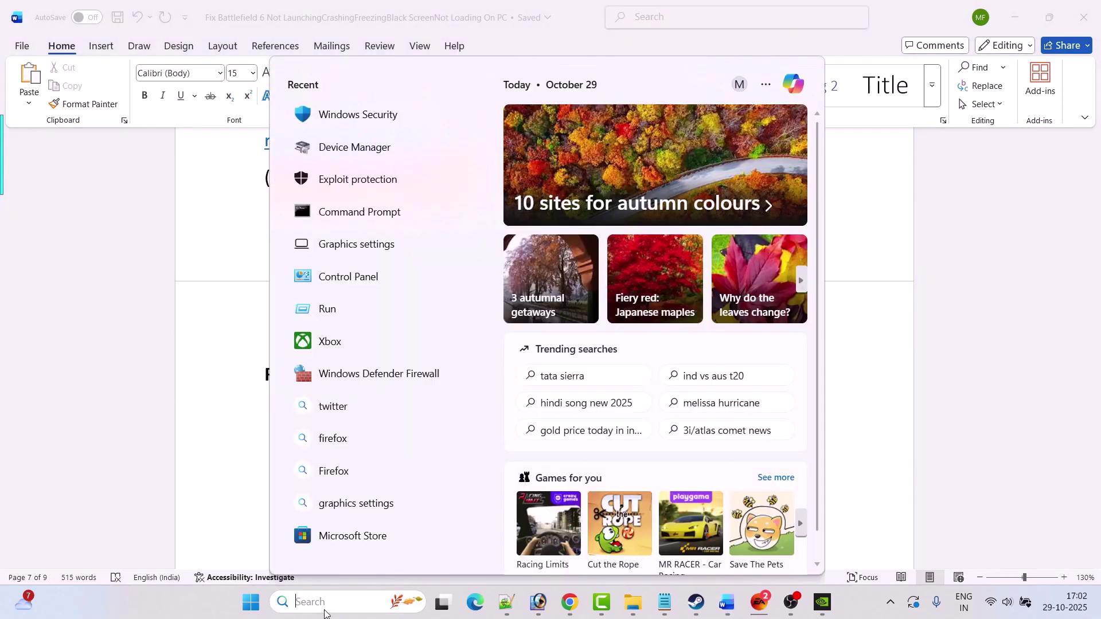
text(steam)
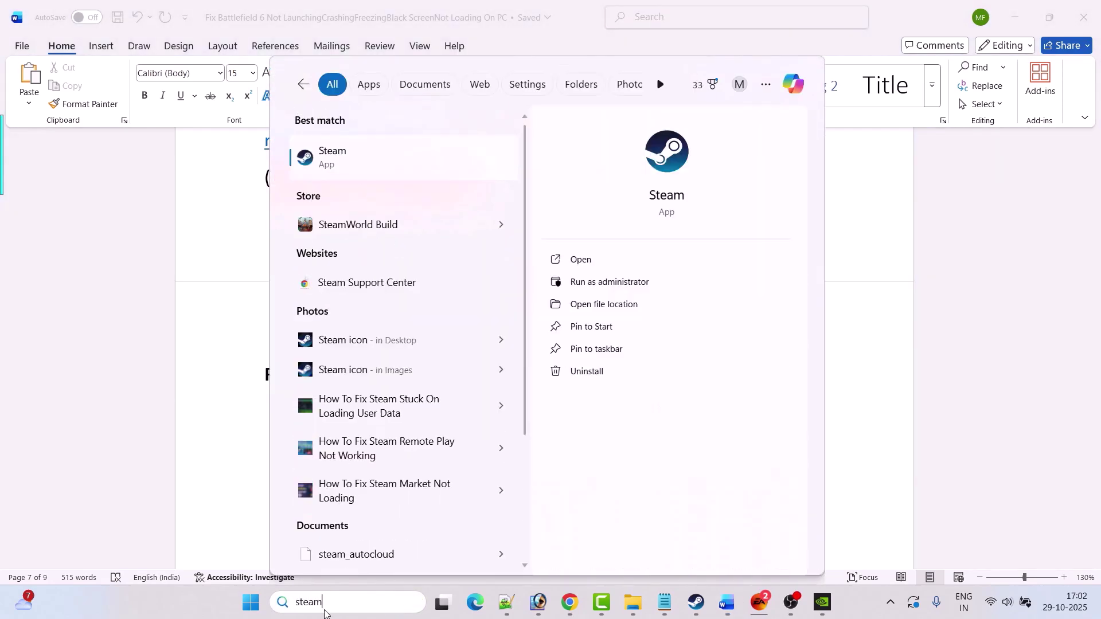
click(650, 280)
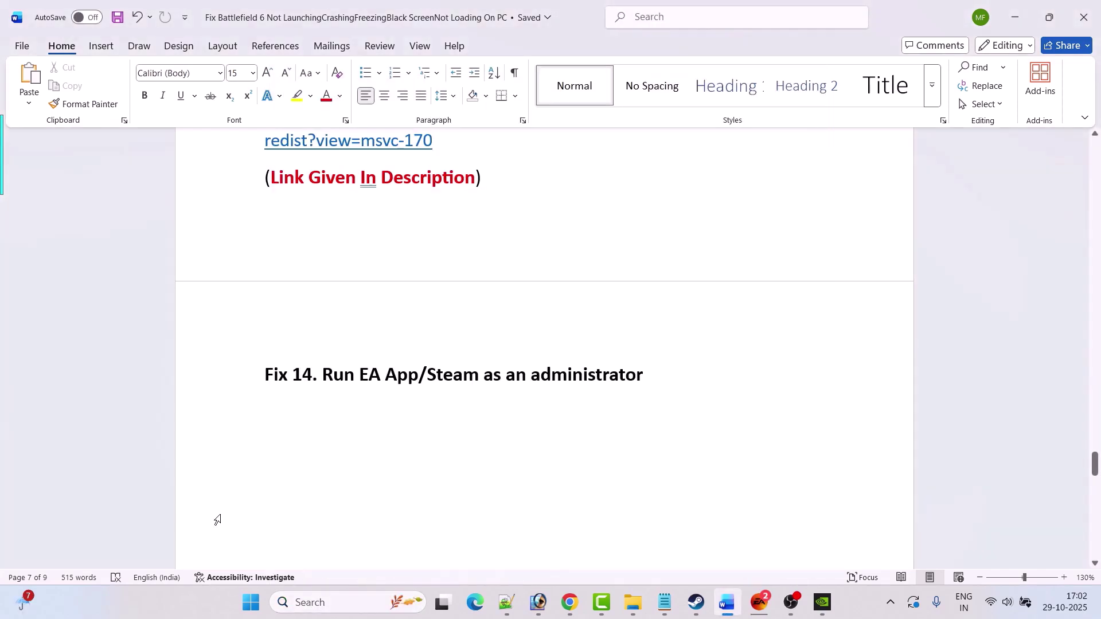
click(343, 603)
text(ea)
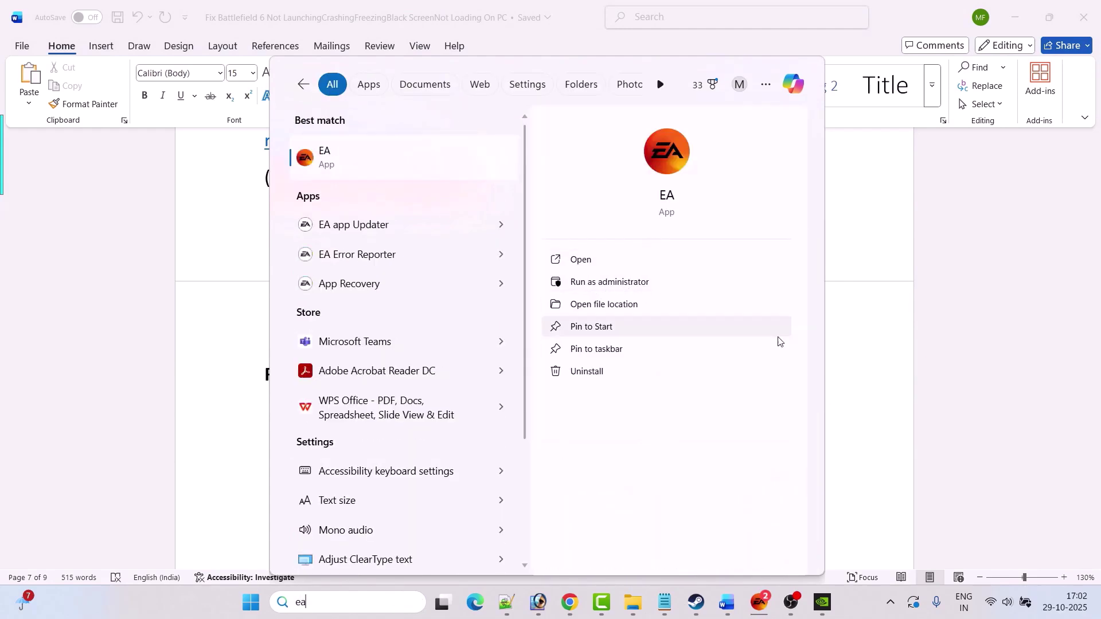
Scroll the notes to Fix 15: Turn OFF Overlay, then bring Steam's library forward
click(837, 385)
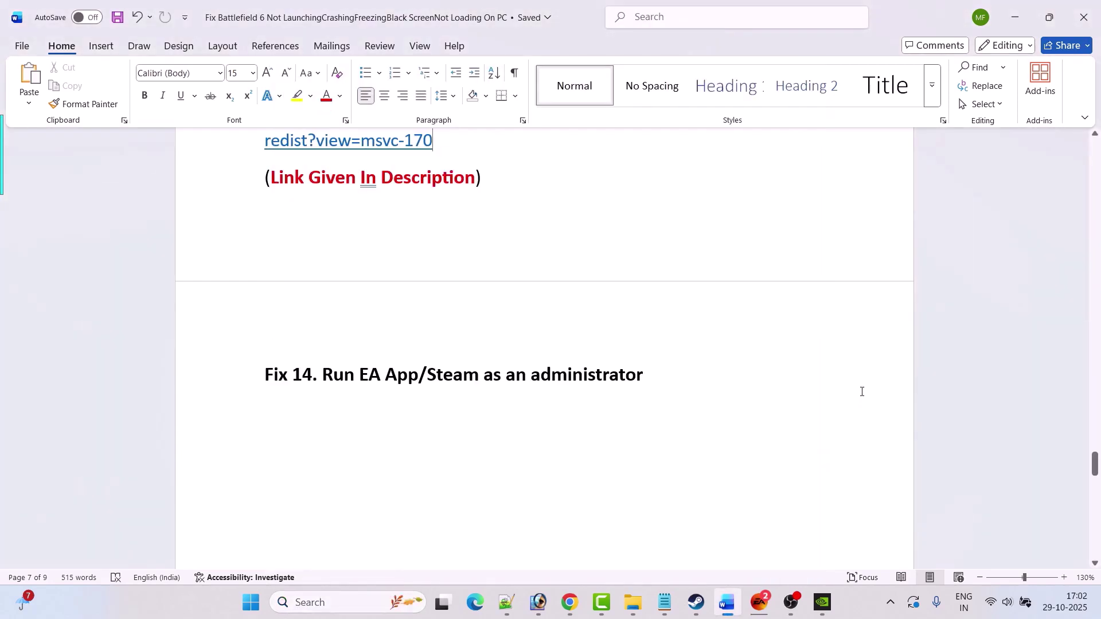
scroll(516, 401, down, 3)
click(516, 402)
drag(491, 465, 263, 465)
click(581, 480)
click(696, 602)
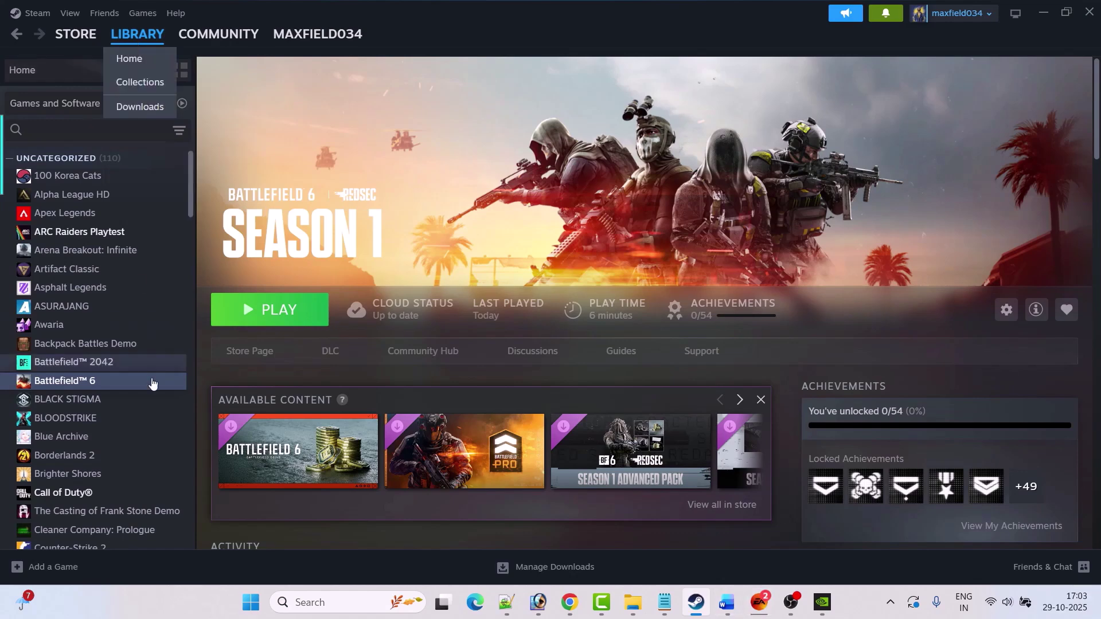
Uncheck 'Enable the Steam Overlay while in-game' in Battlefield 6's Properties, then bring up the EA app
right_click(118, 383)
click(178, 495)
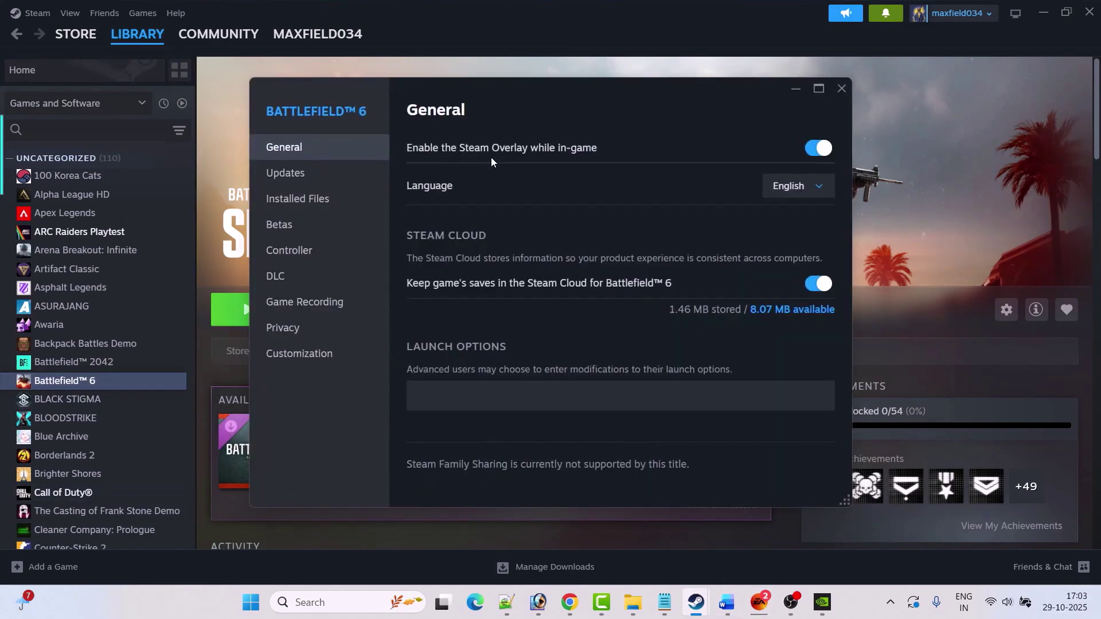
click(804, 151)
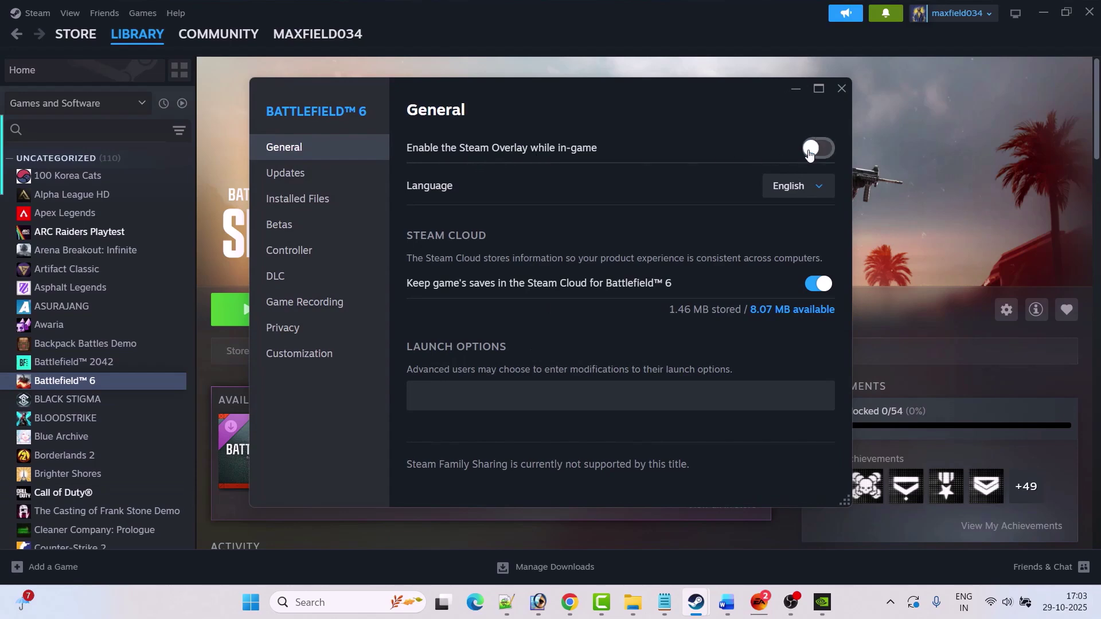
click(843, 88)
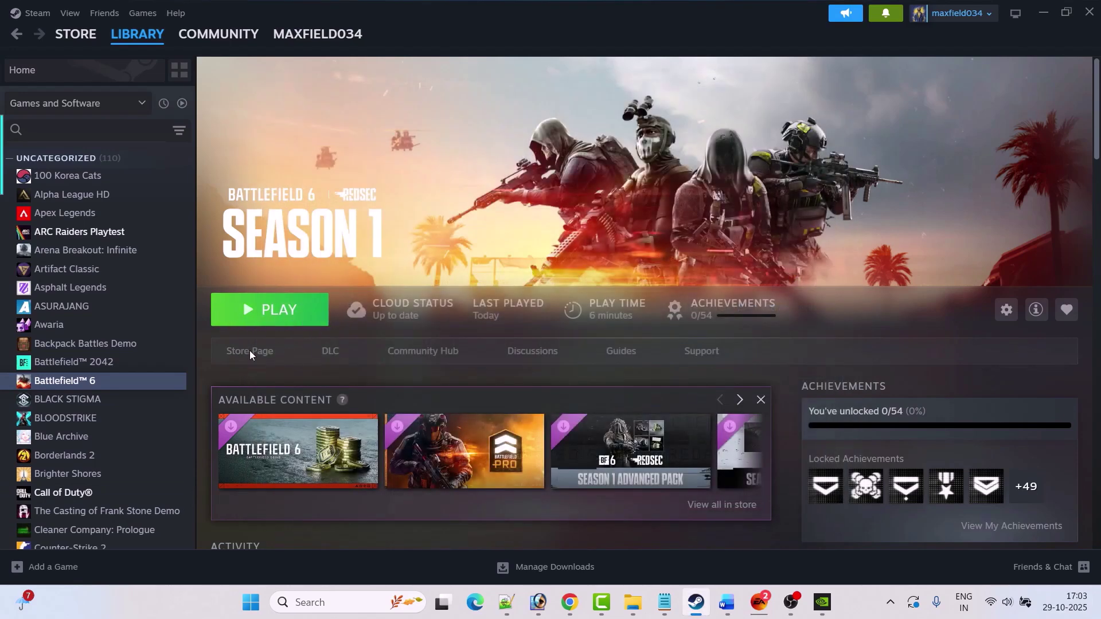
click(759, 602)
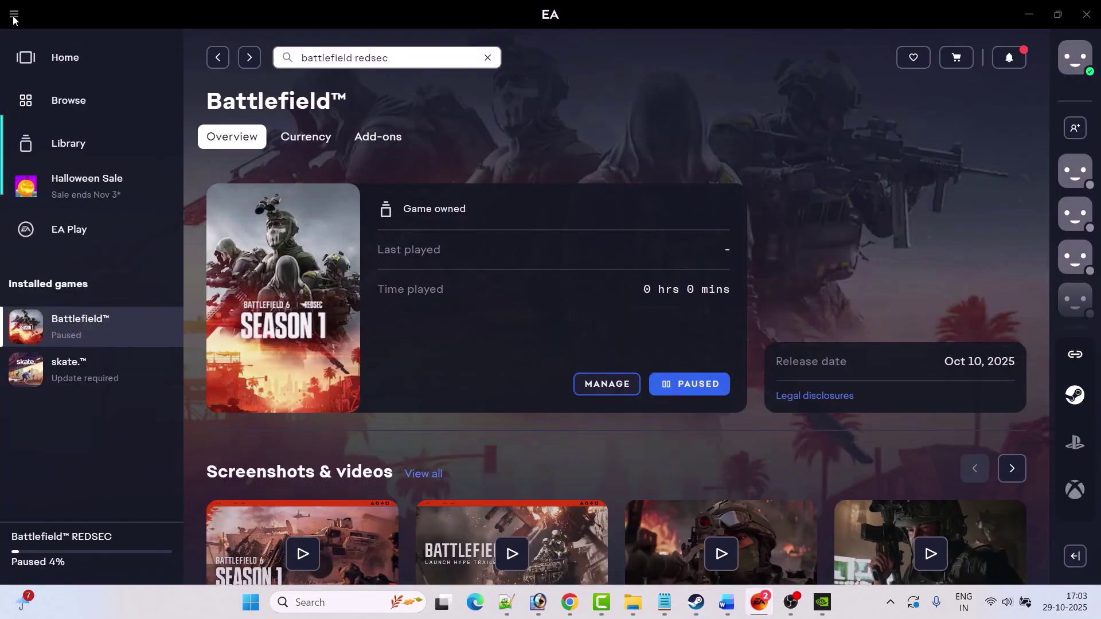
Switch off 'Enable in-game overlay' under EA app Settings > Application, confirm Turn Off, and return to Word
click(14, 16)
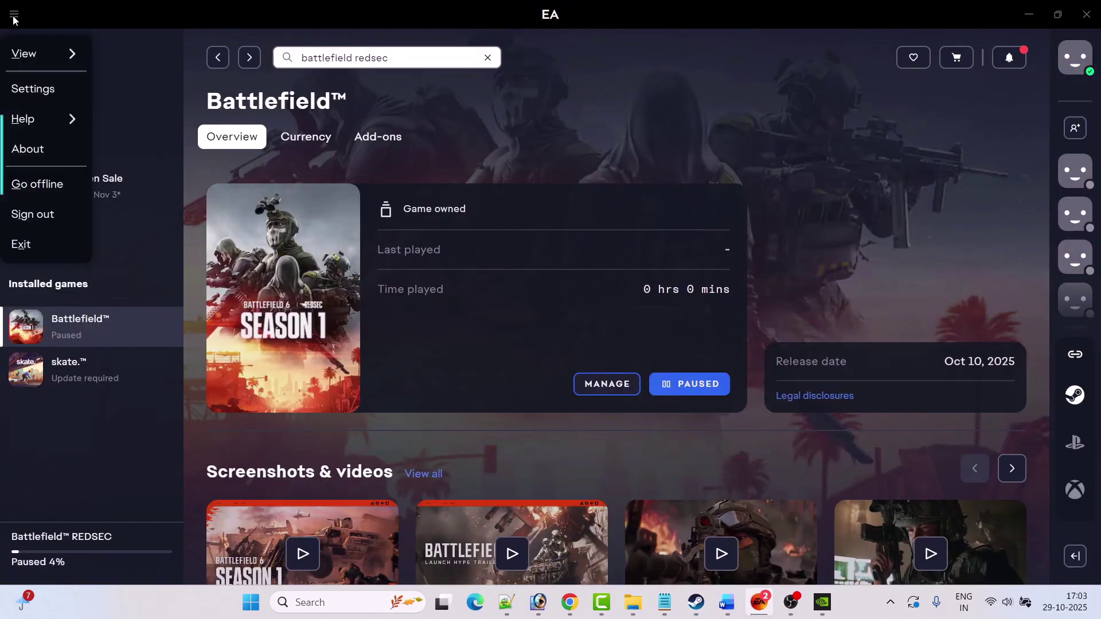
click(50, 97)
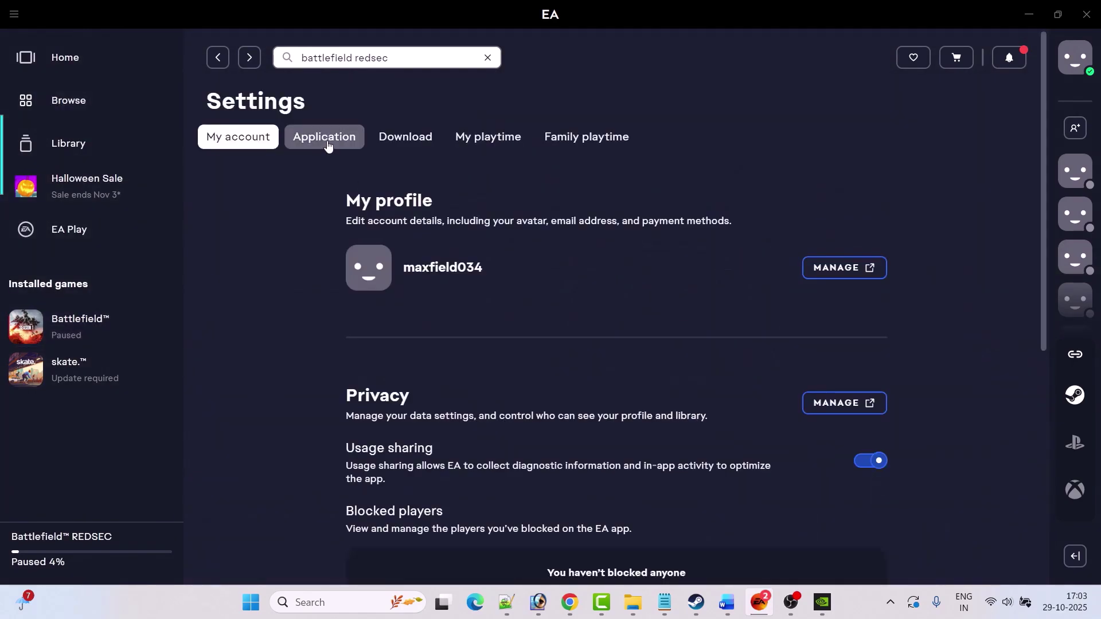
click(326, 148)
scroll(641, 342, down, 8)
scroll(641, 343, down, 2)
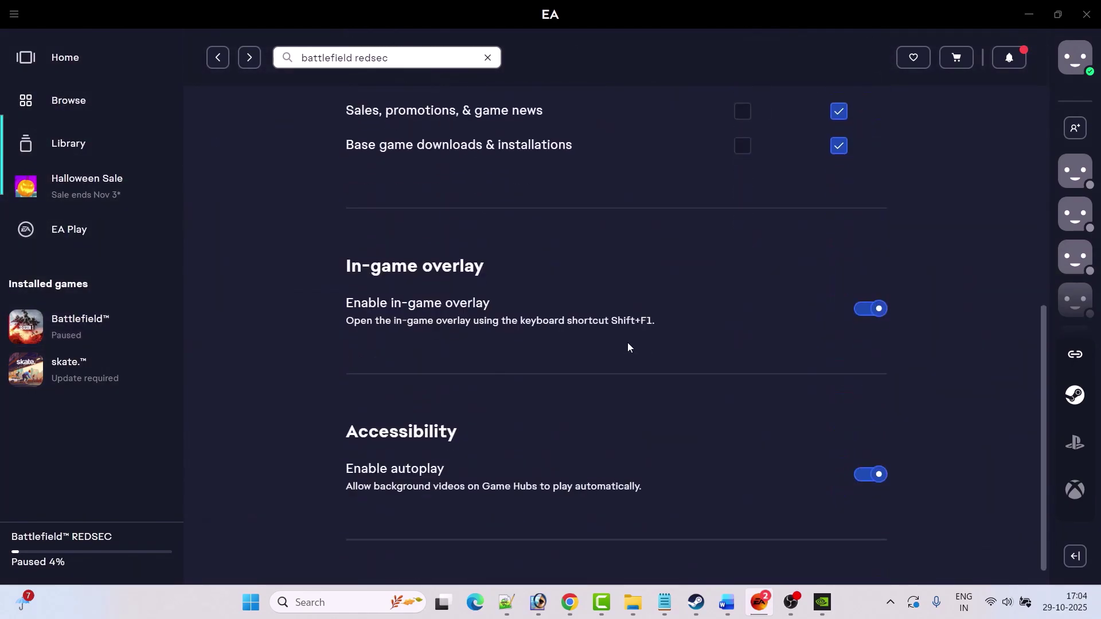
click(864, 313)
click(706, 359)
key(alt+Tab)
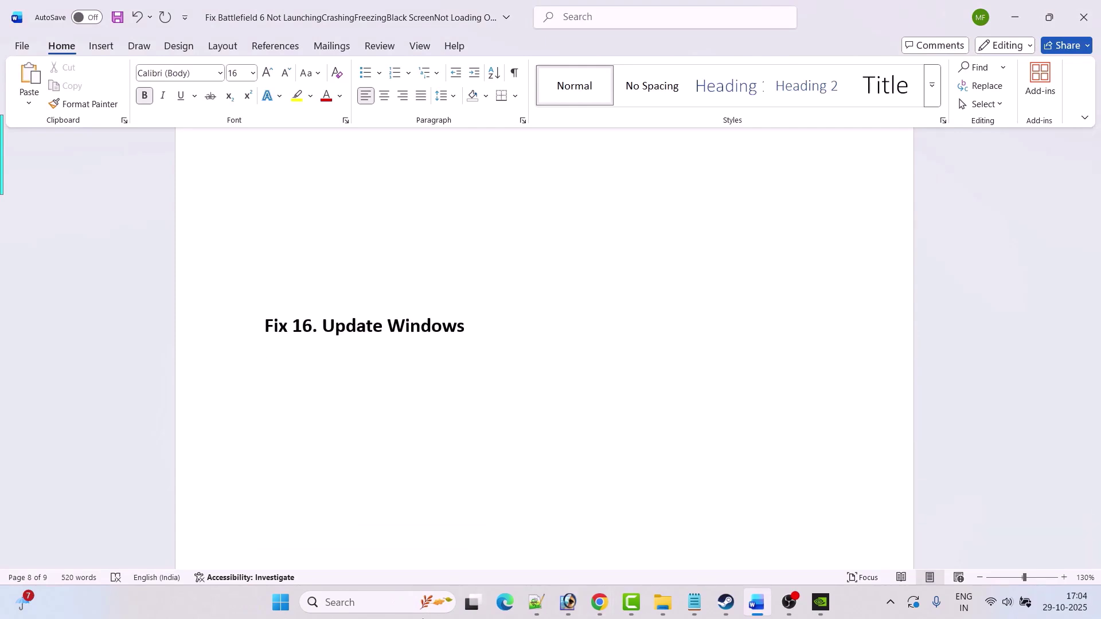
Retry the failed 2025-10 cumulative update on the Windows Update settings page
click(281, 602)
click(377, 262)
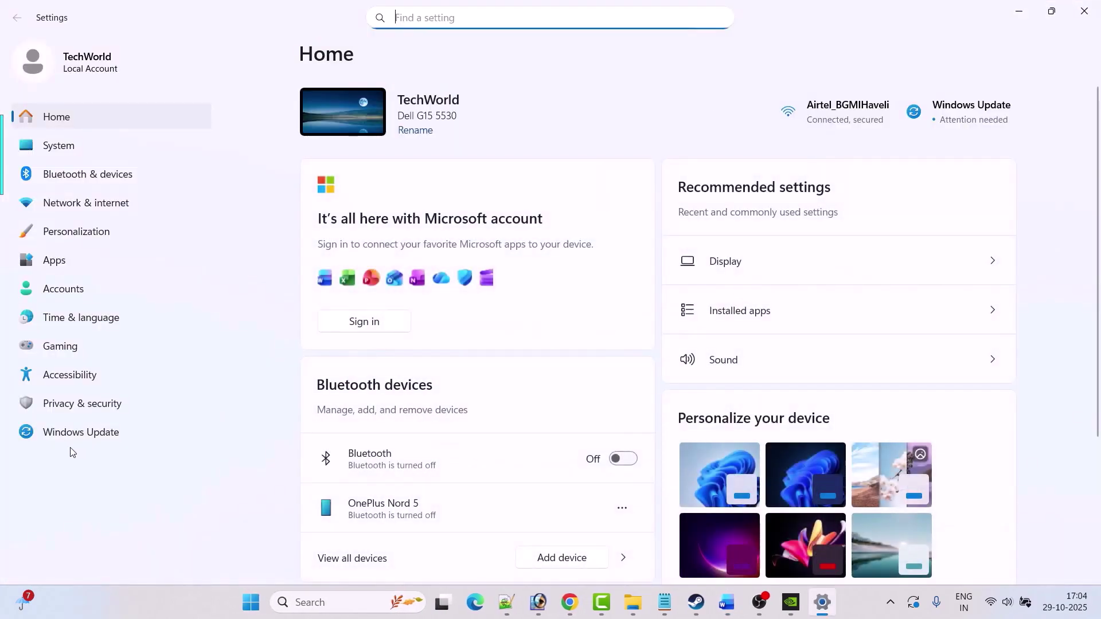
click(82, 440)
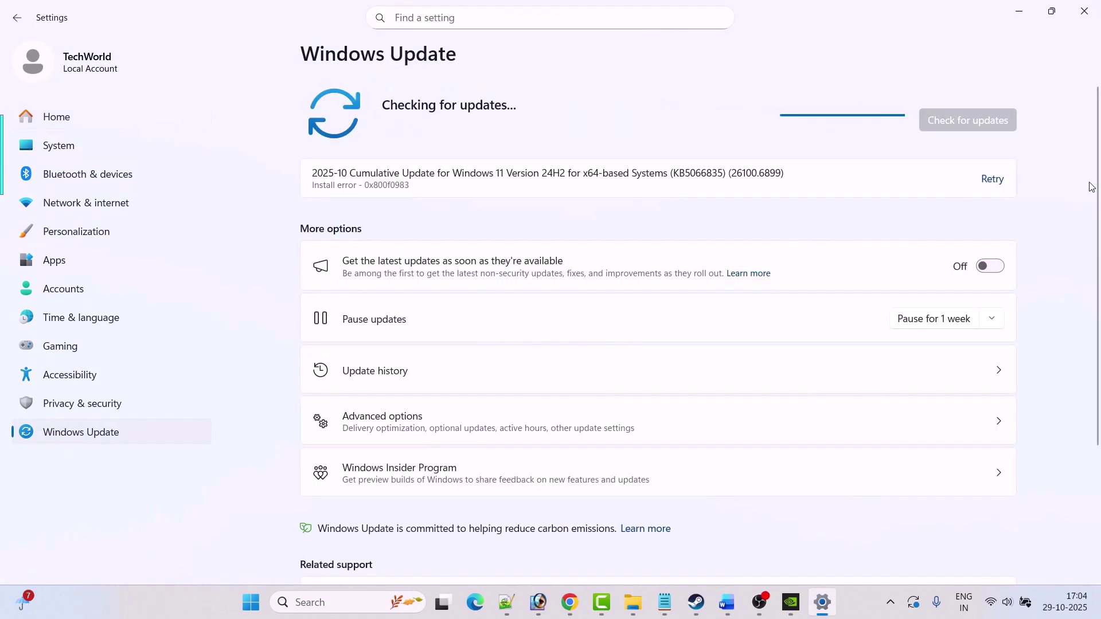
click(984, 181)
Check the Start menu's power options without restarting, then return to the Word notes
click(250, 602)
click(728, 552)
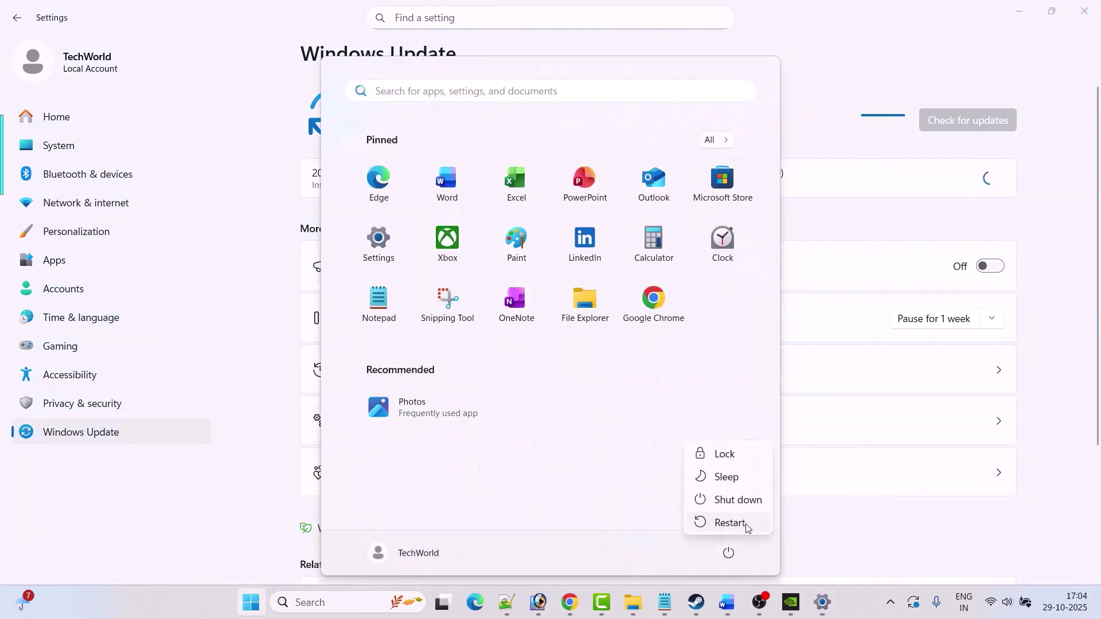
click(762, 524)
click(1026, 549)
click(727, 602)
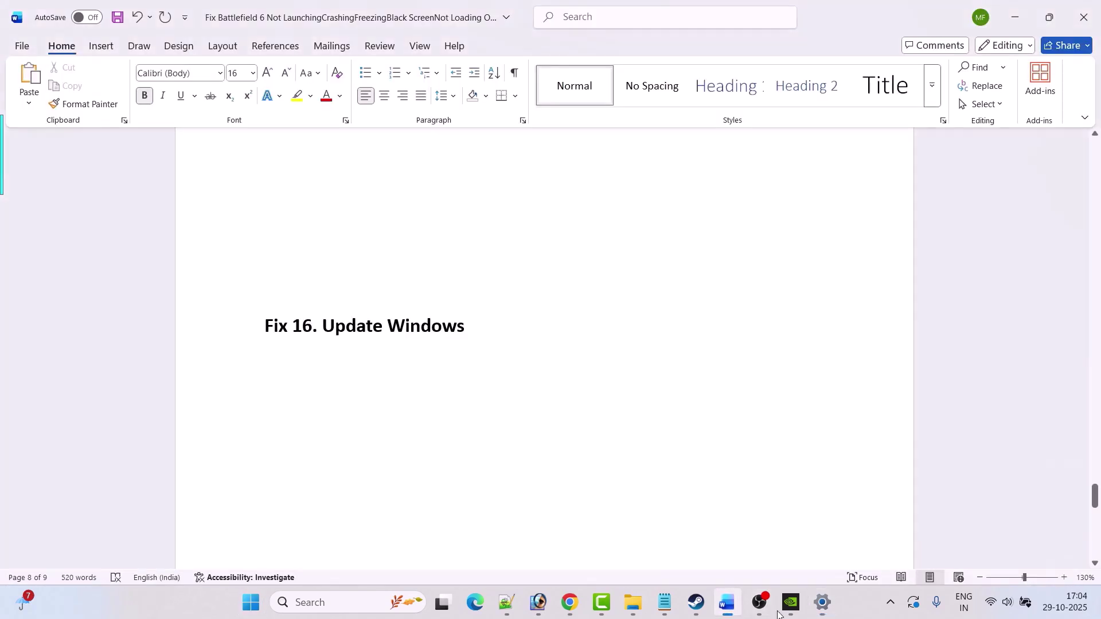
Scroll to Fix 17 and highlight 'disable overlay' among the unplug-devices and close-overlays advice
scroll(460, 373, down, 5)
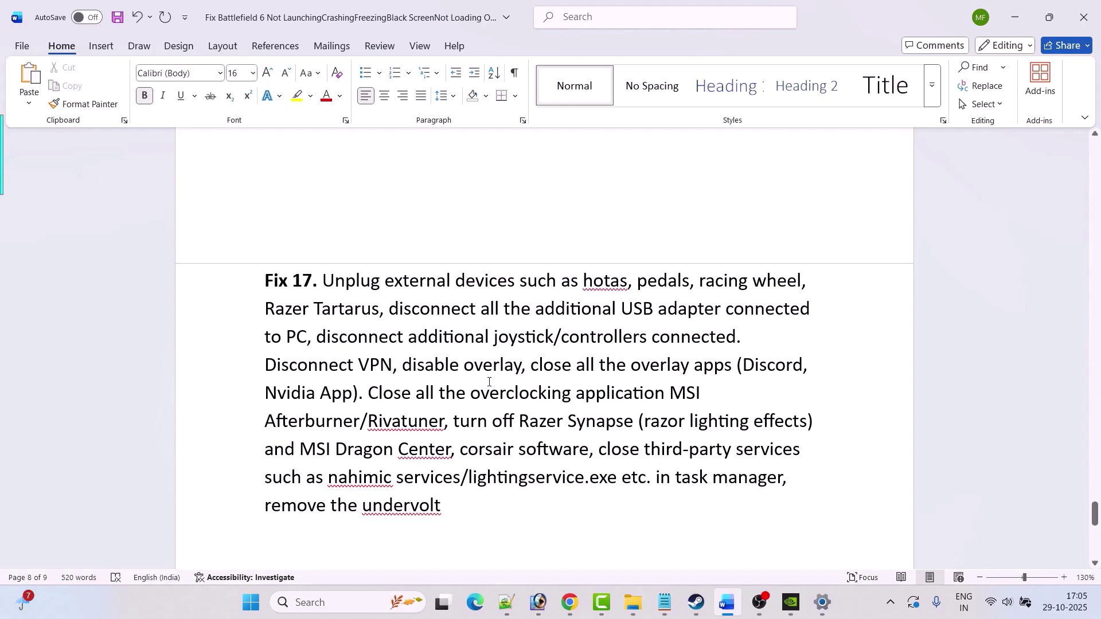
drag(521, 367, 401, 367)
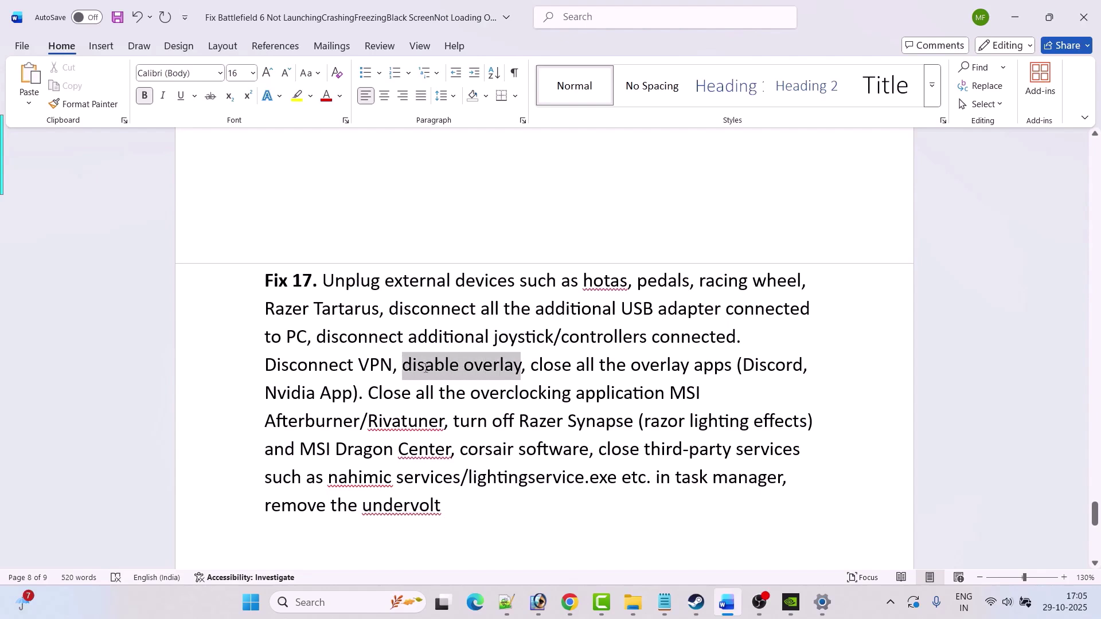
click(487, 389)
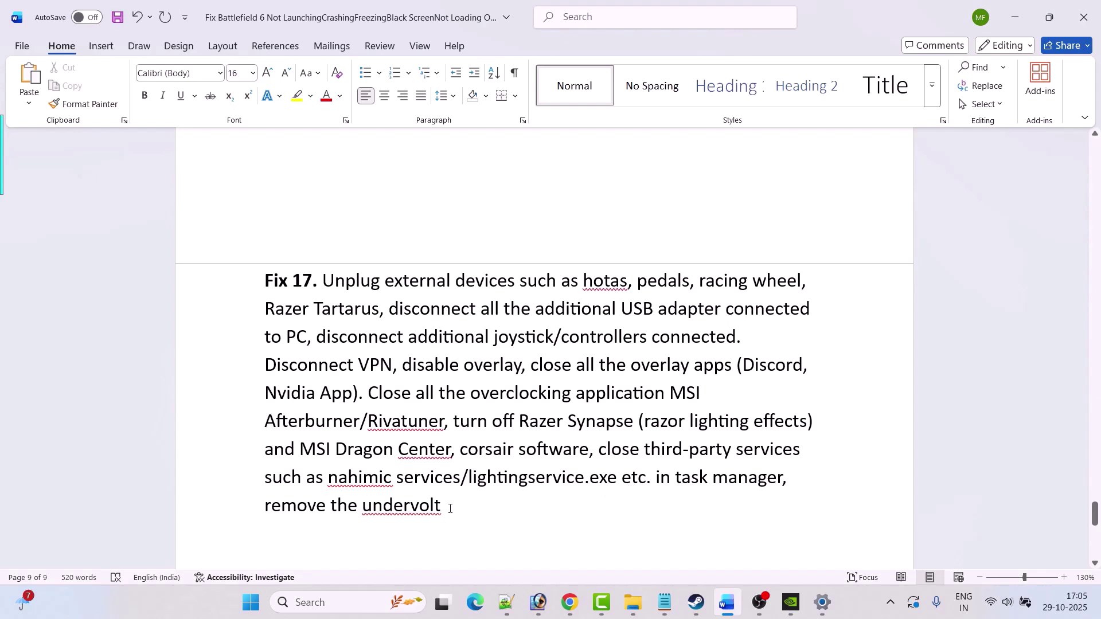
Scroll the Word guide to Fix 18 on uninstalling and reinstalling Battlefield 6
click(696, 602)
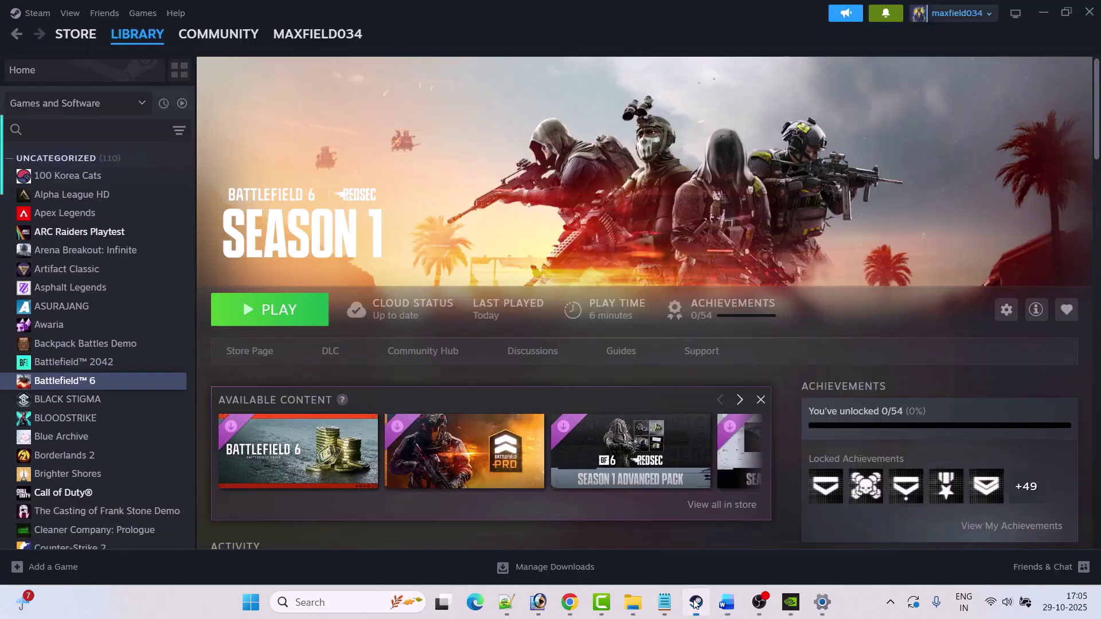
click(726, 602)
scroll(412, 429, down, 3)
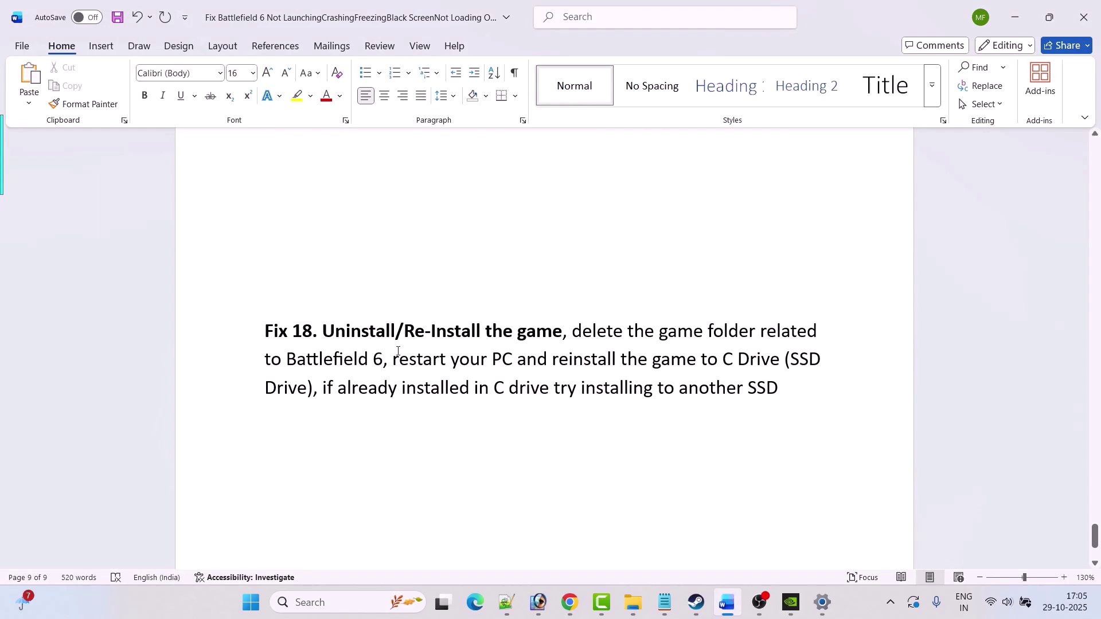